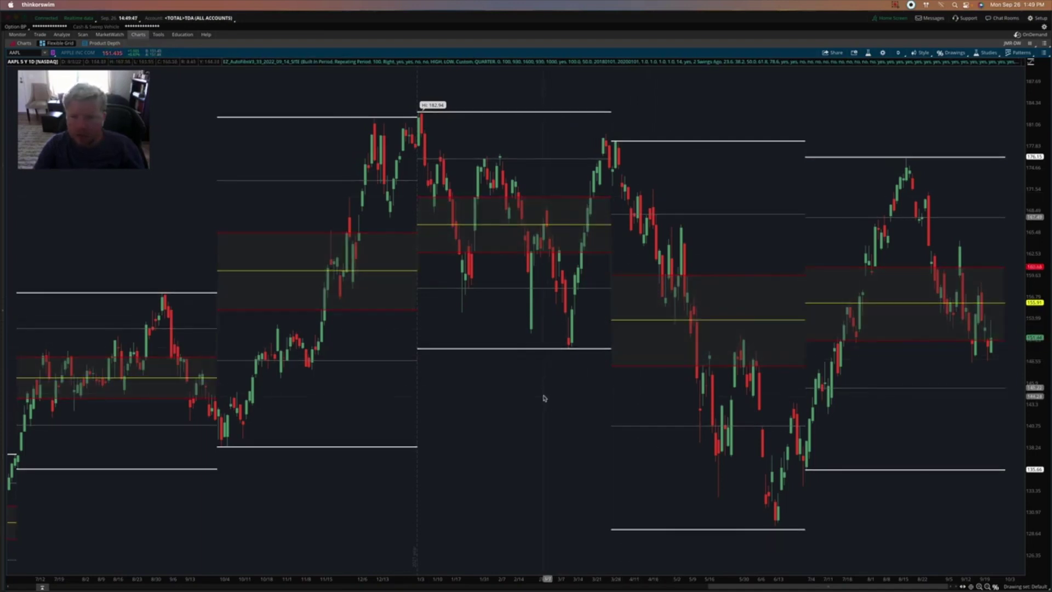
Open the EZ_AutoFibs study settings, move the dialog aside, and keep the range on Built In Period
right_click(714, 291)
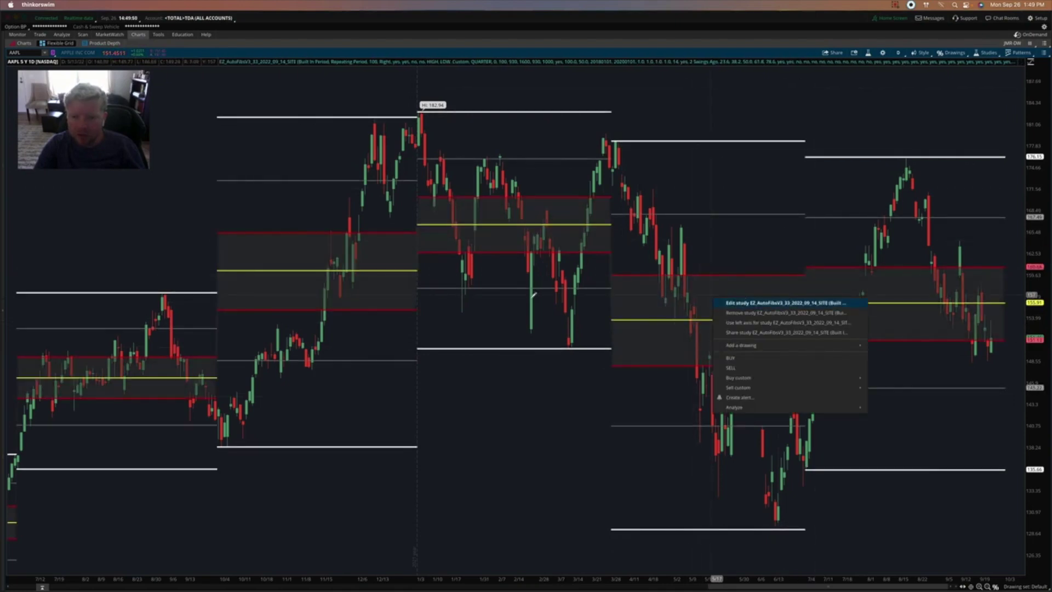
click(785, 302)
drag(560, 199, 444, 205)
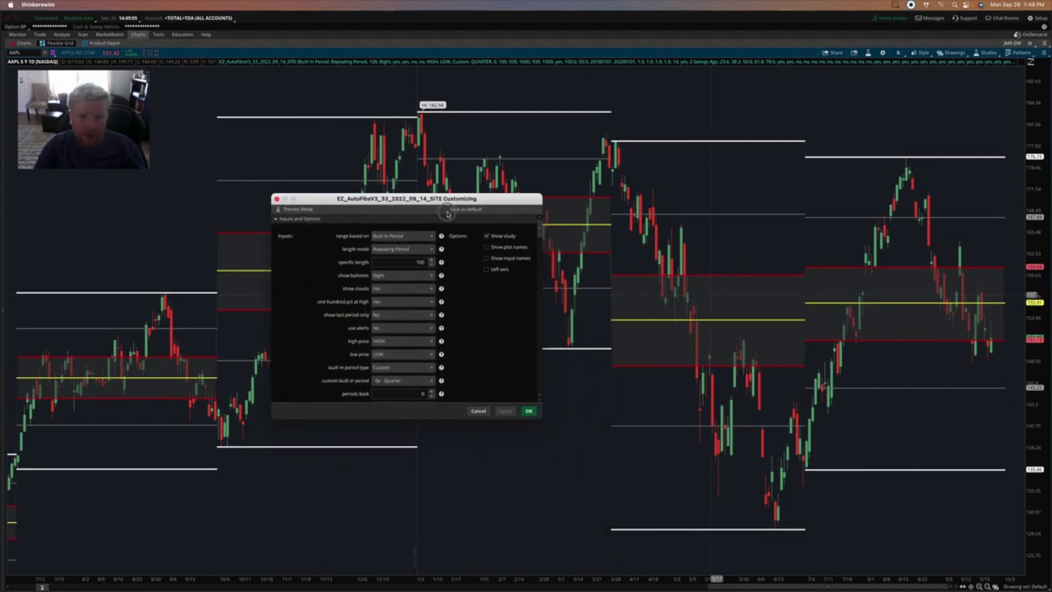
click(402, 241)
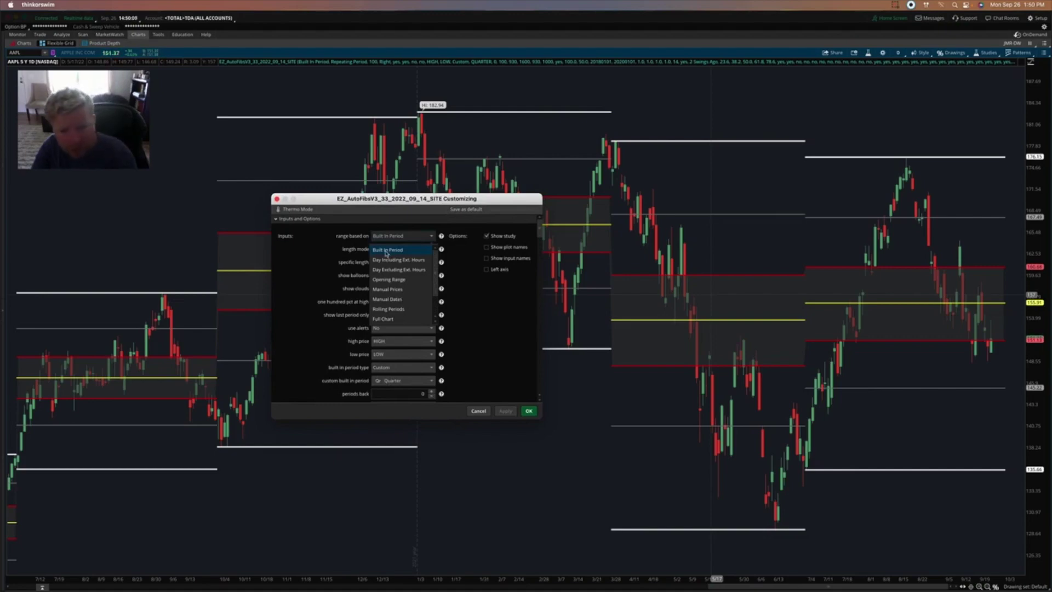
click(410, 253)
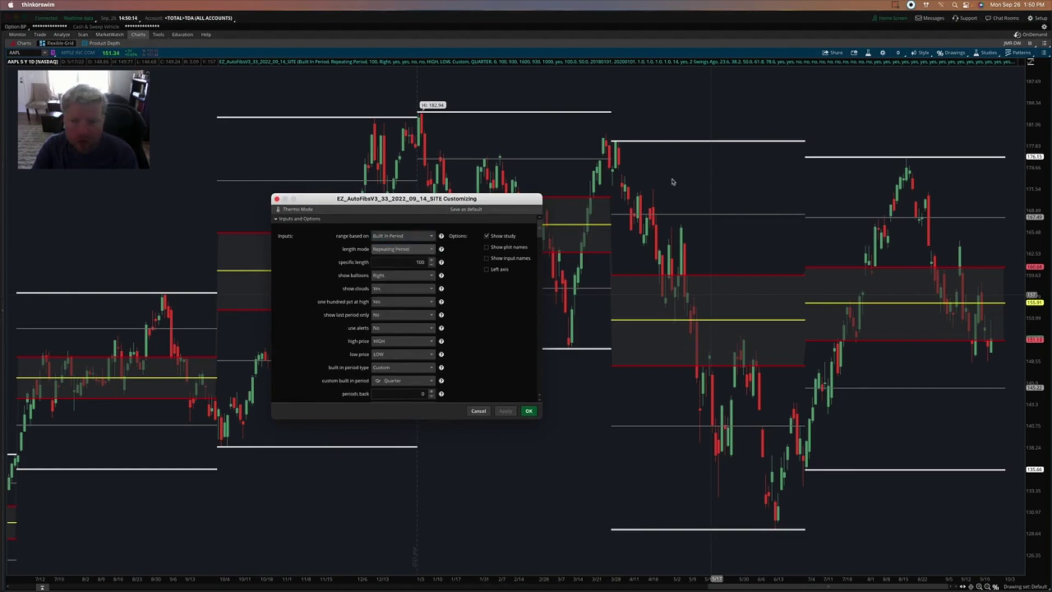
Preview yearly fib ranges with the custom built-in period set to Year, then revert to Quarter
click(393, 381)
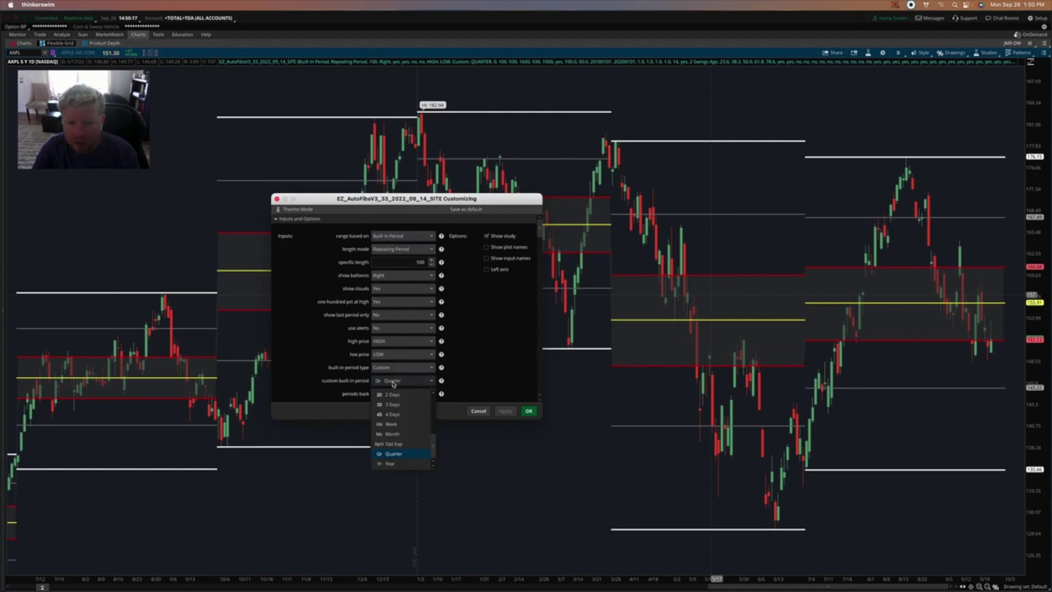
scroll(396, 418, up, 5)
scroll(396, 406, down, 5)
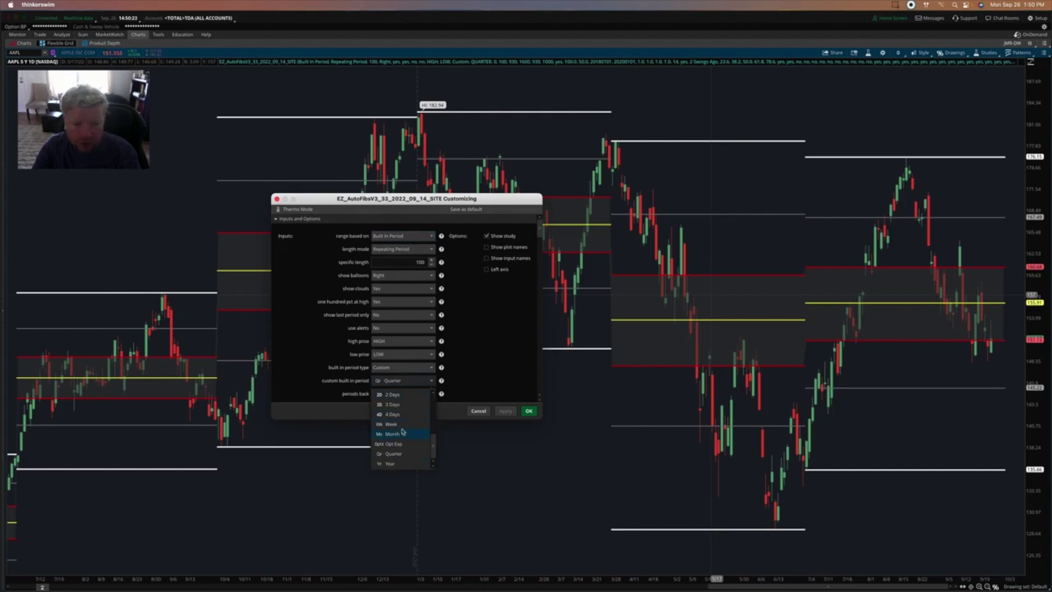
click(391, 464)
click(504, 412)
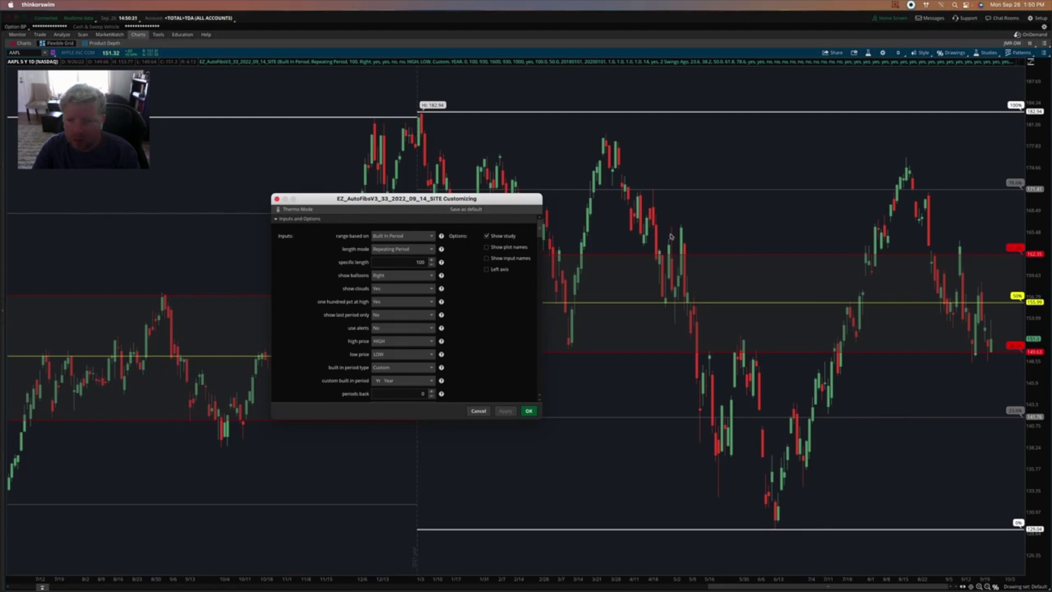
click(391, 380)
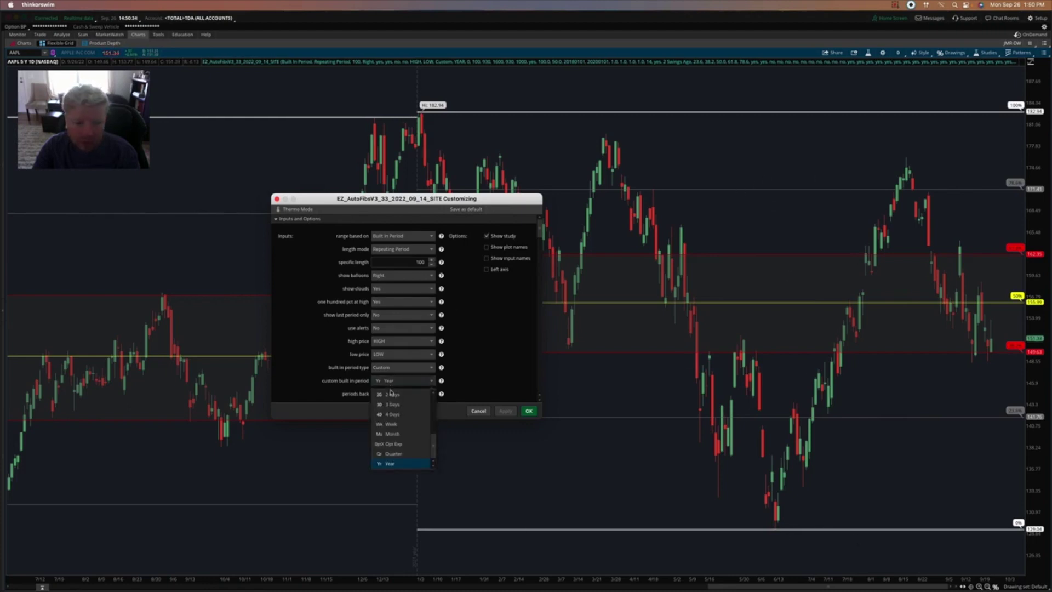
click(392, 454)
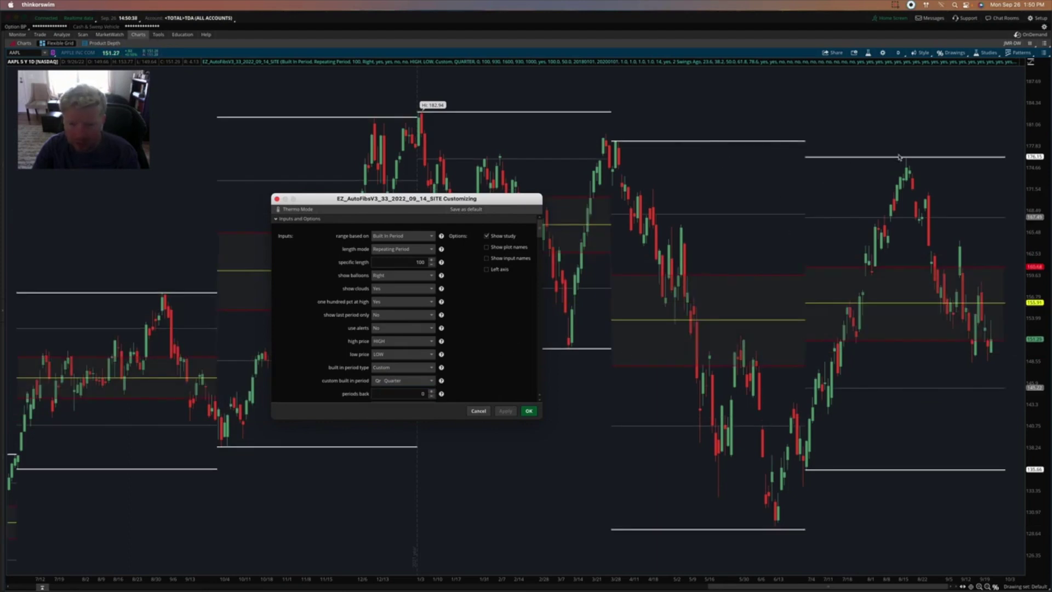
Raise the look-back periods from 0 to 1 and apply it to the chart
scroll(487, 345, down, 3)
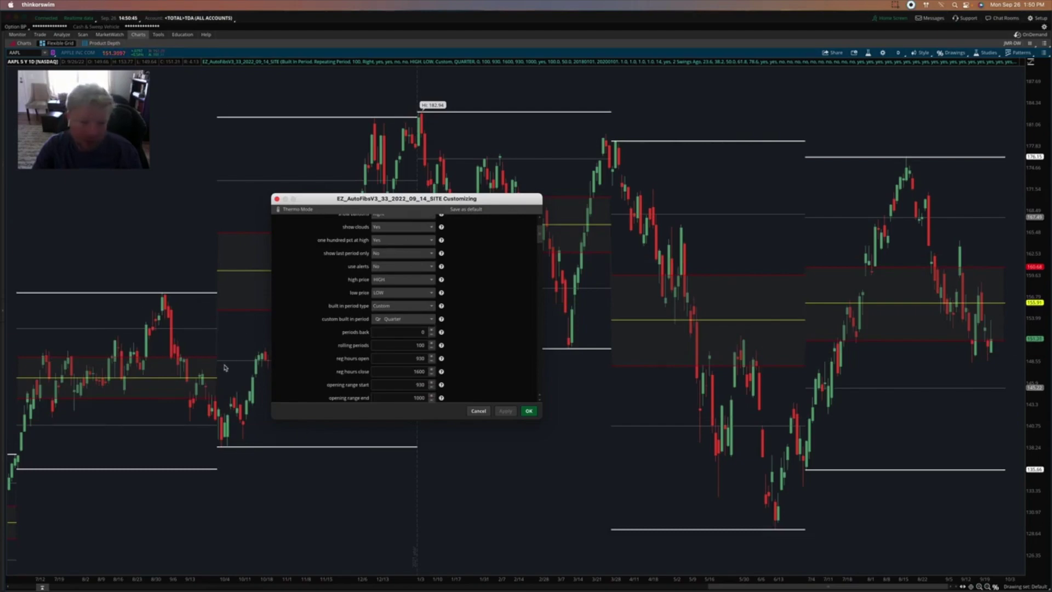
click(431, 329)
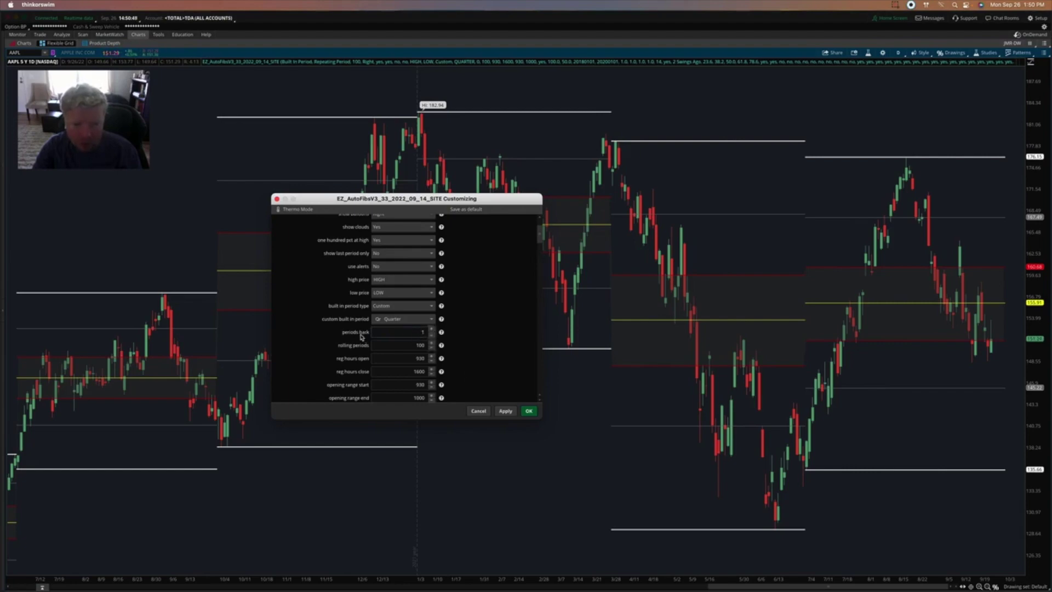
click(500, 410)
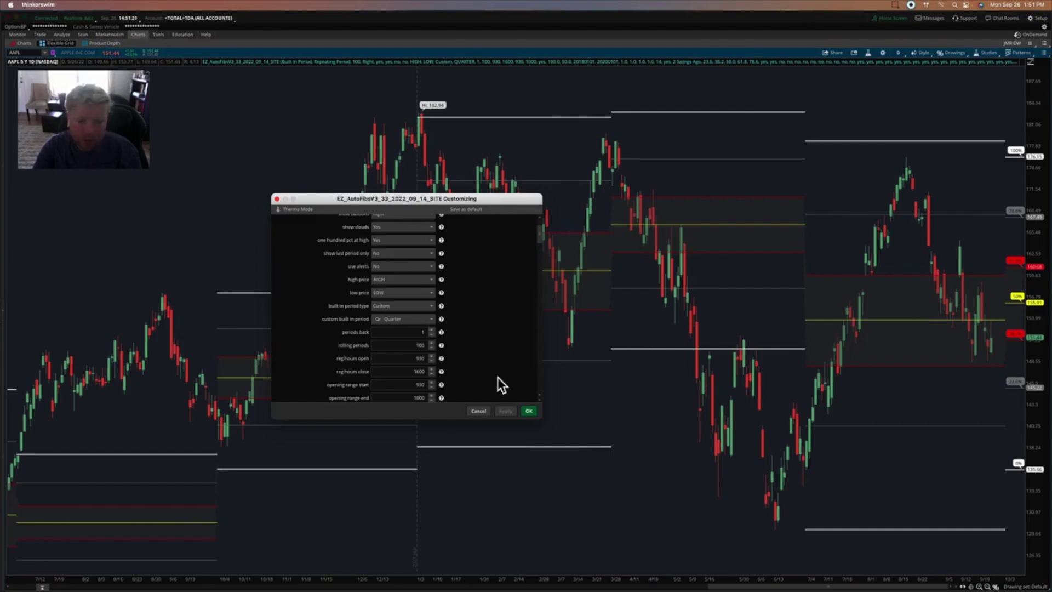
Set the custom built-in period to Week and close the settings with OK
click(419, 319)
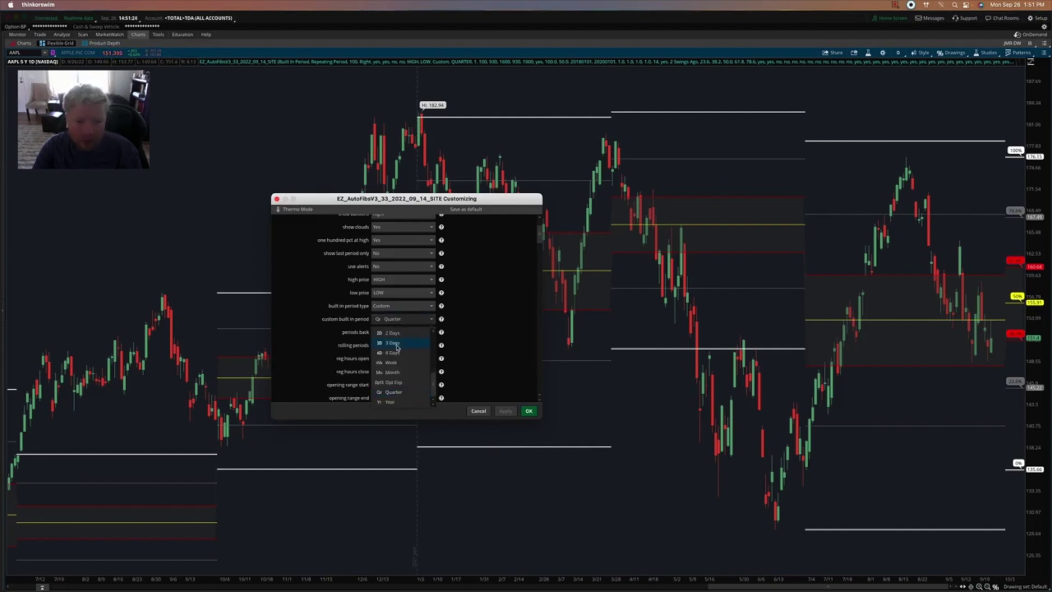
click(392, 362)
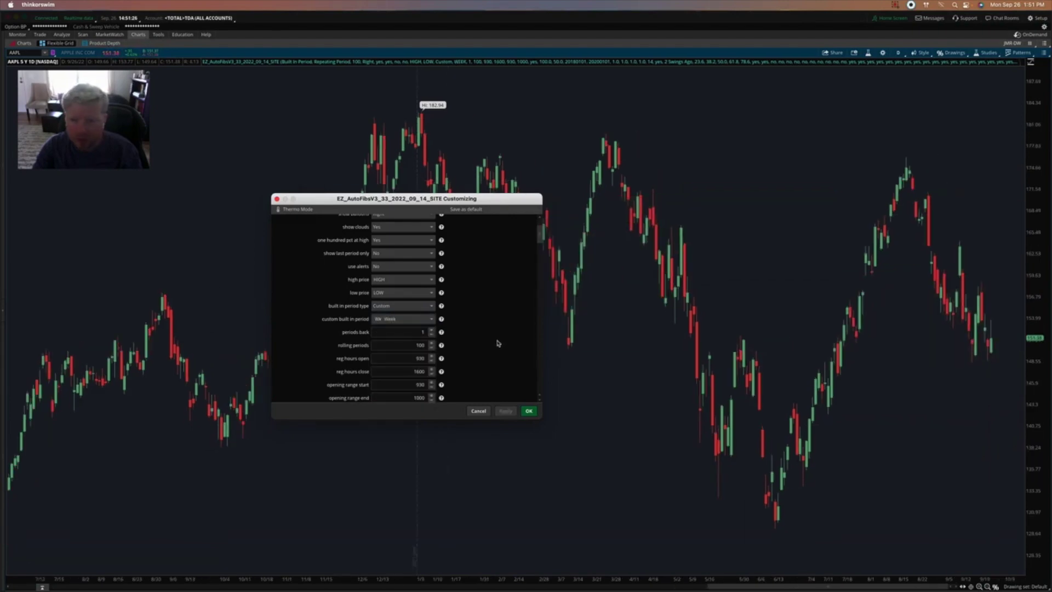
click(529, 411)
Zoom the chart and switch the time frame to 20 D : 30m to check the weekly fibs
scroll(841, 479, up, 5)
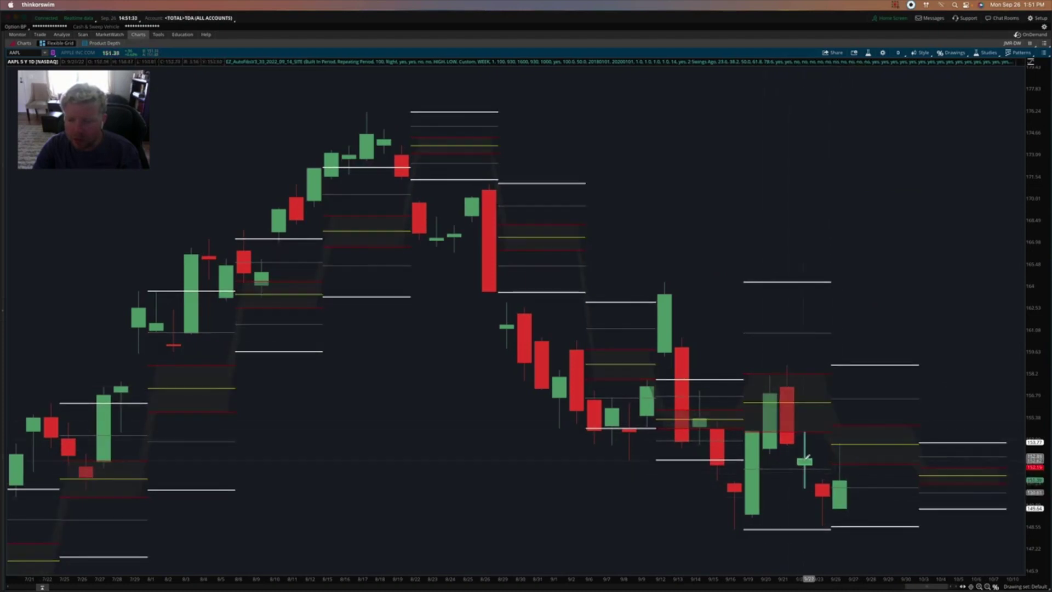
scroll(604, 576, down, 4)
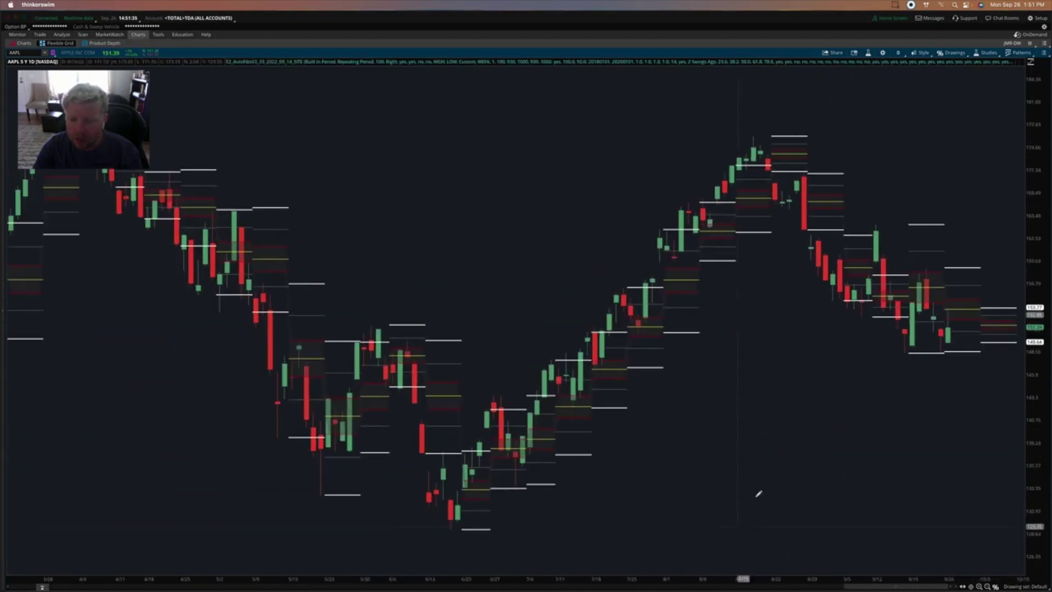
right_click(927, 258)
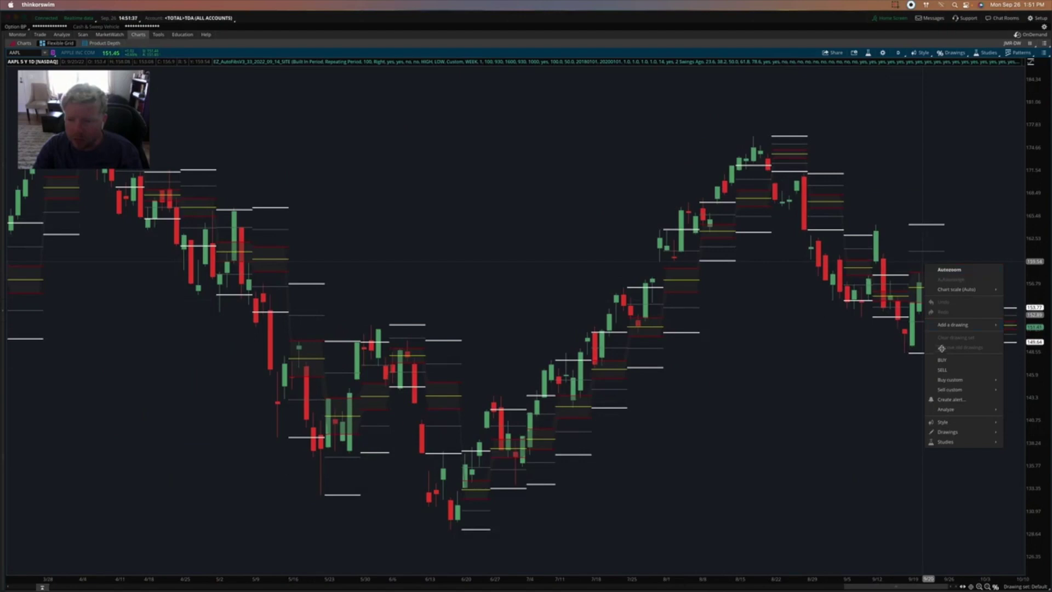
click(944, 350)
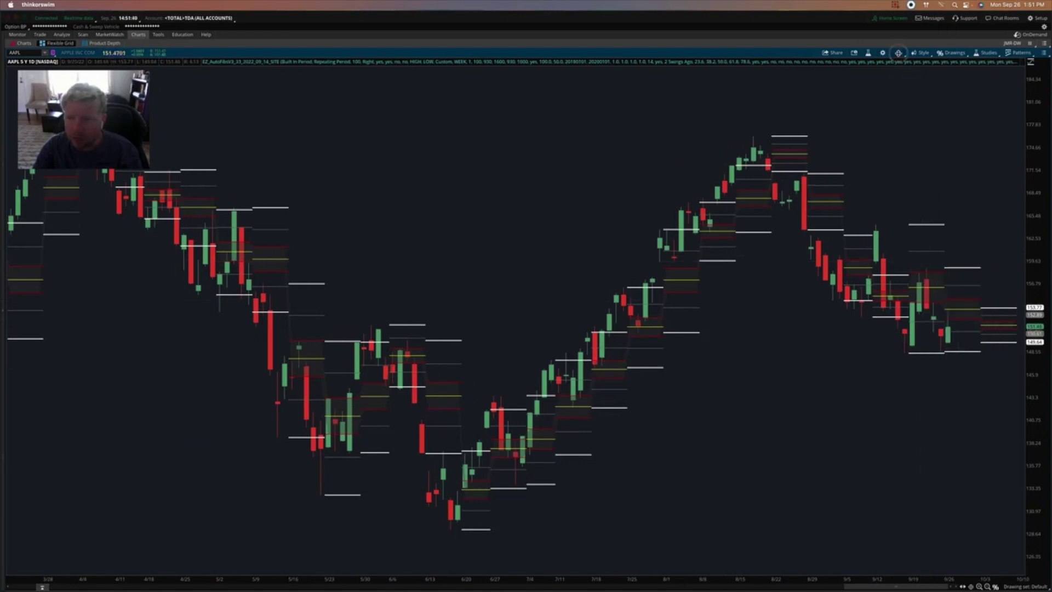
click(899, 53)
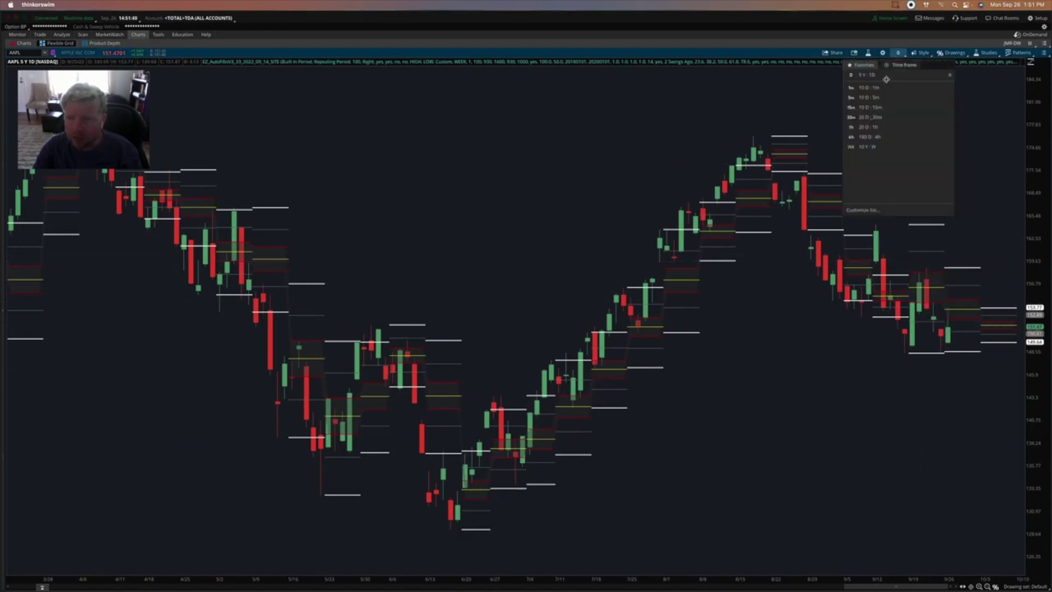
click(888, 117)
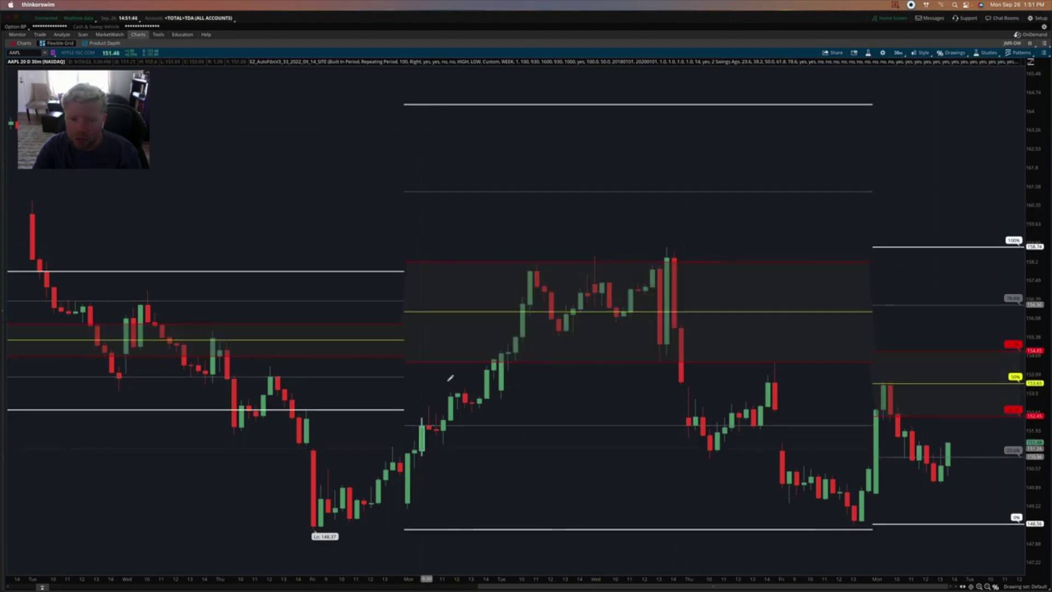
Return the chart to the 5 Y : 1D time frame
click(898, 52)
click(882, 137)
right_click(870, 267)
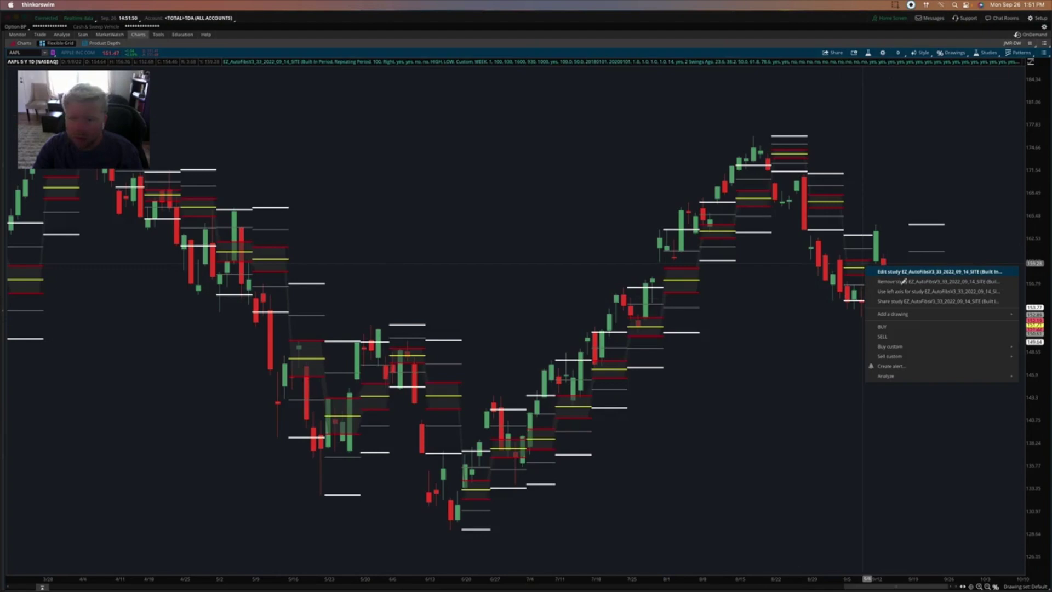
Set the fib study's custom built-in period to Month and apply it
click(907, 272)
click(518, 231)
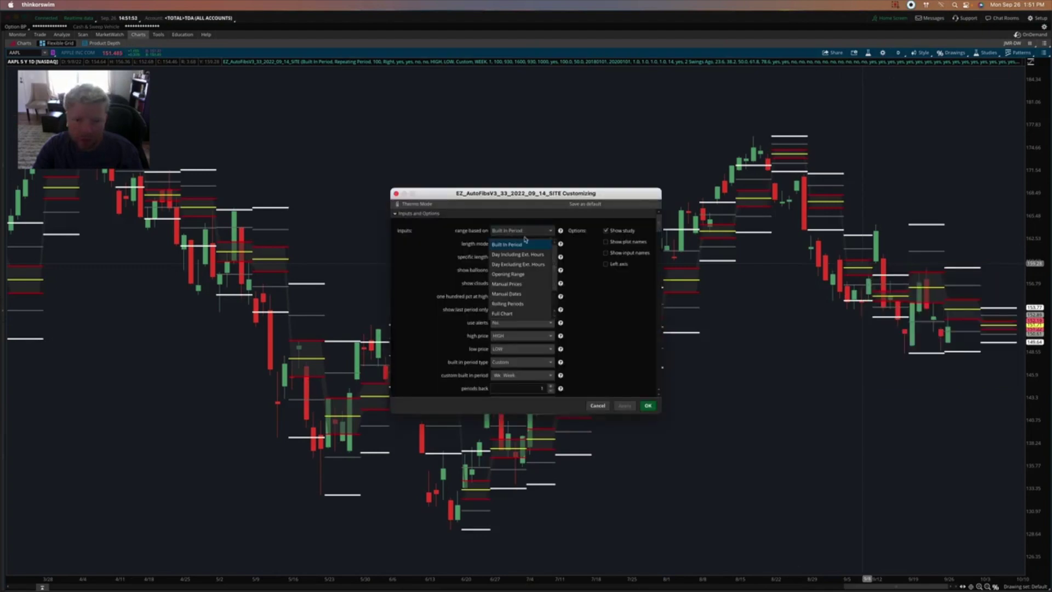
click(520, 376)
click(521, 430)
click(622, 407)
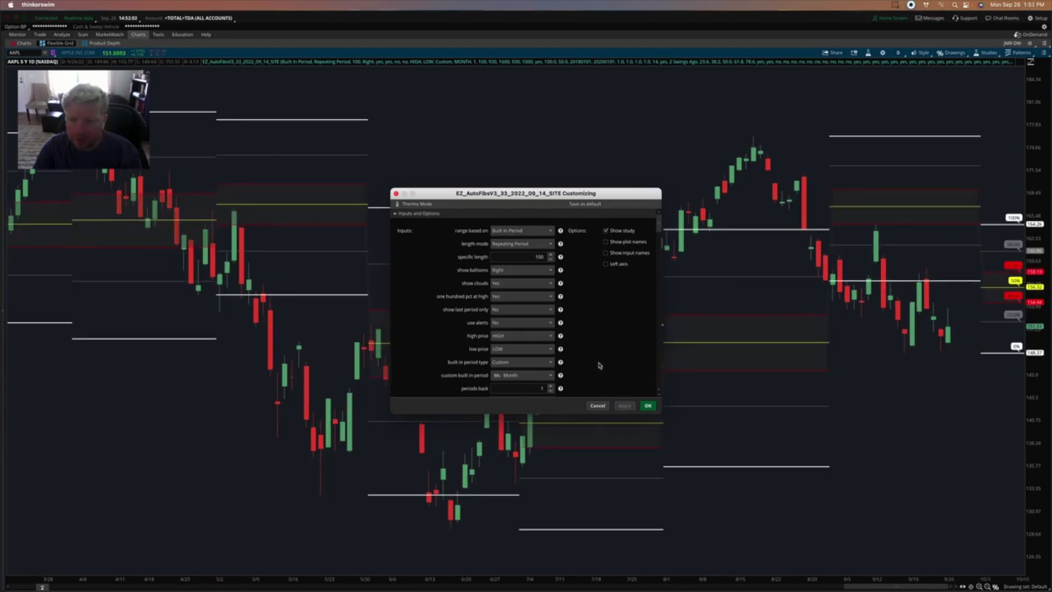
Change the range based on setting to Manual Prices
click(521, 231)
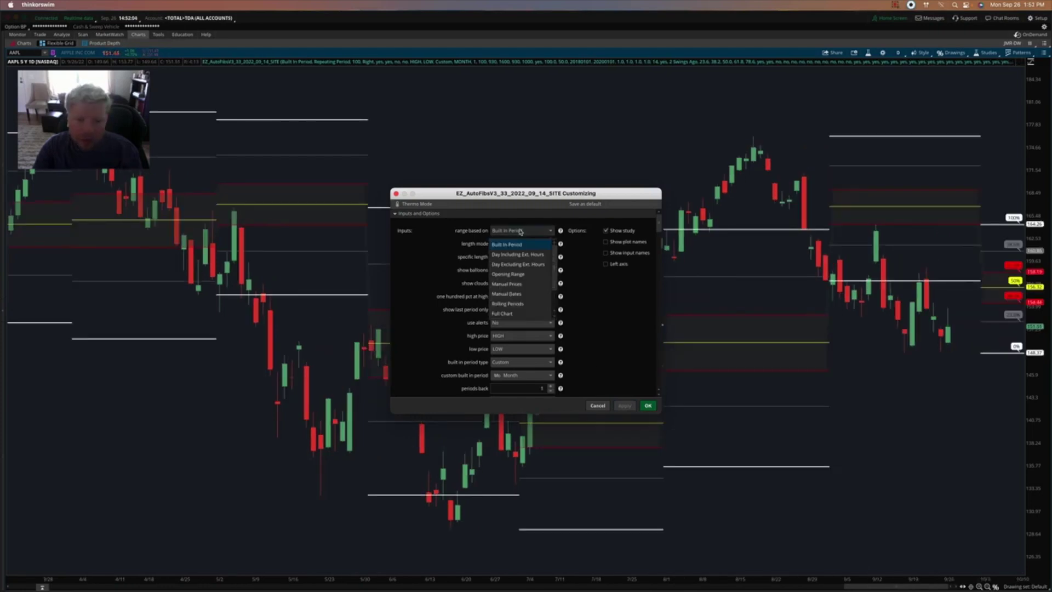
click(519, 284)
scroll(591, 301, down, 5)
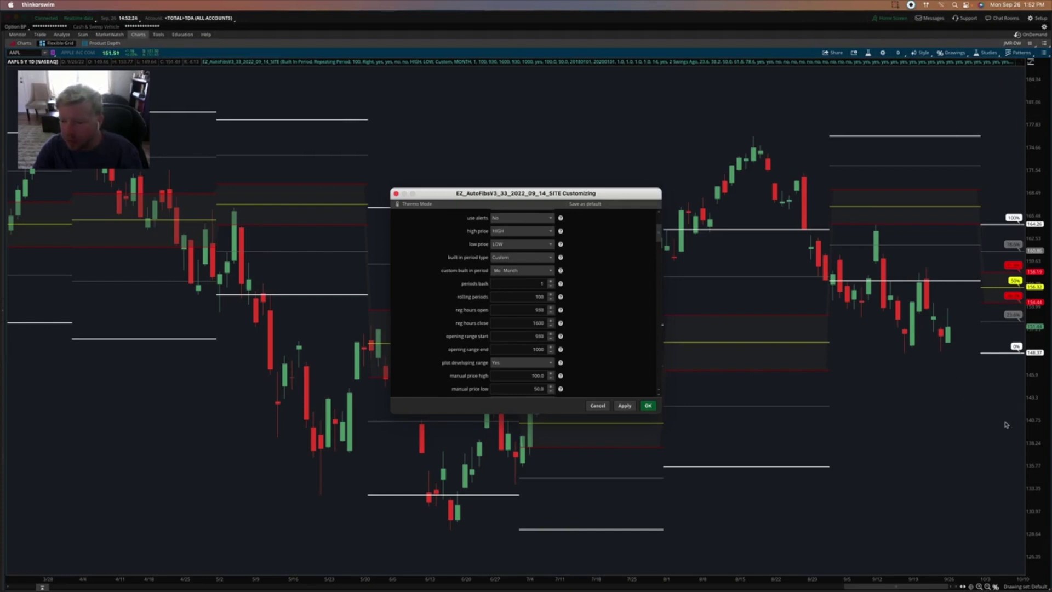
Set the manual price high to 180 and low to 140, then apply
scroll(448, 386, down, 3)
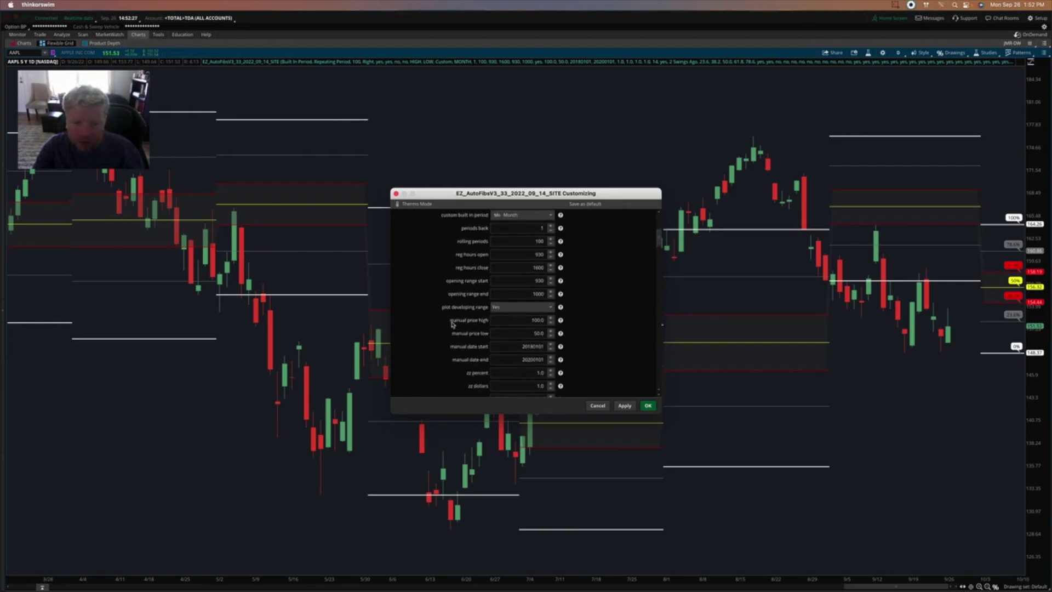
double_click(521, 318)
text(180)
double_click(530, 331)
text(140)
click(624, 406)
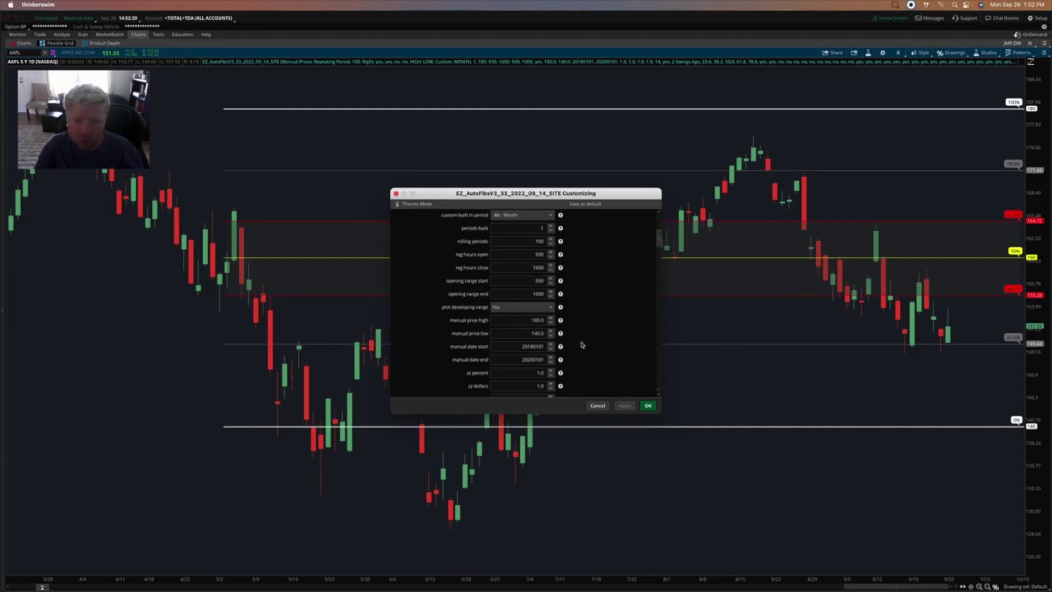
Change the length mode from Repeating Period to Full Chart, apply, and close the settings
scroll(625, 333, up, 3)
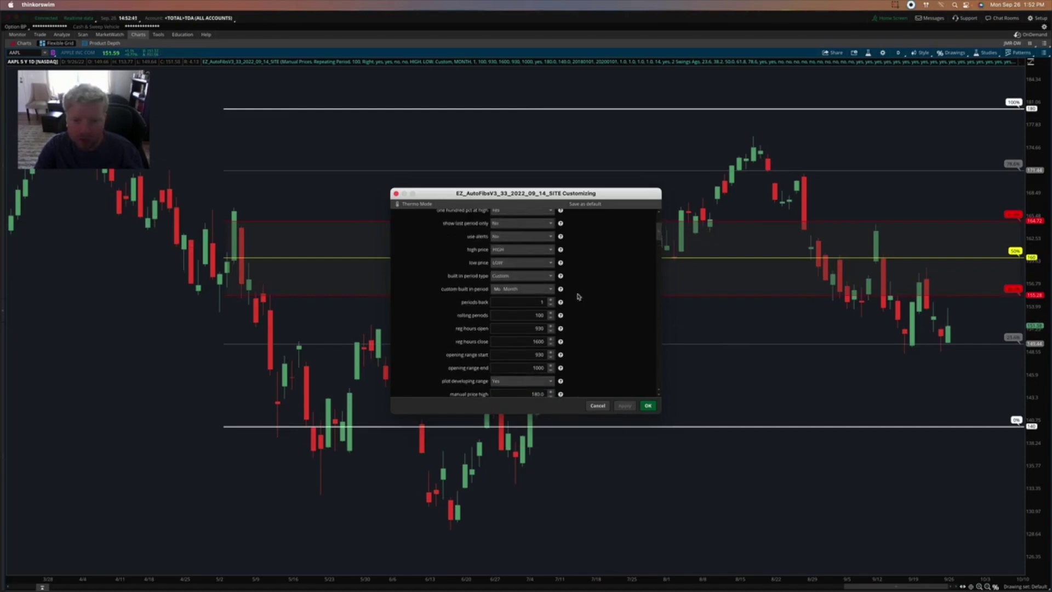
scroll(577, 297, up, 3)
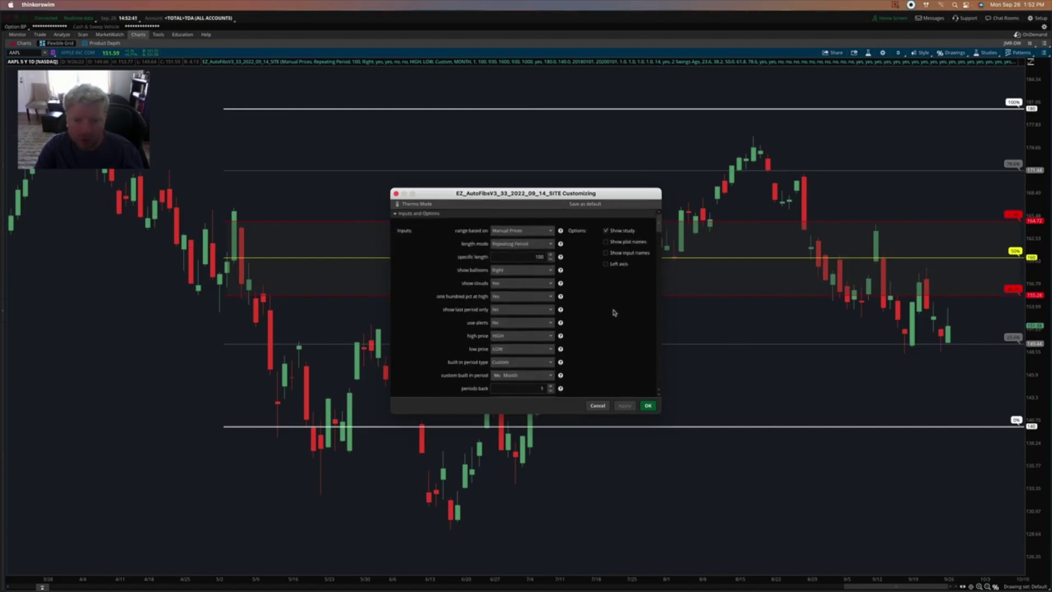
click(527, 243)
click(511, 277)
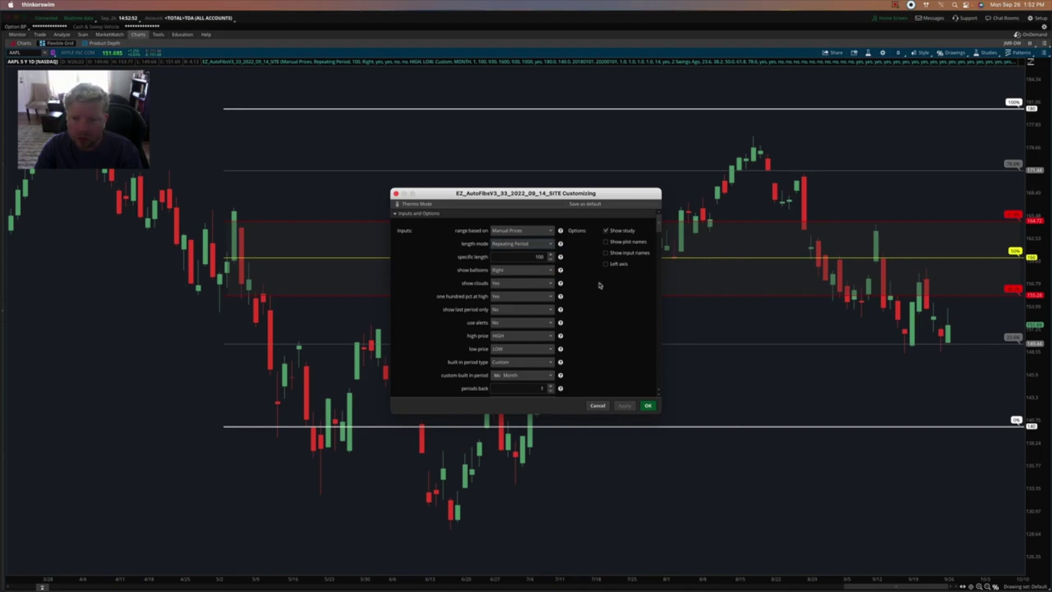
double_click(522, 257)
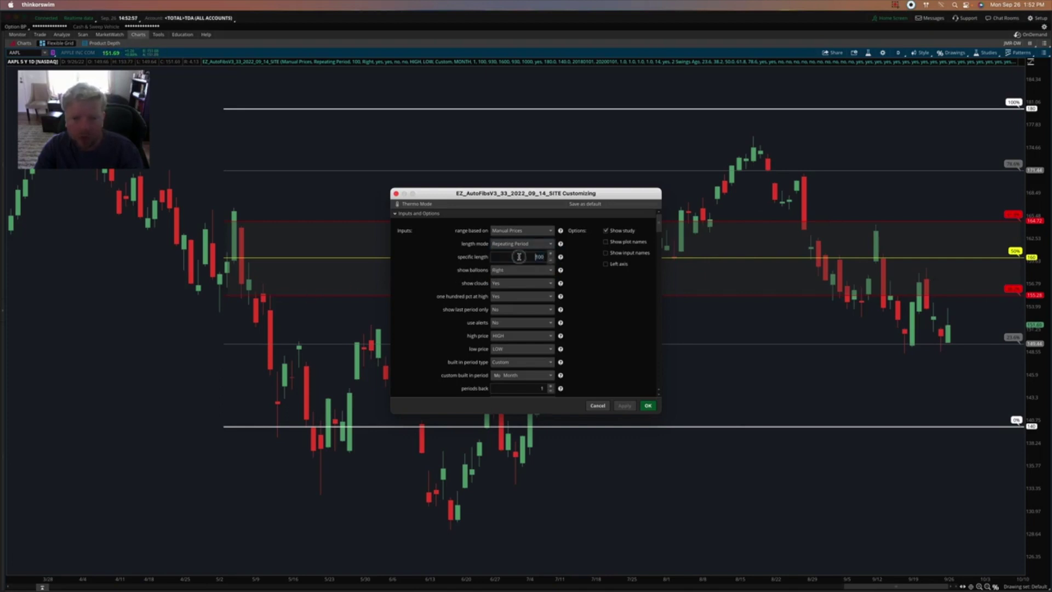
click(520, 245)
click(516, 259)
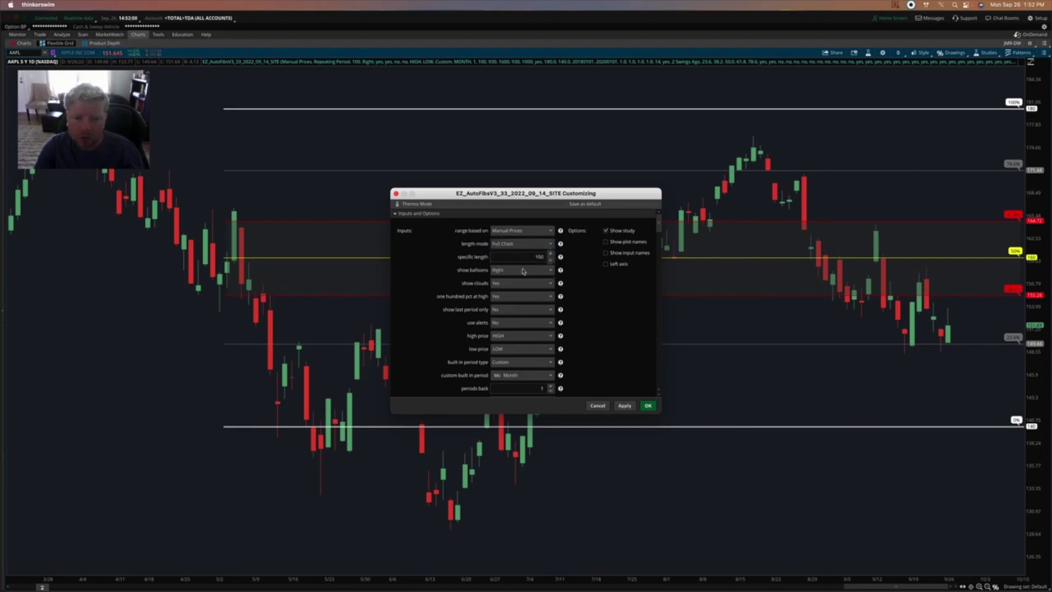
click(625, 406)
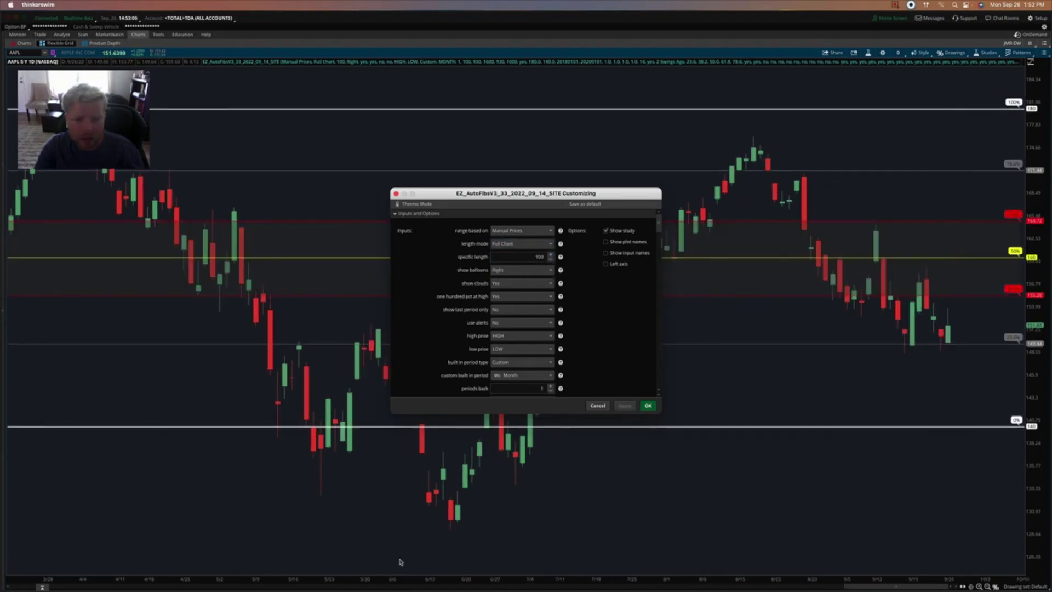
key(Return)
scroll(634, 547, down, 5)
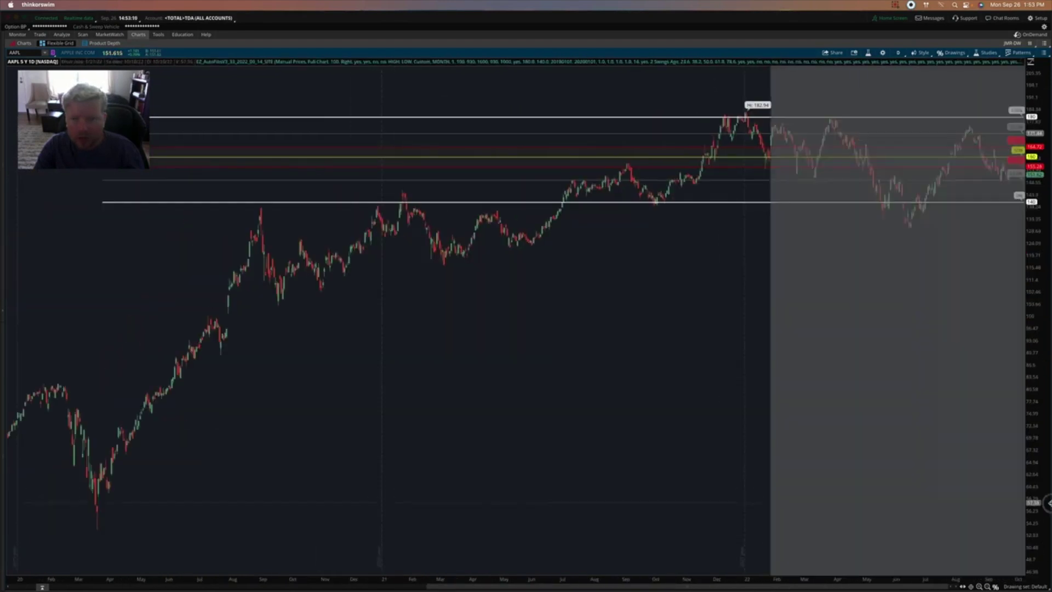
Base the fib range on Manual Dates with the end date 20220926, then close the settings
scroll(966, 500, up, 5)
right_click(784, 256)
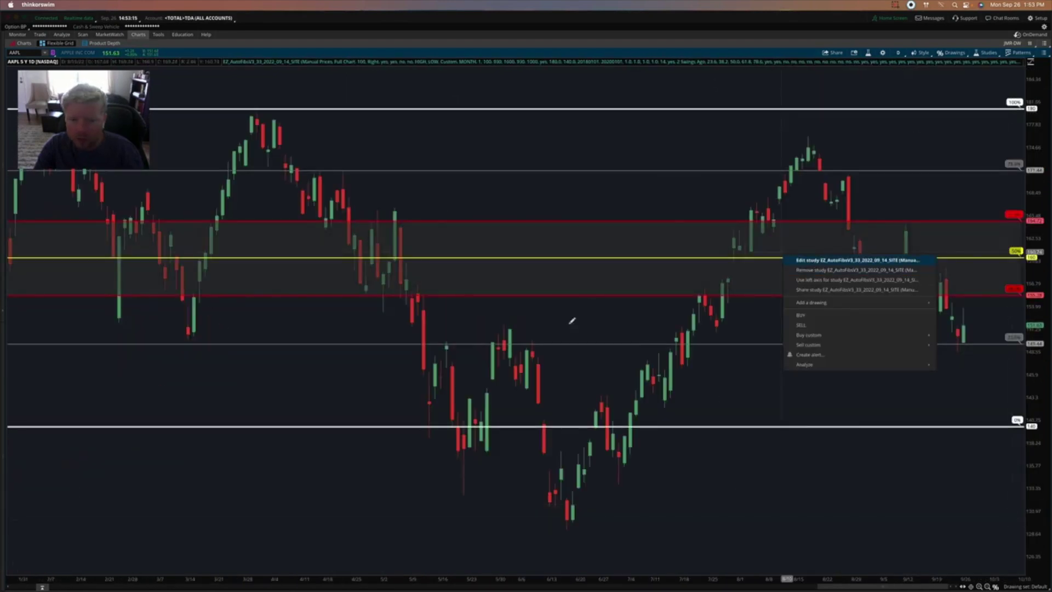
key(Return)
click(521, 230)
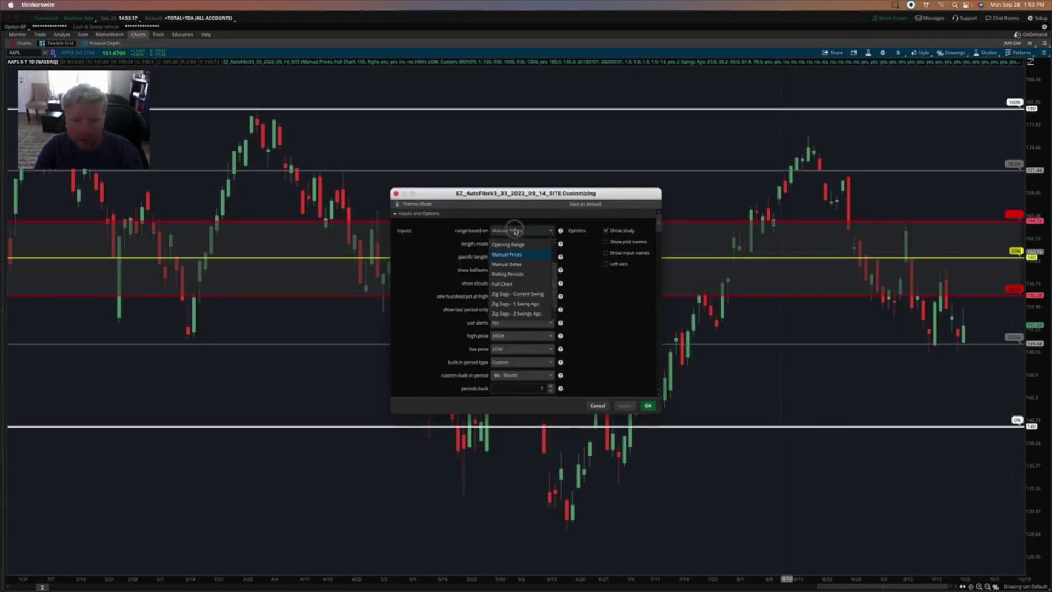
click(516, 264)
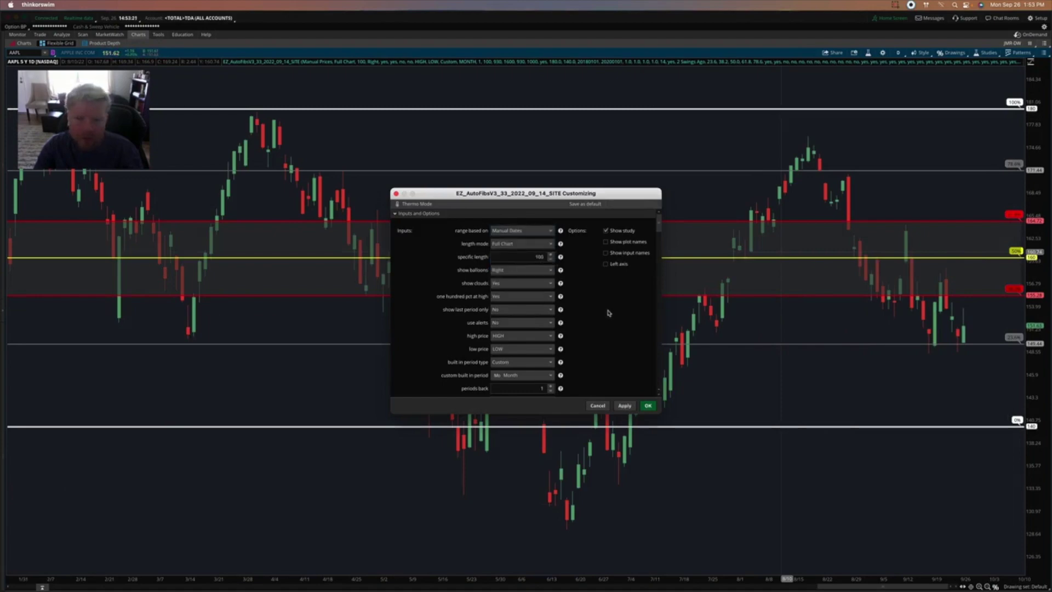
scroll(607, 313, down, 3)
scroll(607, 313, down, 2)
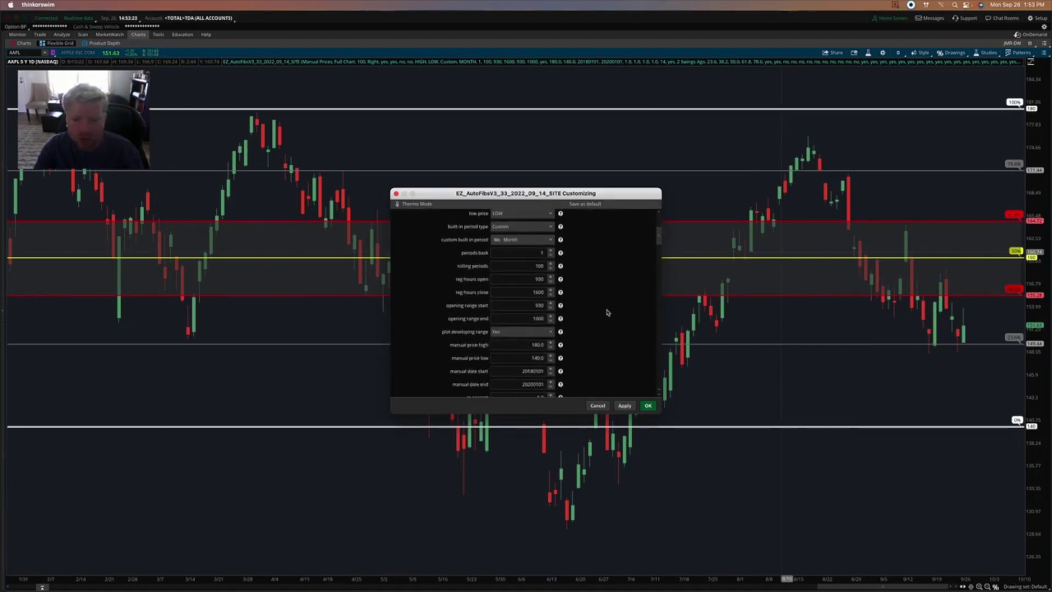
scroll(609, 312, down, 1)
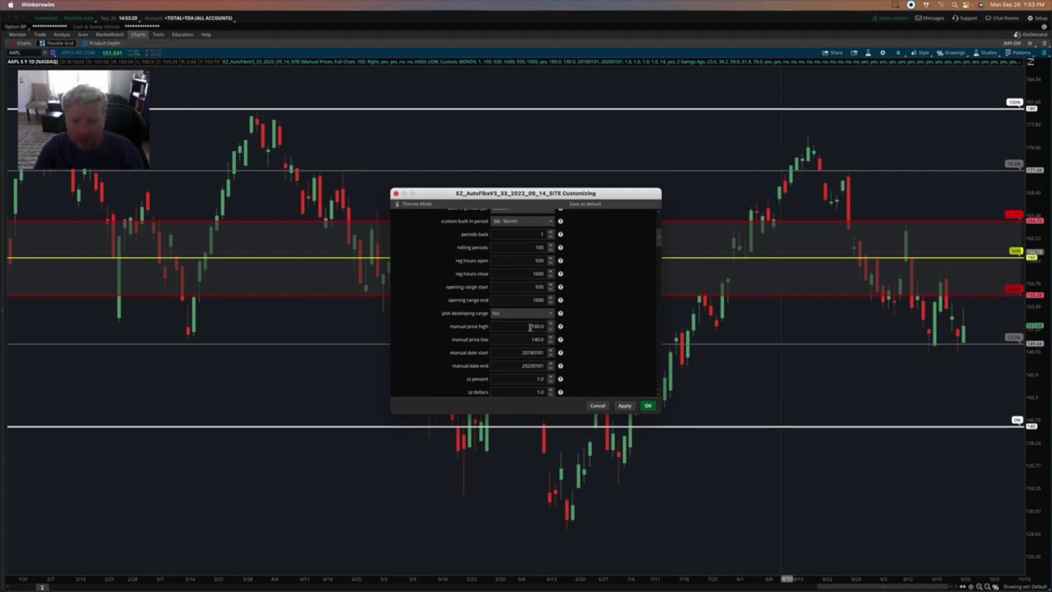
double_click(515, 354)
scroll(515, 366, up, 1)
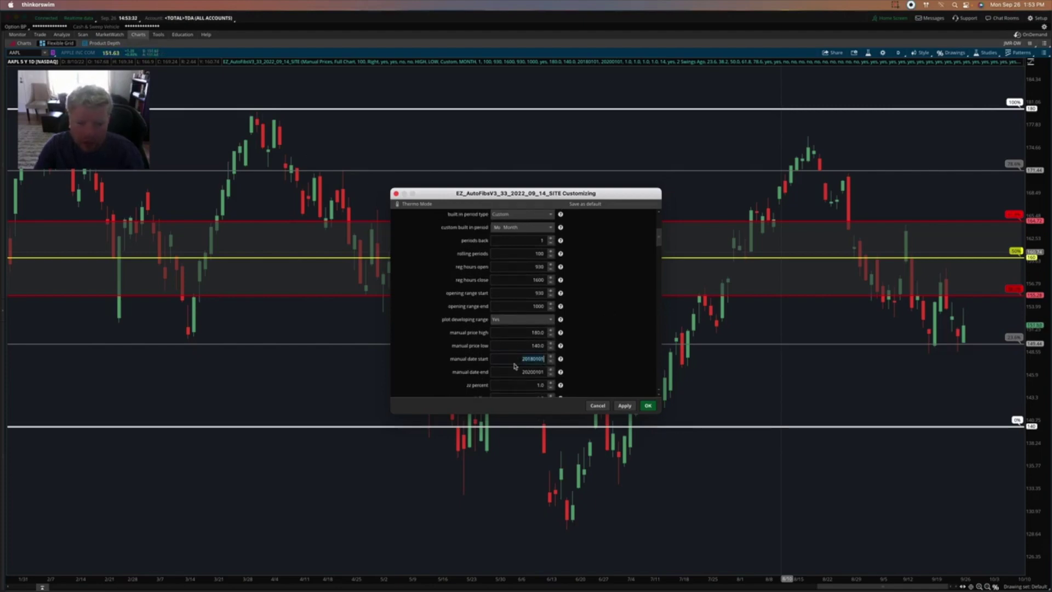
double_click(514, 369)
text(20220926)
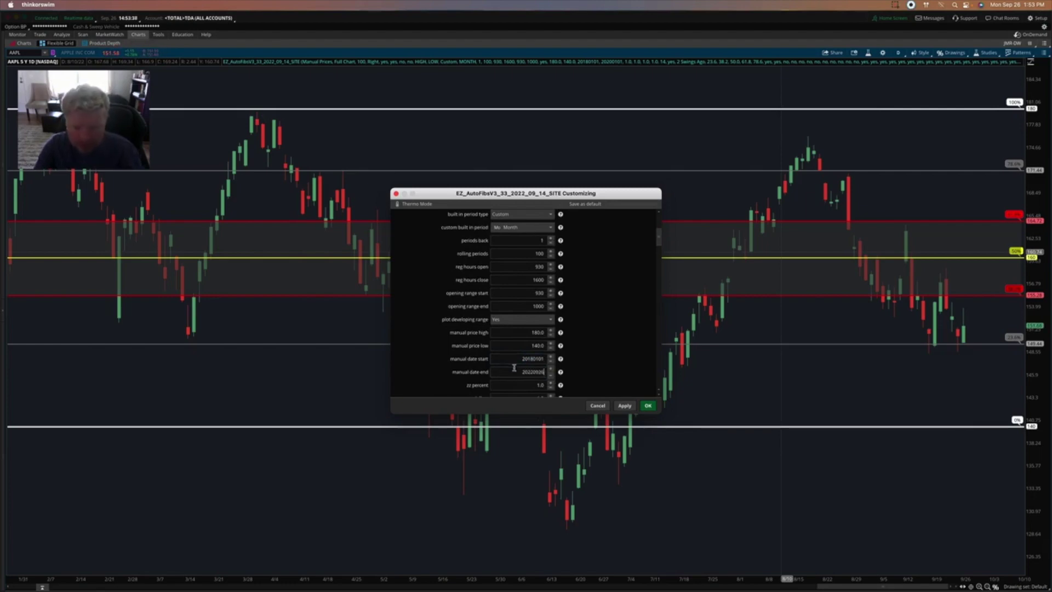
key(shift+Tab)
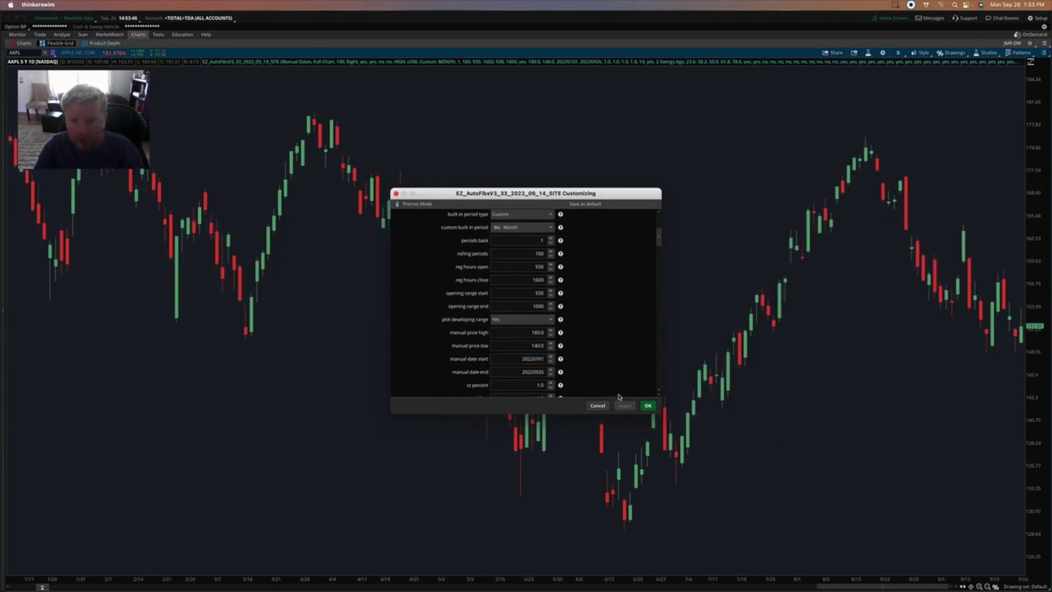
click(648, 405)
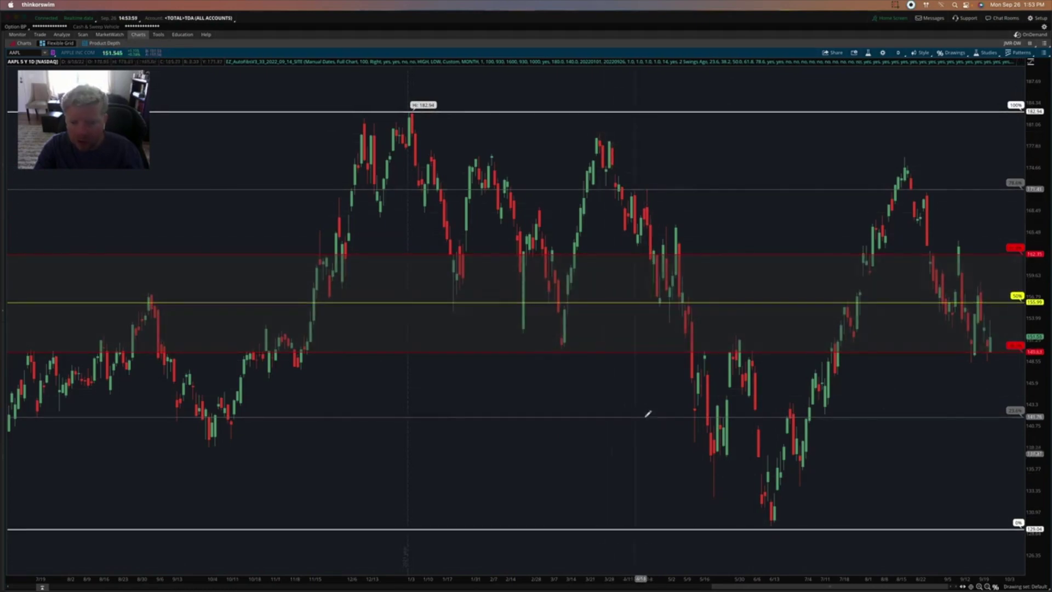
Reopen the study settings and set the manual date start to 20220330
right_click(616, 300)
click(636, 311)
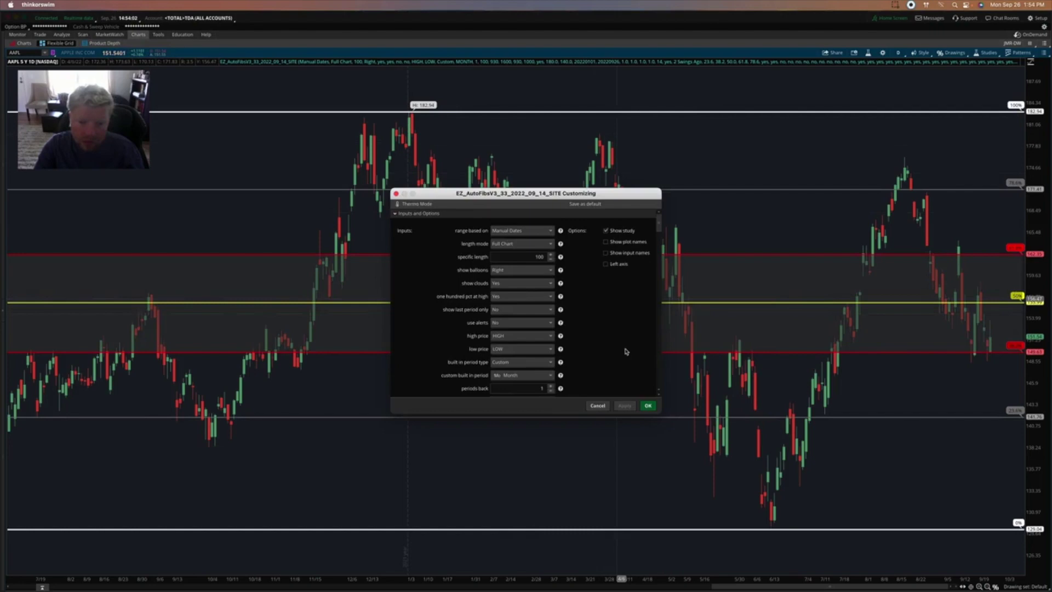
scroll(627, 352, down, 6)
double_click(522, 353)
text(2022)
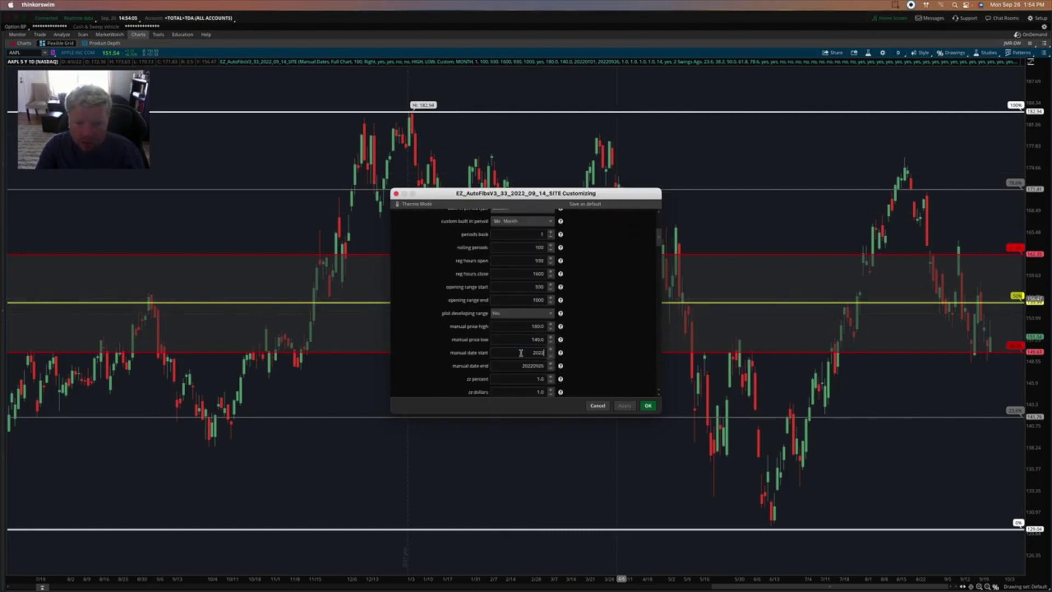
text(0330)
key(Return)
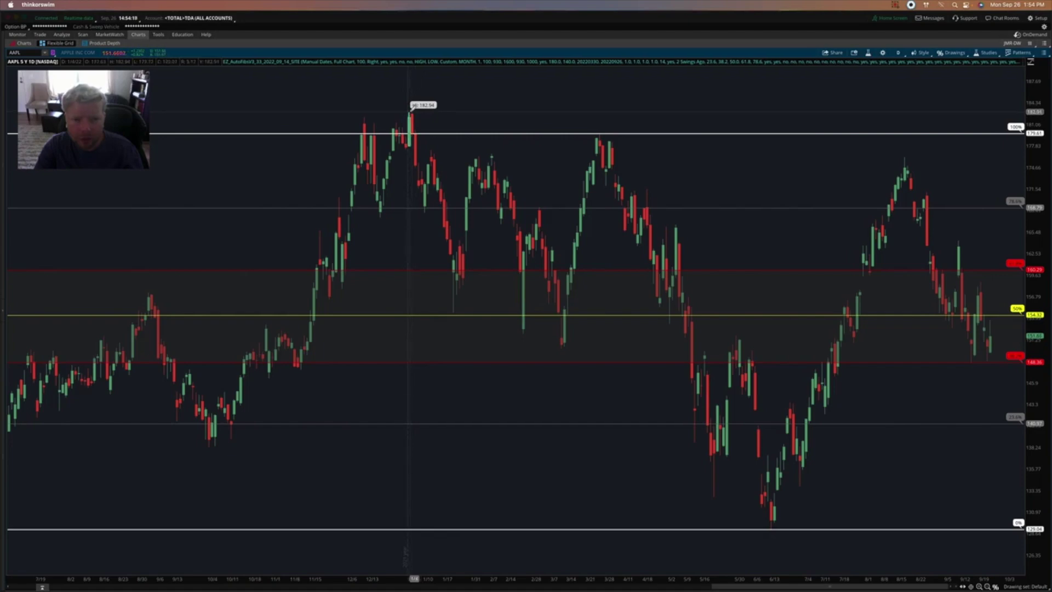
Switch the EZ_AutoFibs range basis to Rolling Periods
right_click(745, 130)
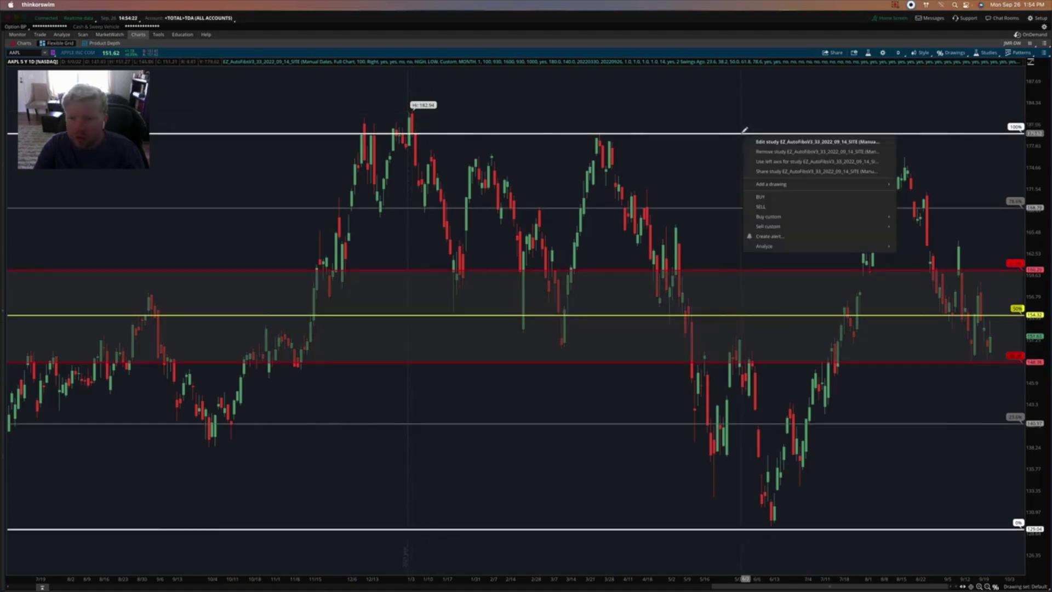
click(785, 142)
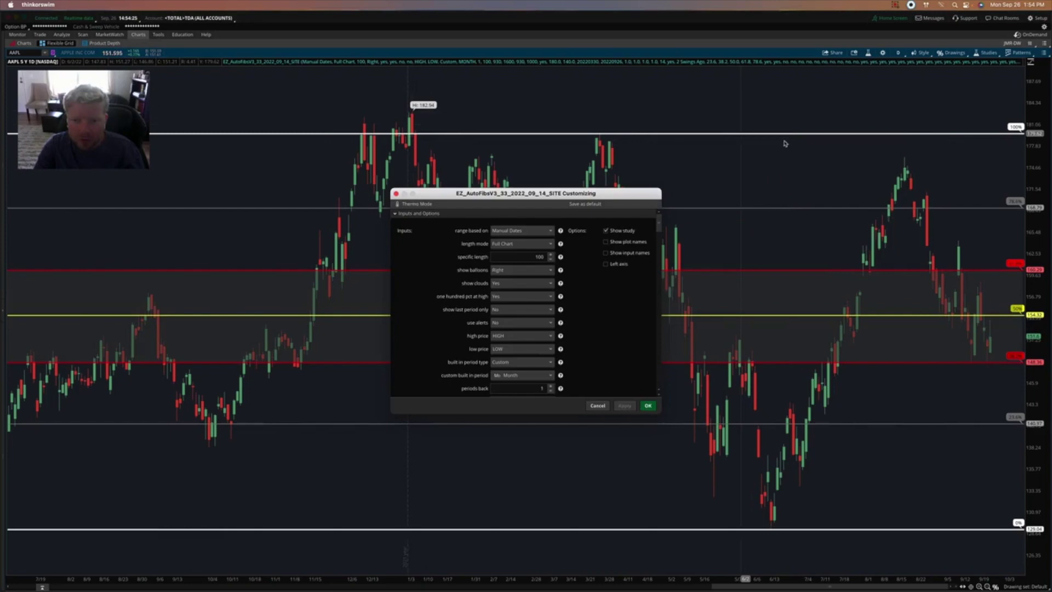
scroll(601, 304, down, 3)
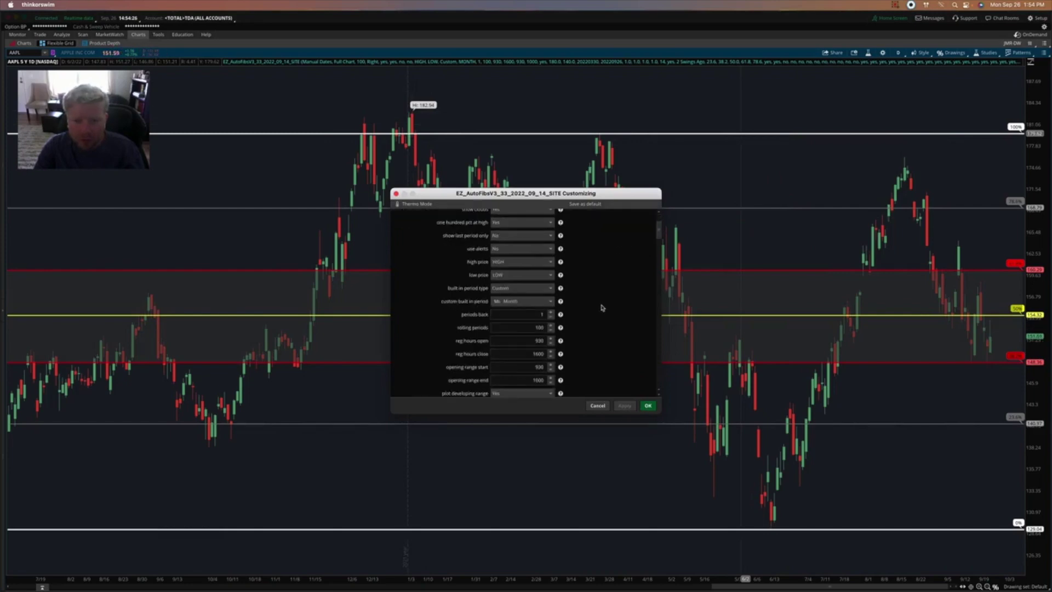
scroll(601, 305, up, 3)
click(514, 231)
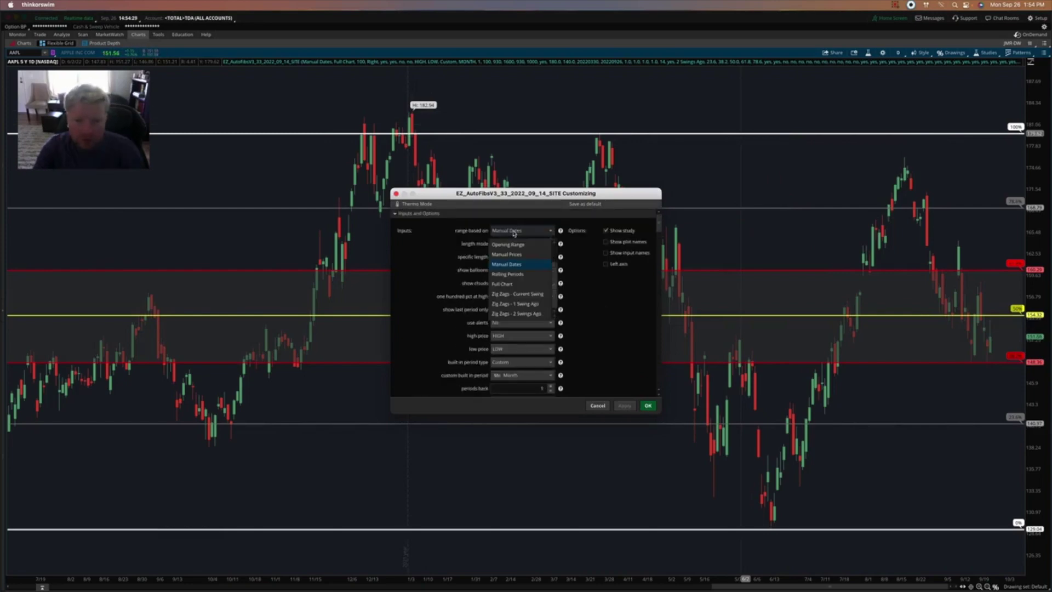
click(519, 275)
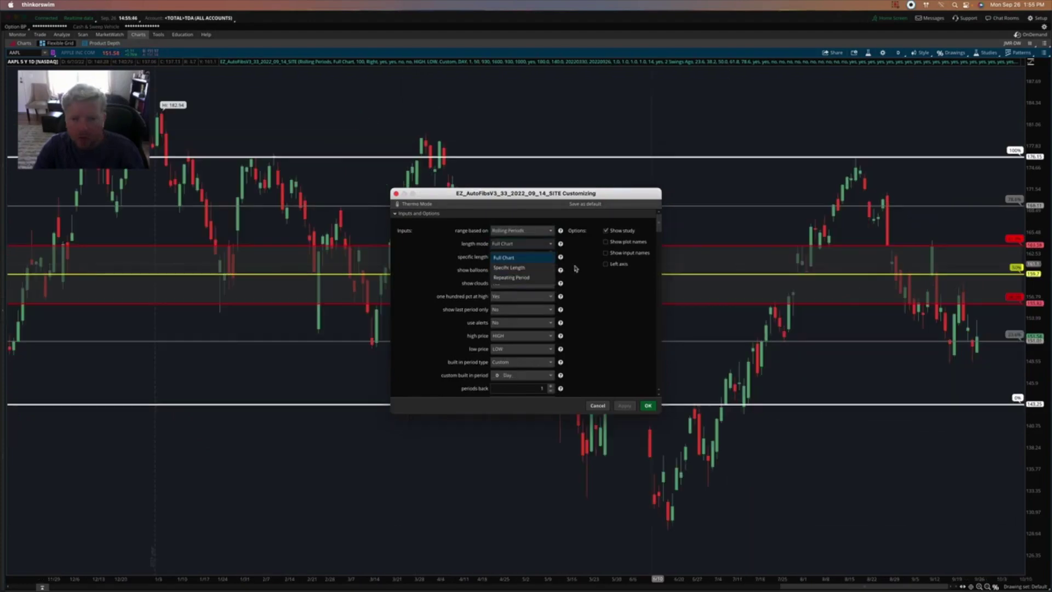
click(521, 230)
click(588, 308)
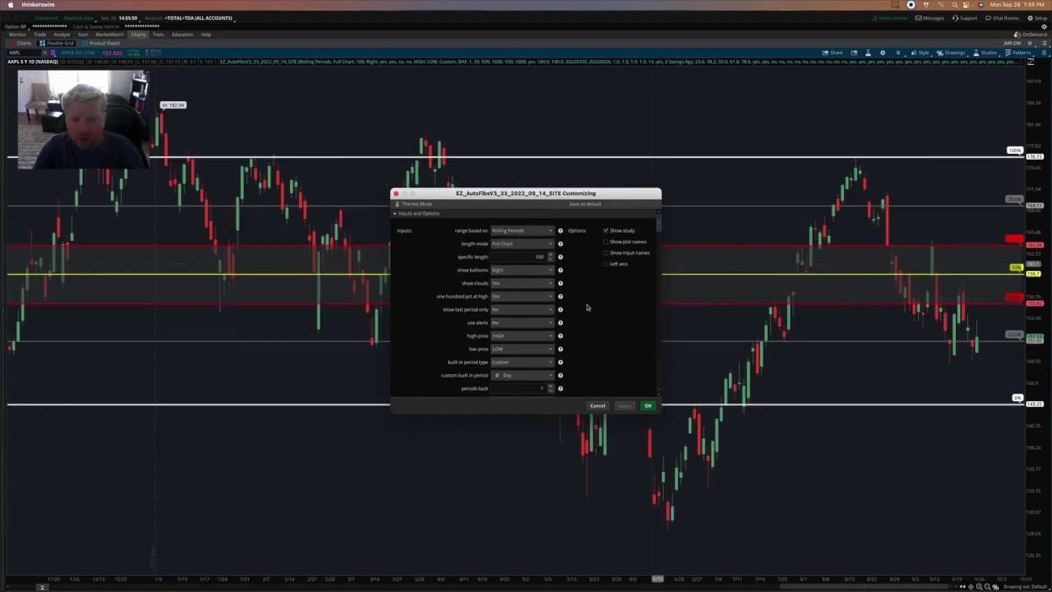
Edit the rolling periods value, apply it, and close the settings
scroll(605, 316, down, 5)
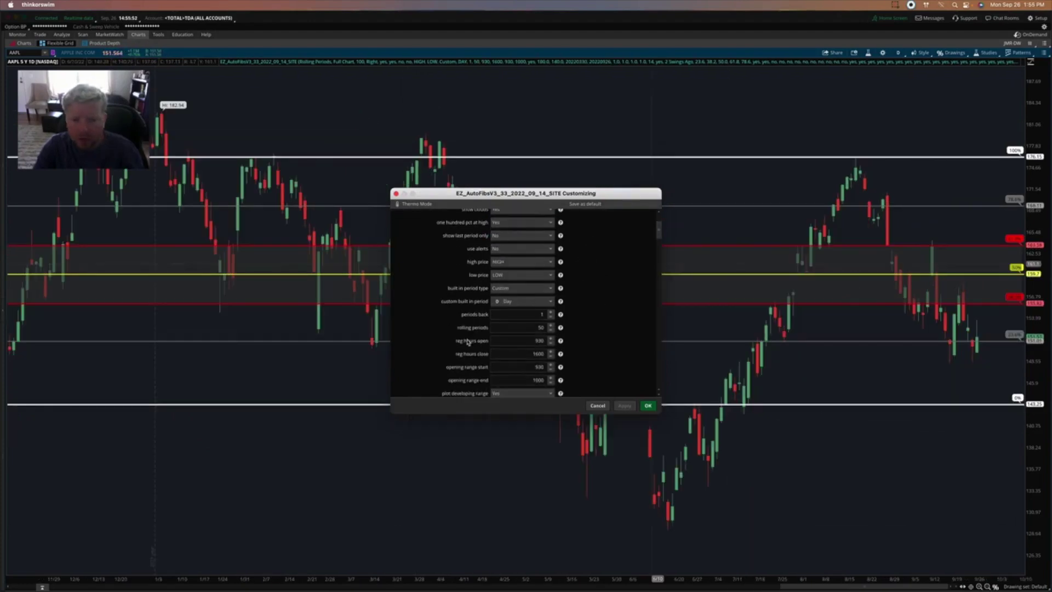
click(518, 324)
text(100)
click(625, 405)
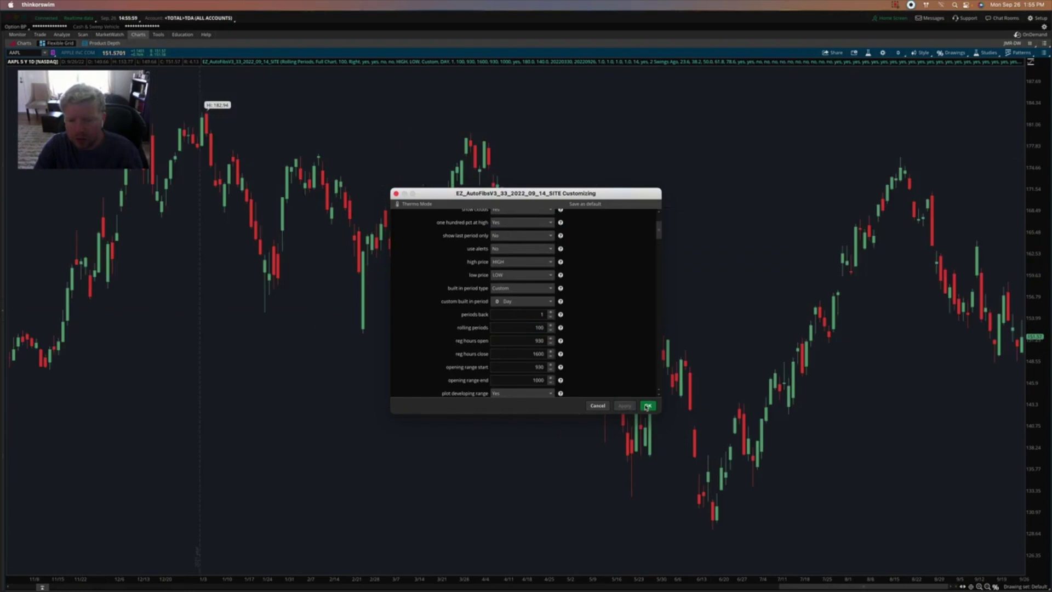
click(648, 405)
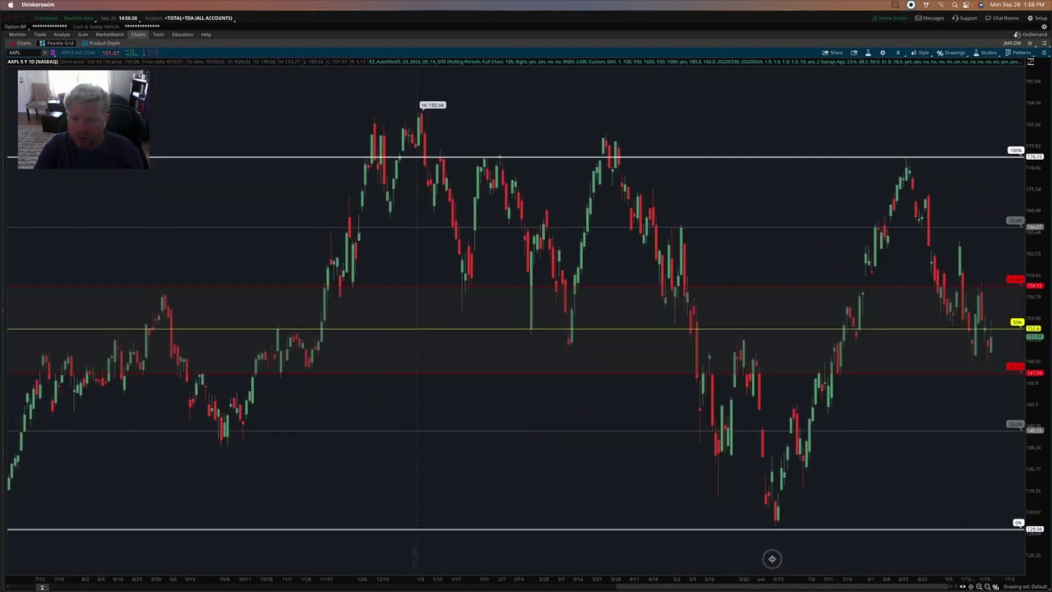
Set rolling periods to 500, then zoom the time axis out to show several more years
scroll(784, 557, up, 5)
scroll(799, 559, up, 1)
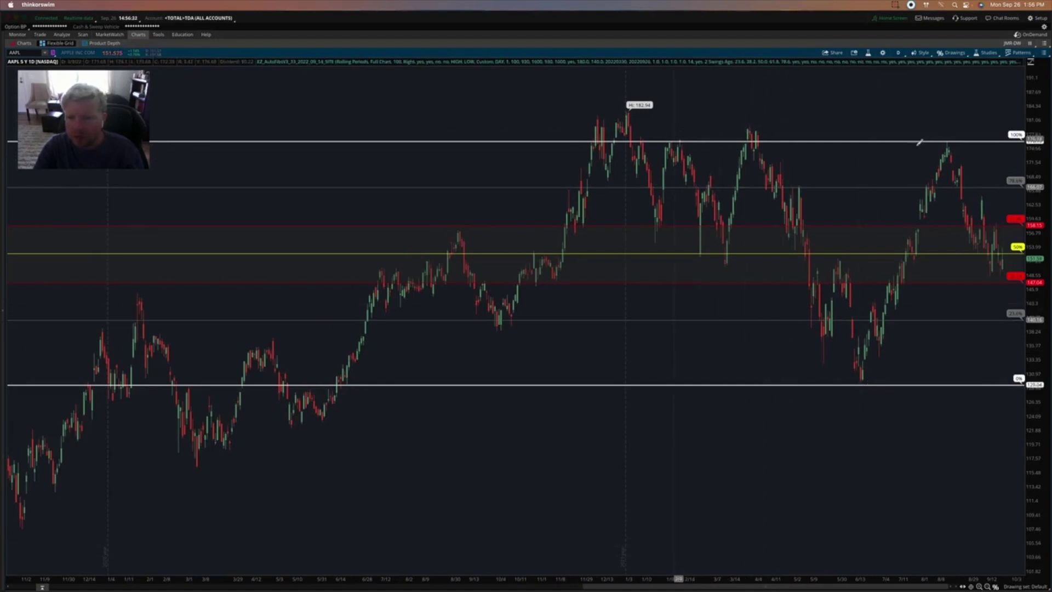
right_click(961, 256)
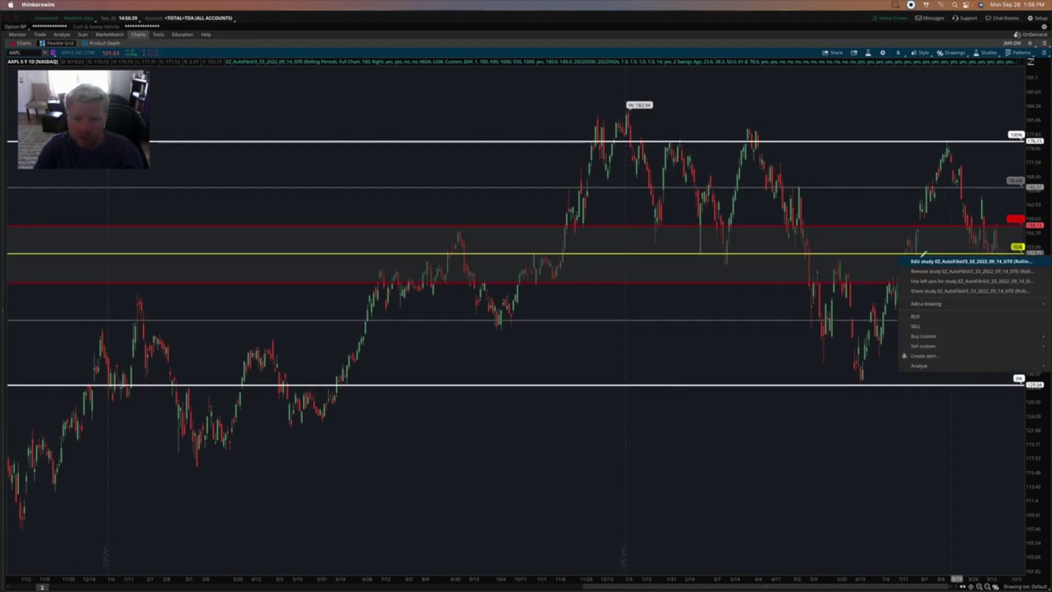
key(Return)
scroll(592, 354, down, 5)
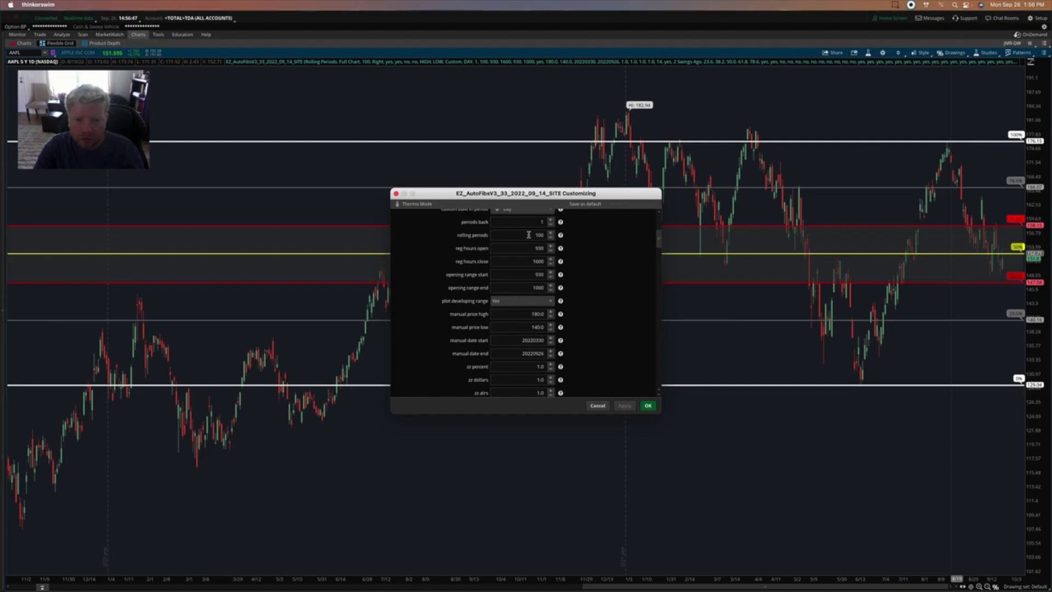
text(500)
key(Return)
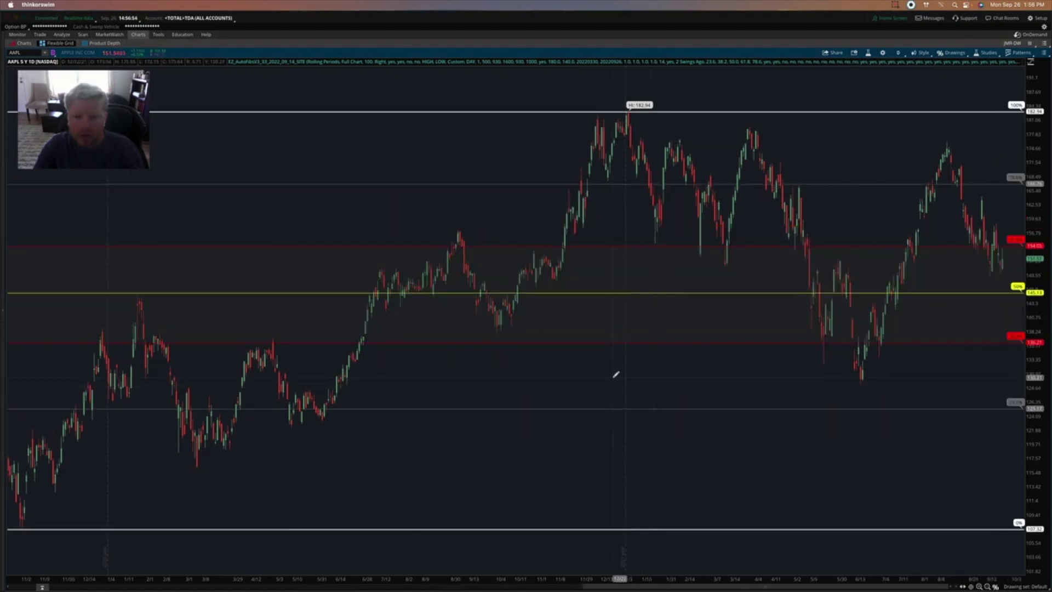
drag(634, 566, 718, 566)
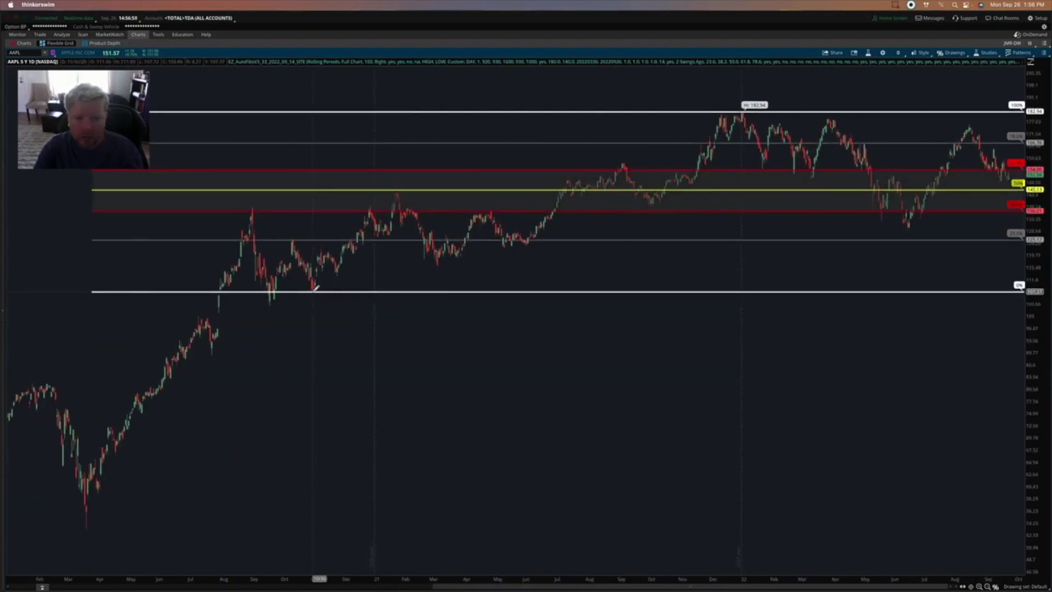
right_click(376, 113)
Base the fib range on Full Chart, then switch the chart to 20 days of 30-minute bars
click(1031, 150)
right_click(883, 141)
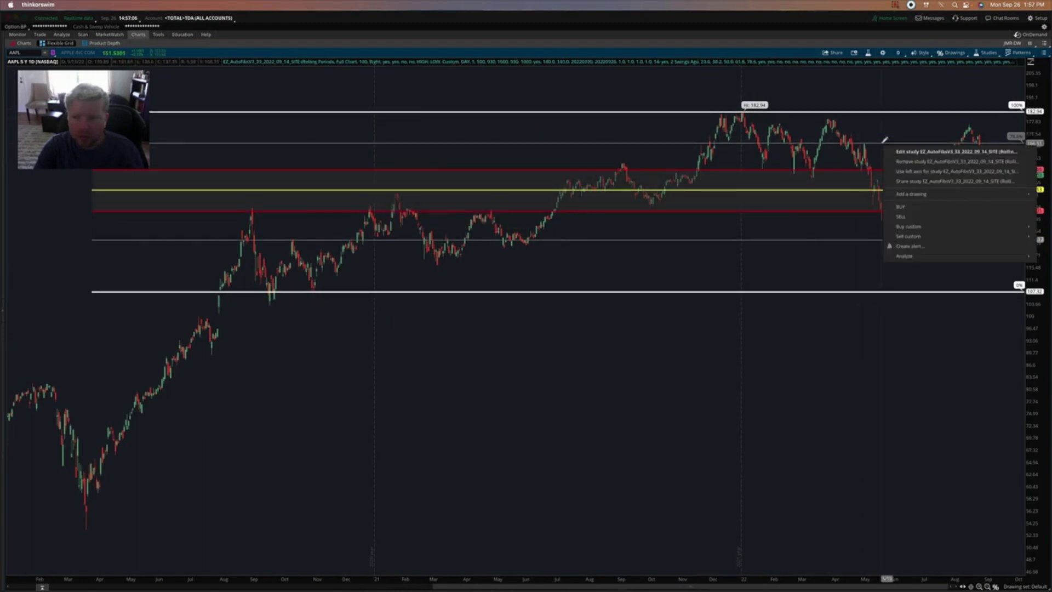
click(921, 147)
click(519, 233)
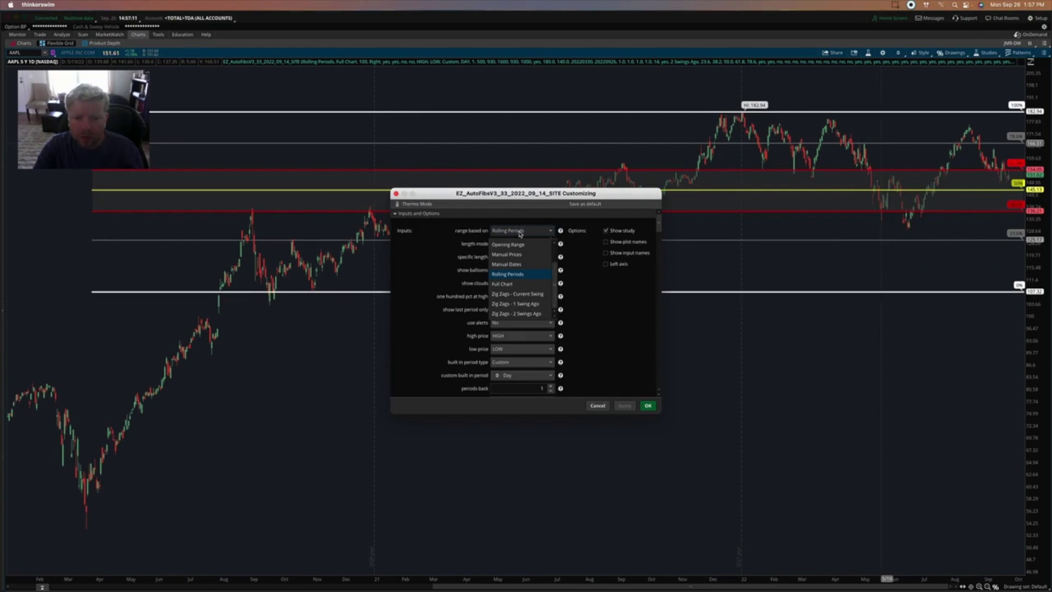
click(520, 284)
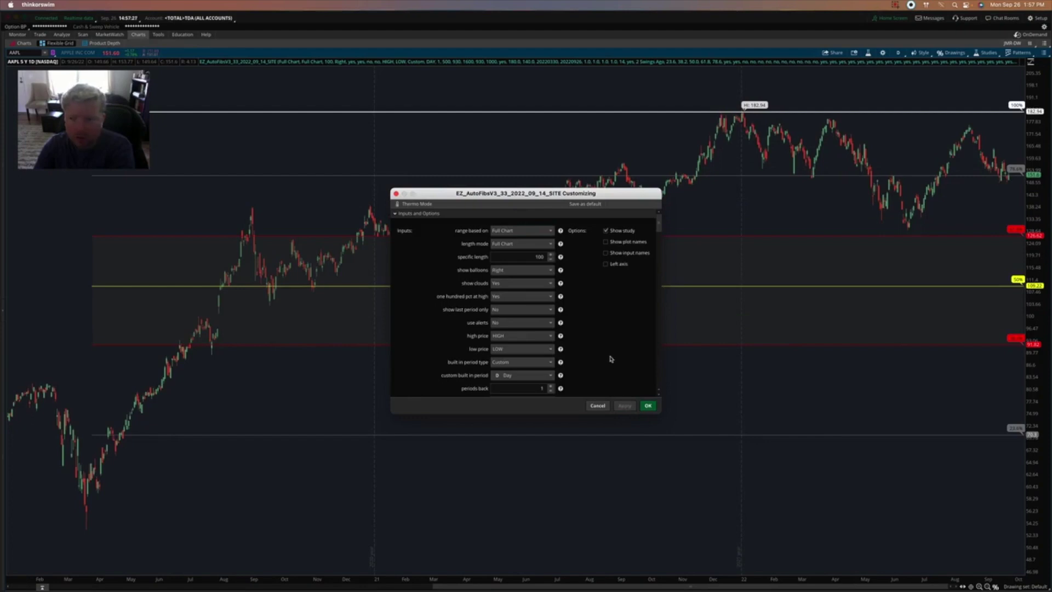
click(548, 231)
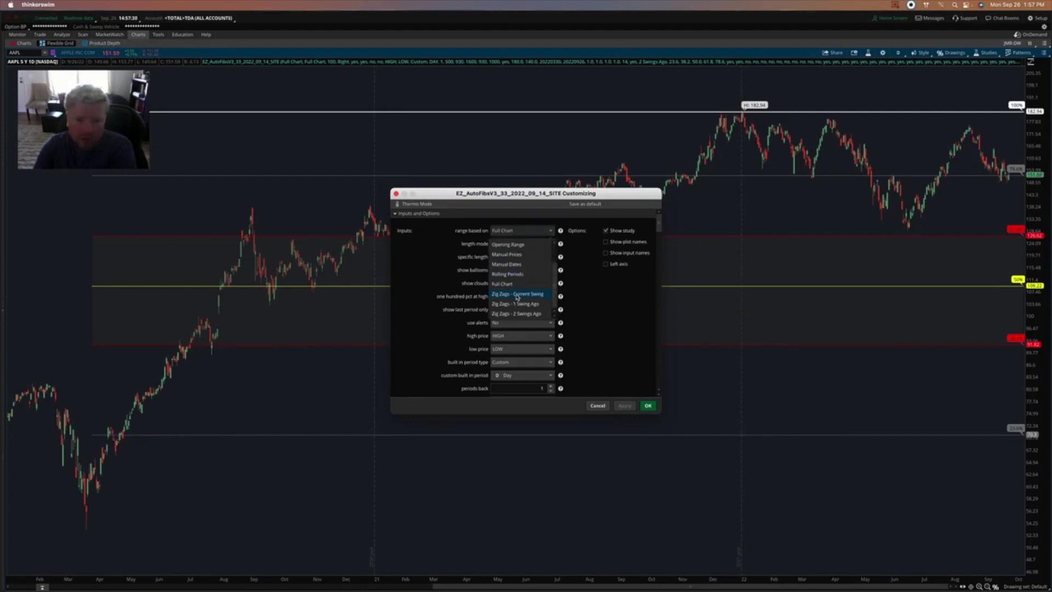
click(509, 229)
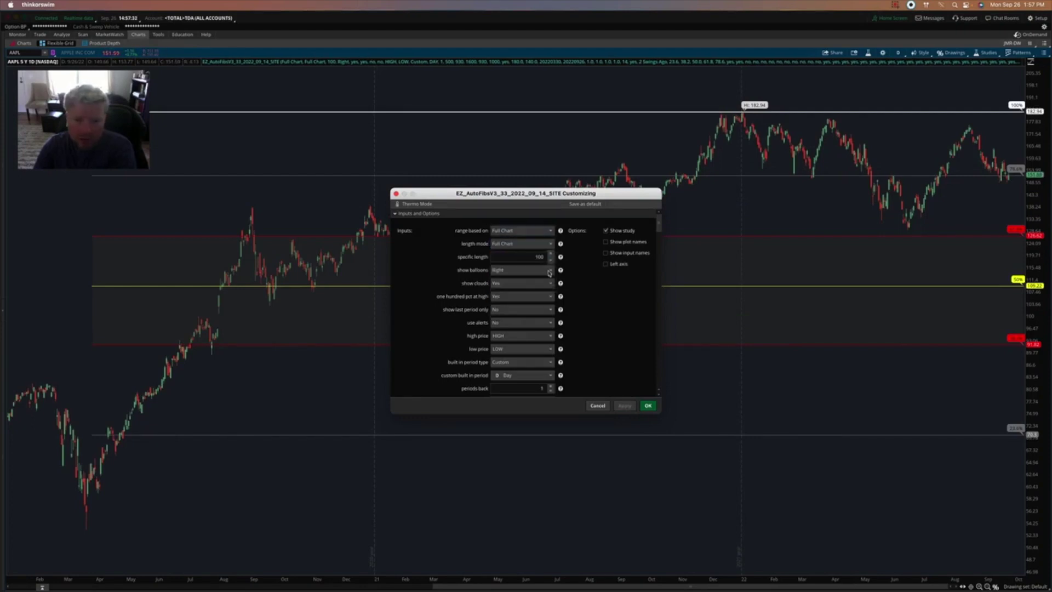
click(648, 406)
click(898, 52)
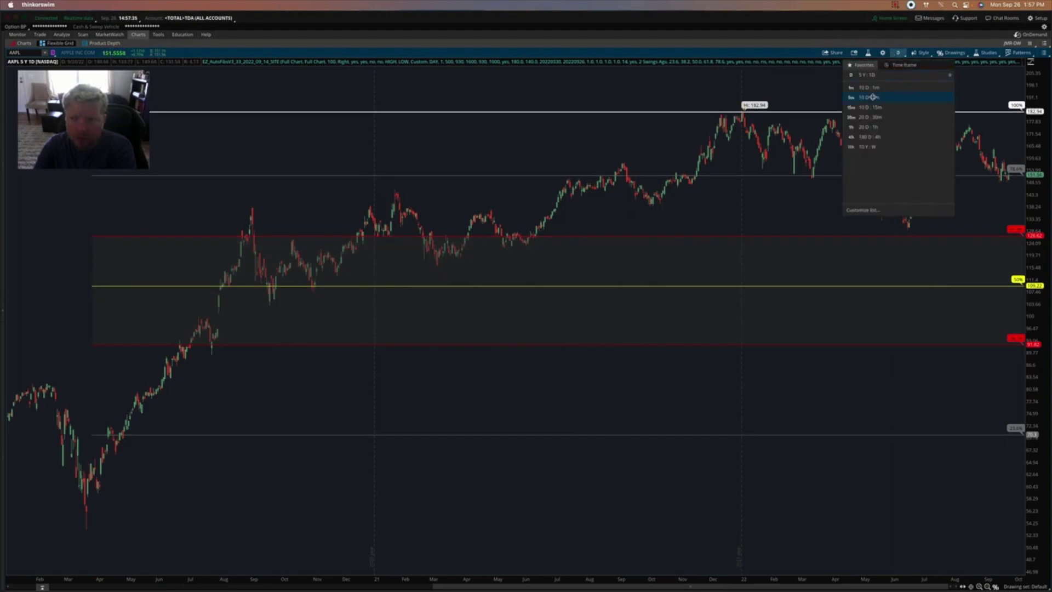
click(872, 97)
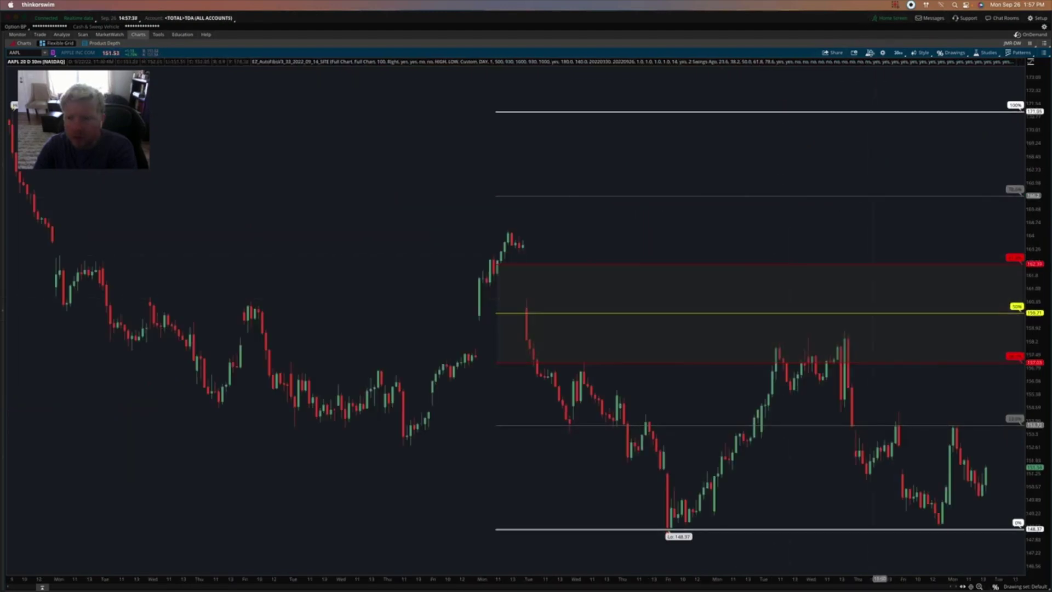
Set length mode to Specific Length and range basis to Day Including Ext. Hours, then confirm
right_click(710, 289)
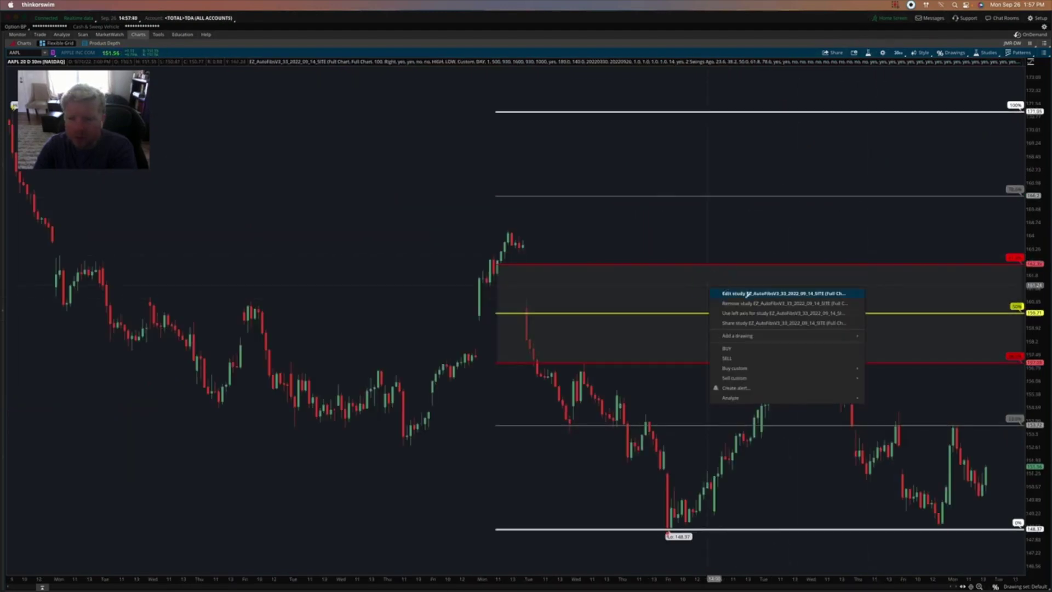
click(748, 294)
click(513, 243)
click(507, 268)
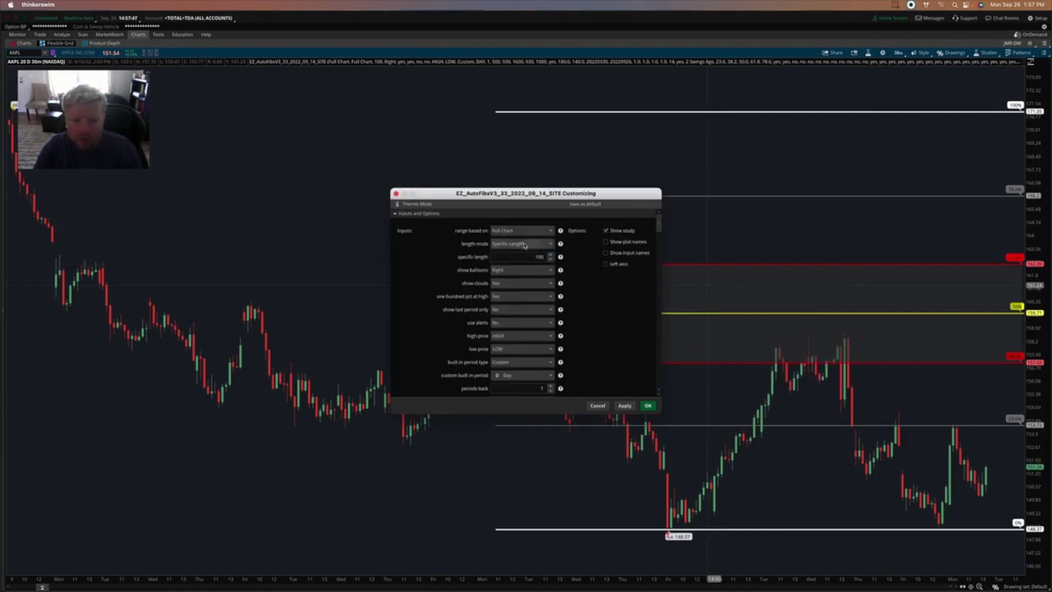
click(516, 231)
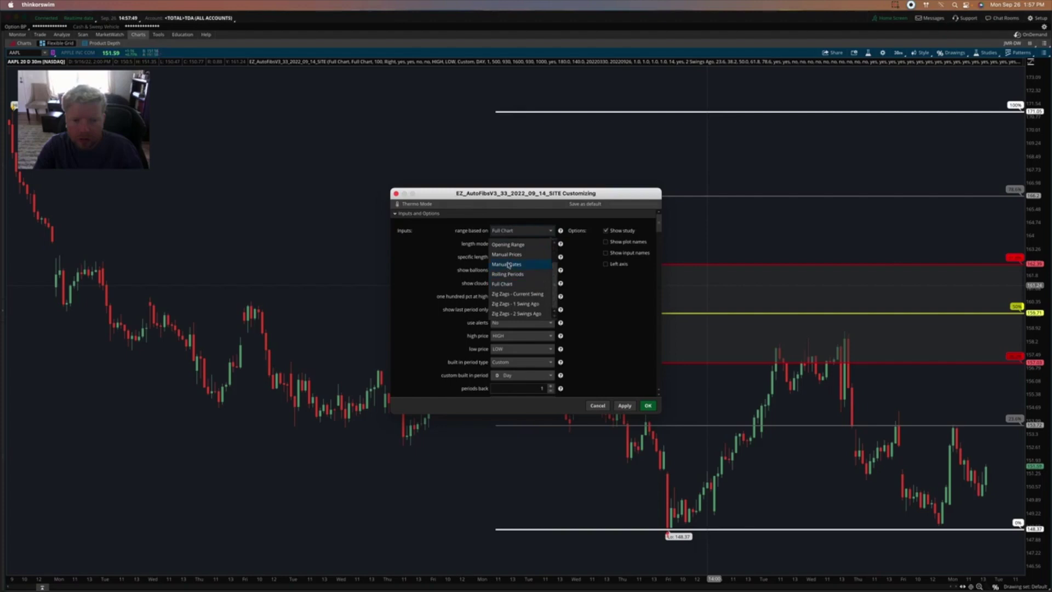
scroll(509, 260, up, 1)
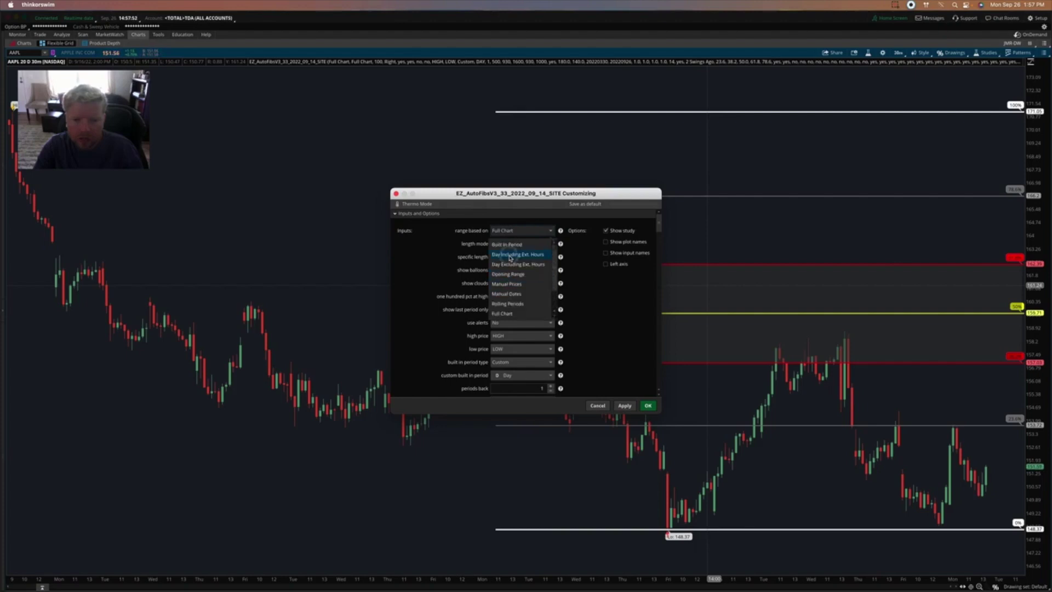
click(509, 256)
click(640, 406)
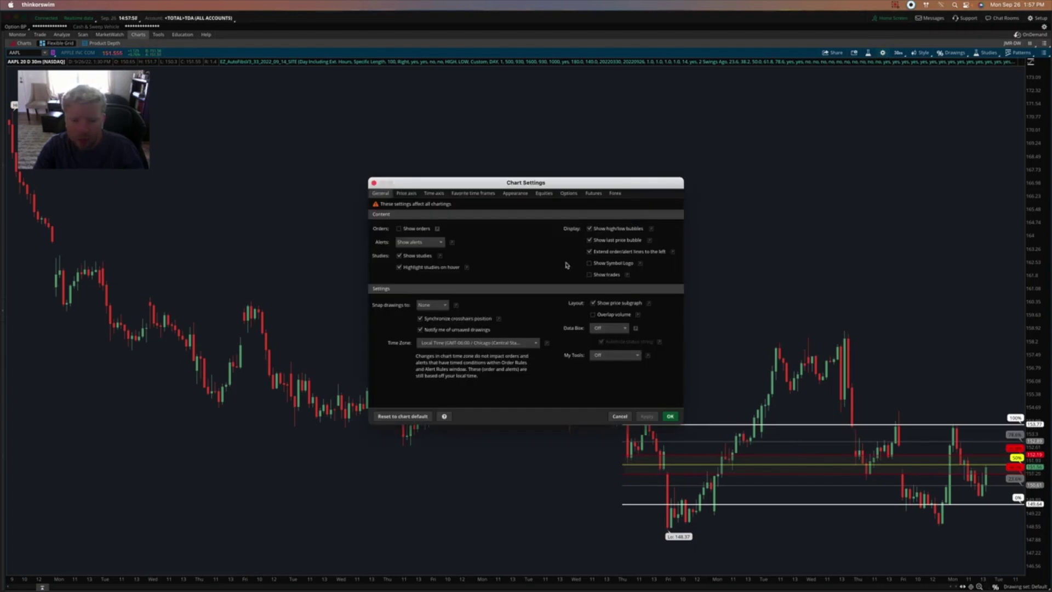
Switch to 10 D : 5m bars and zoom into the last two sessions showing the fib levels
click(670, 416)
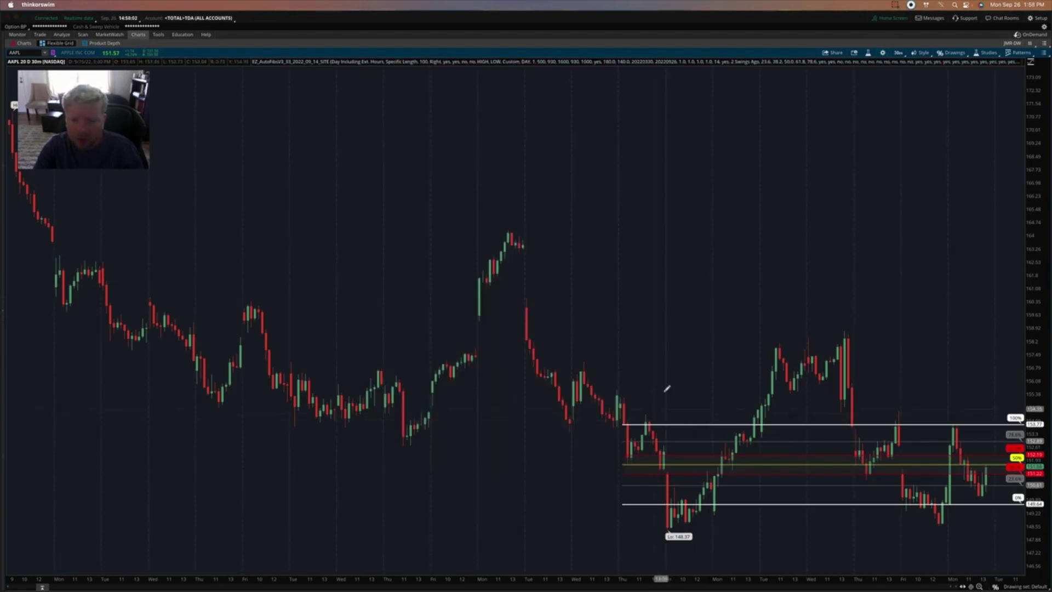
click(897, 55)
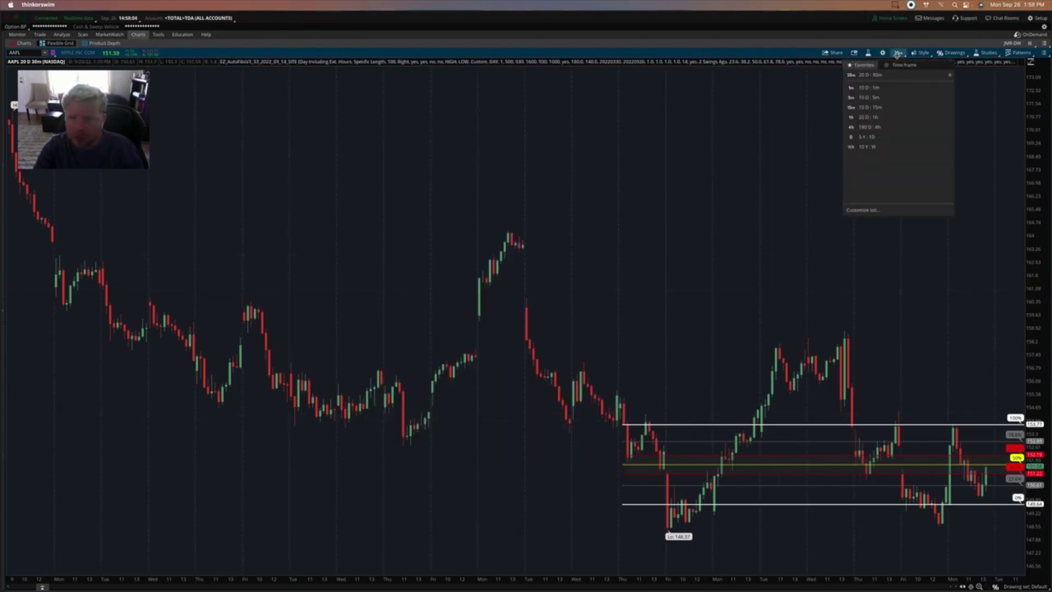
click(885, 99)
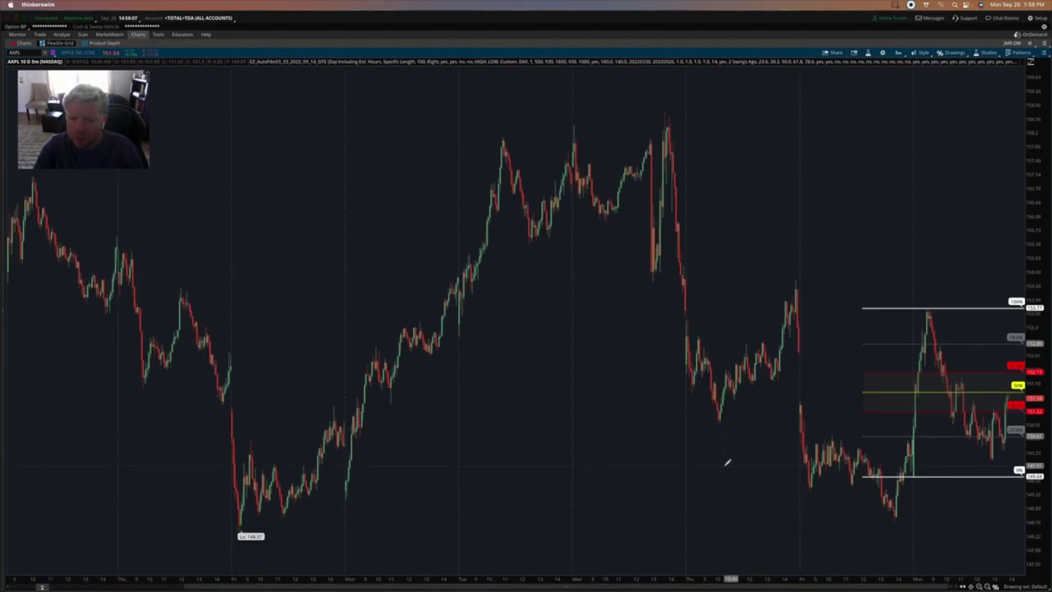
drag(762, 486, 1026, 530)
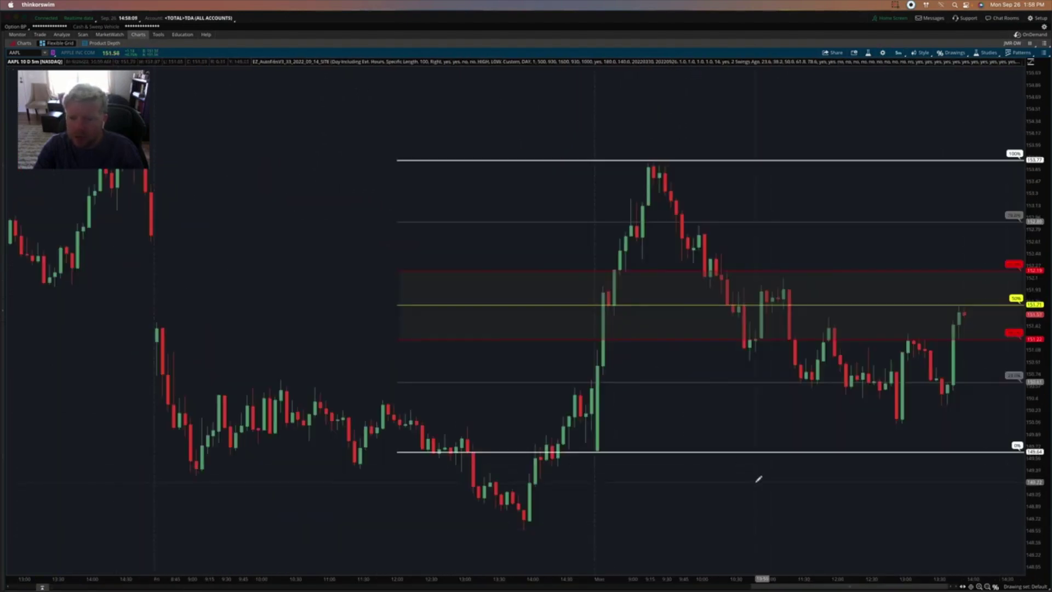
double_click(729, 452)
key(Escape)
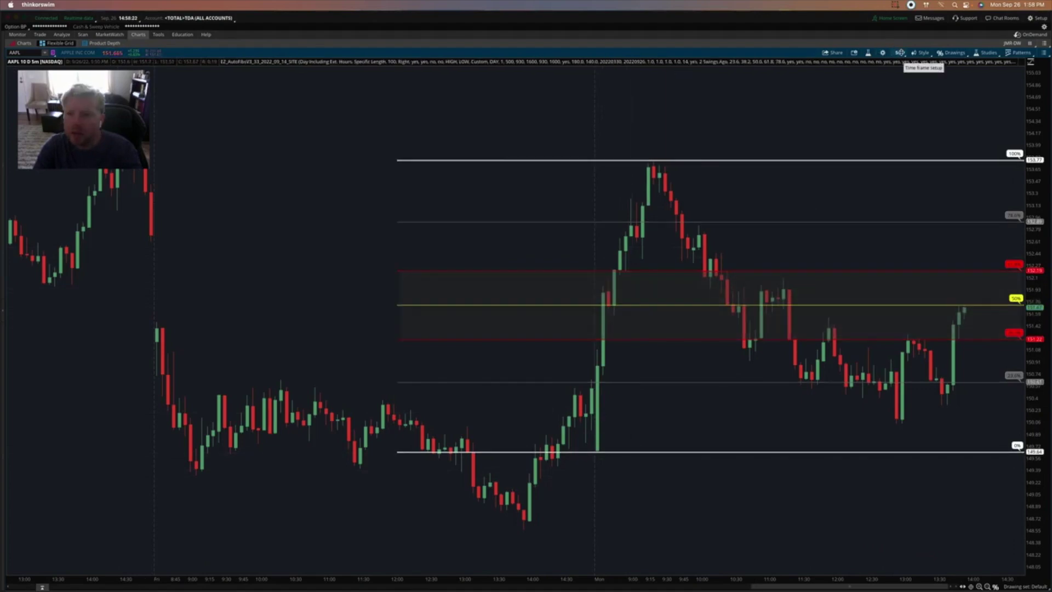
Turn on Show Extended-Hours Trading session for the AAPL 5-minute chart
click(915, 53)
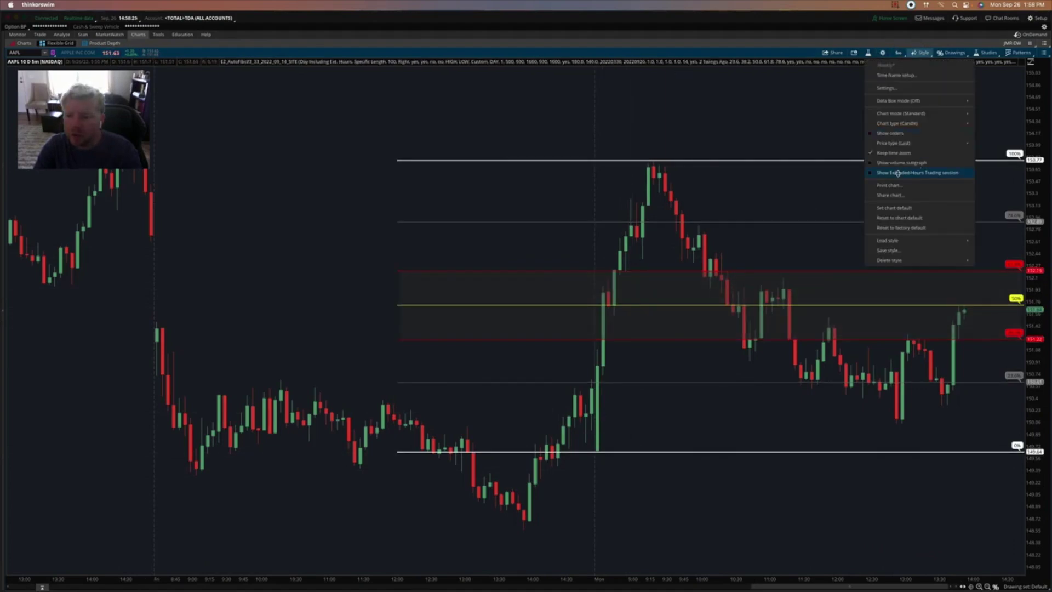
click(870, 174)
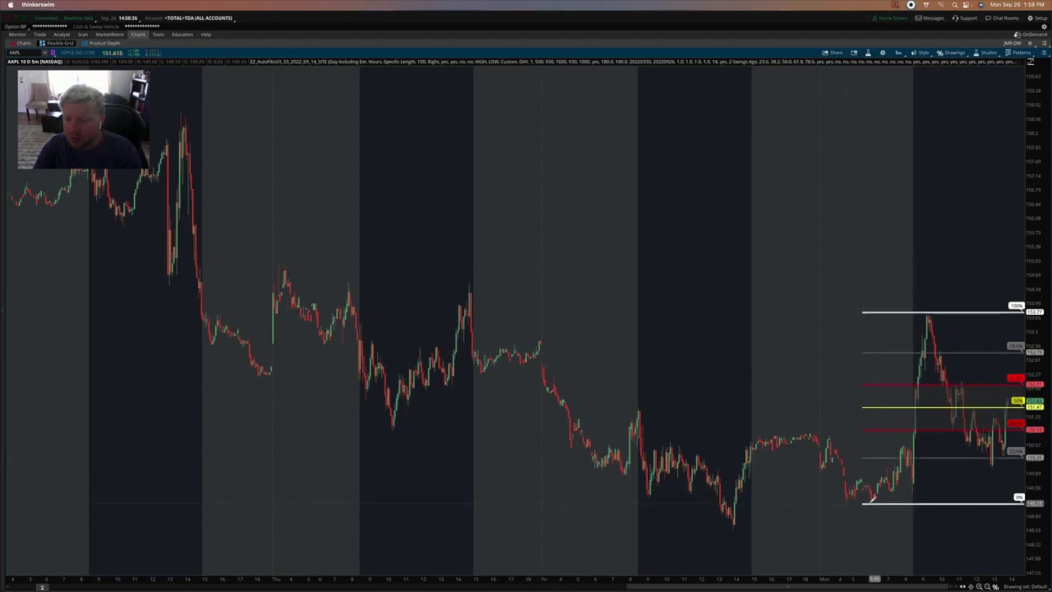
right_click(873, 501)
click(948, 460)
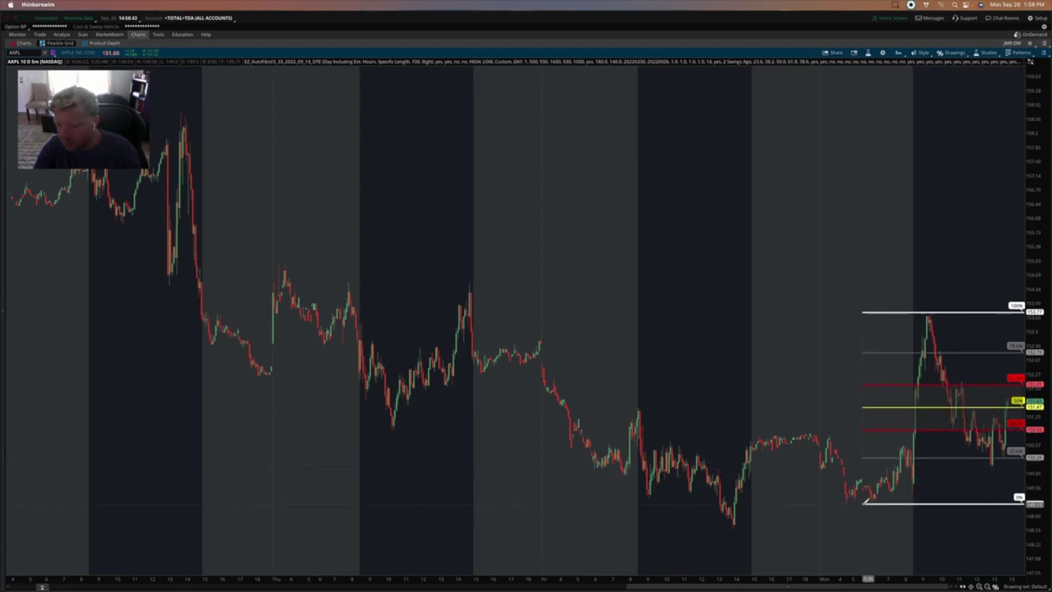
Change the EZ_AutoFibs length mode to Repeating Period and confirm with OK
right_click(870, 501)
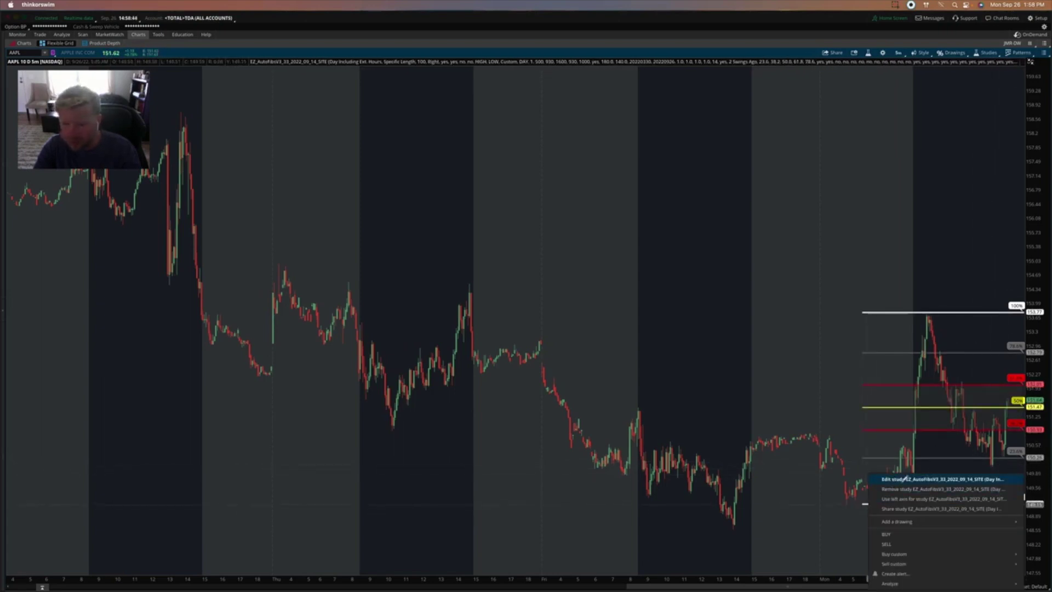
key(Return)
click(520, 243)
click(518, 263)
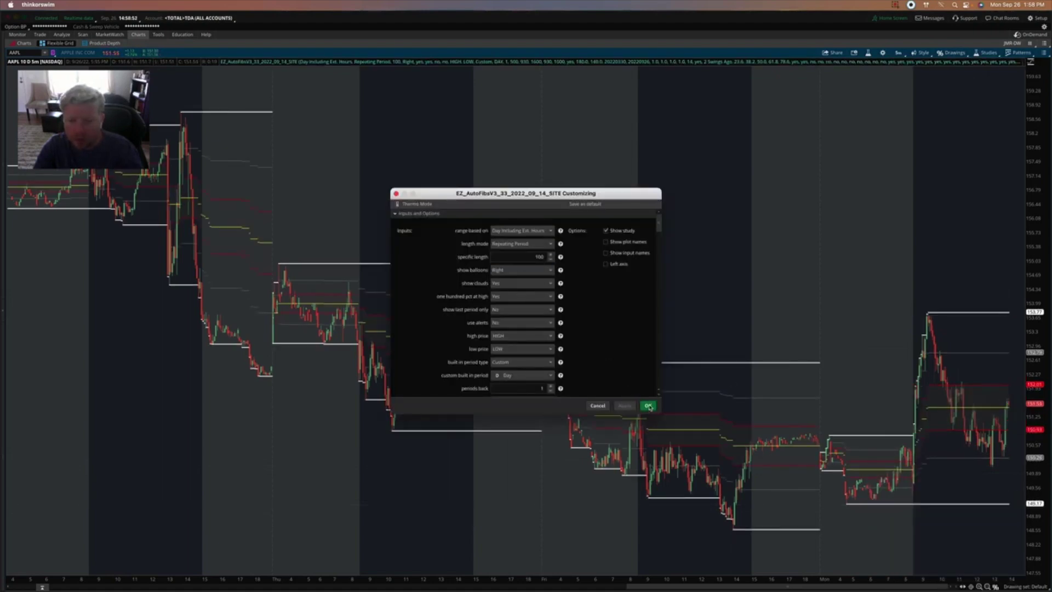
click(649, 405)
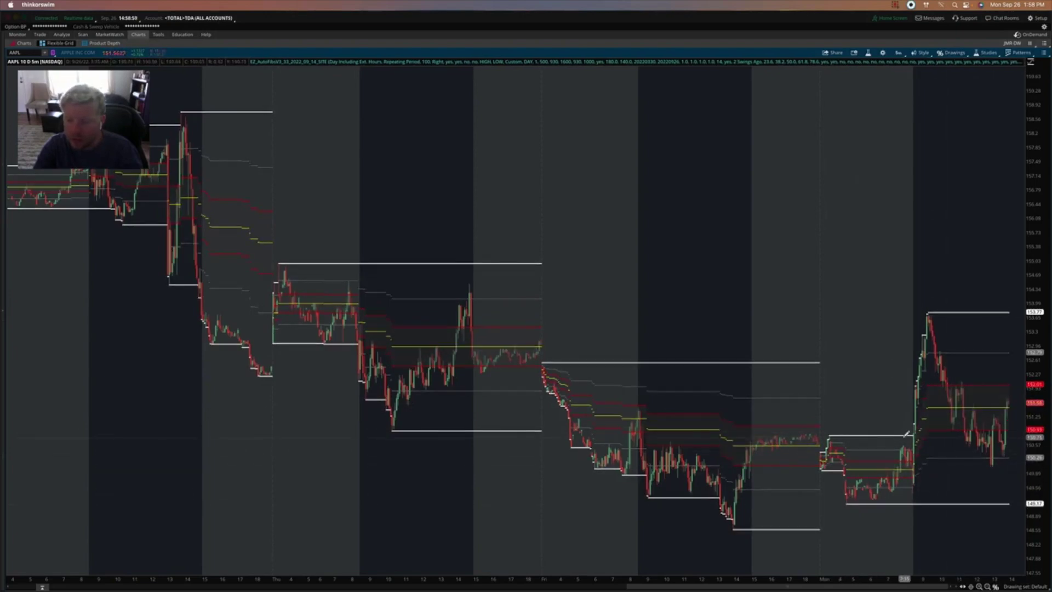
Base the AutoFibs range on Day Excluding Ext. Hours and apply it
right_click(913, 439)
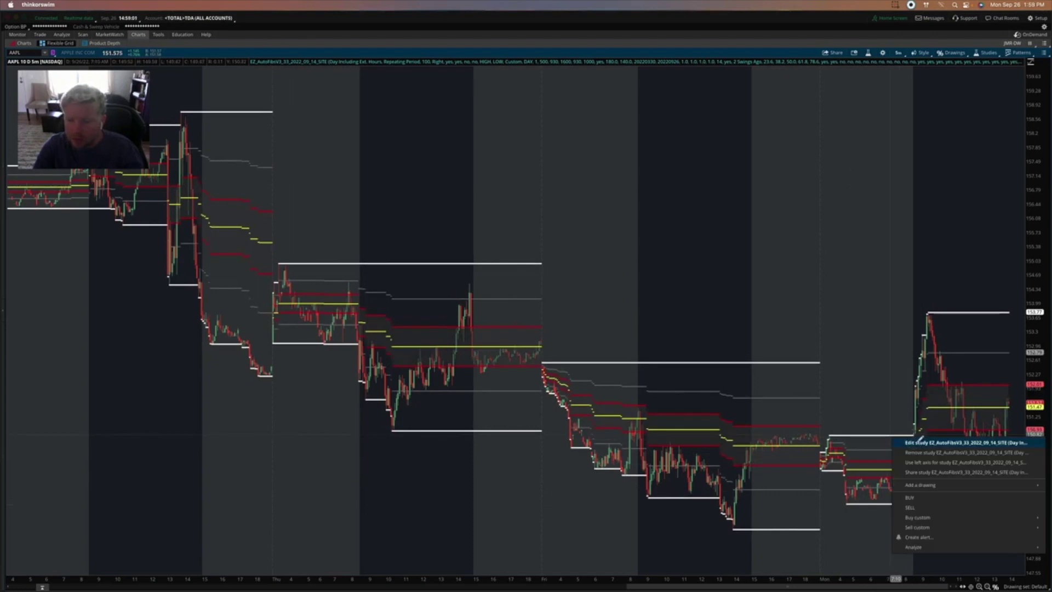
click(918, 442)
click(527, 230)
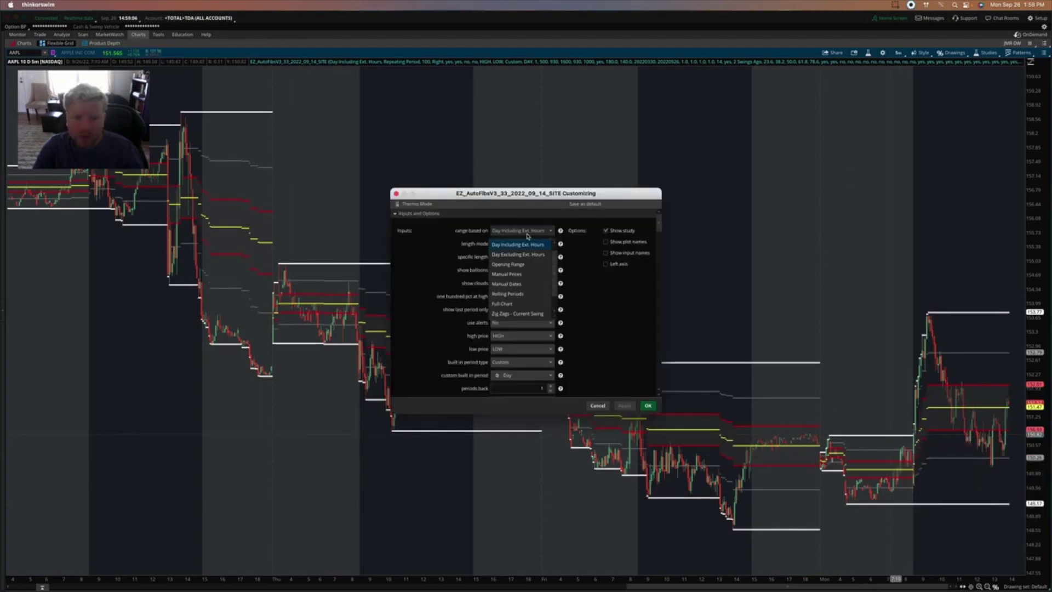
click(513, 255)
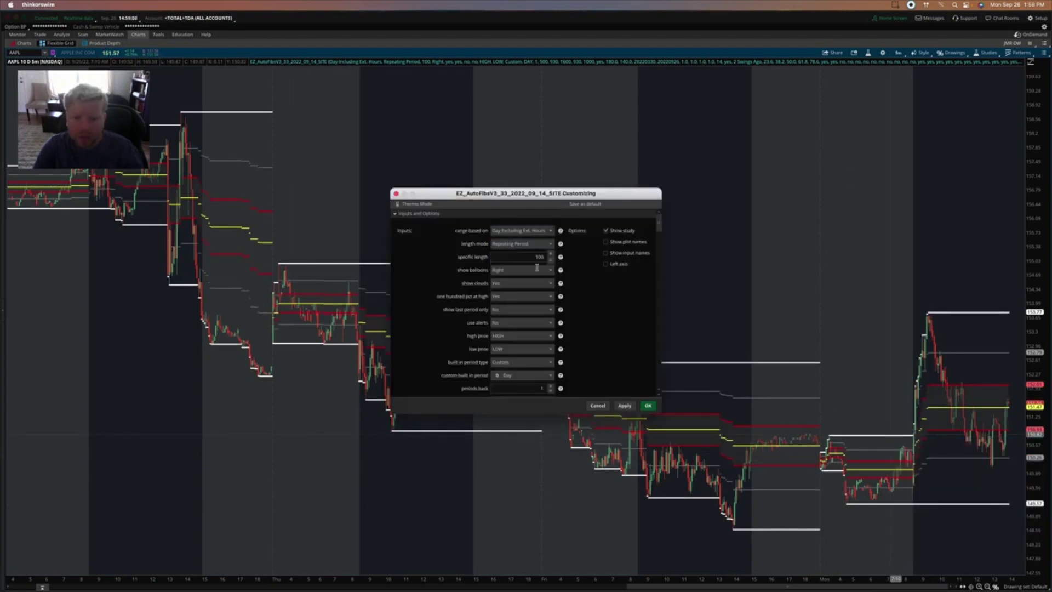
click(622, 407)
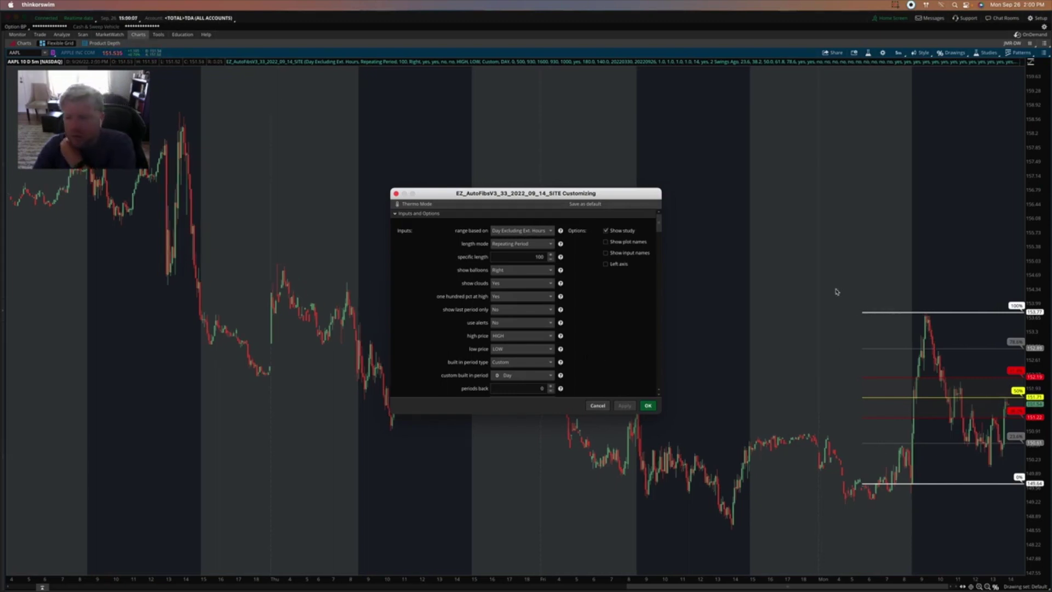
Base the range on Built In Period, keep Day as the custom period, and apply
click(520, 232)
click(518, 313)
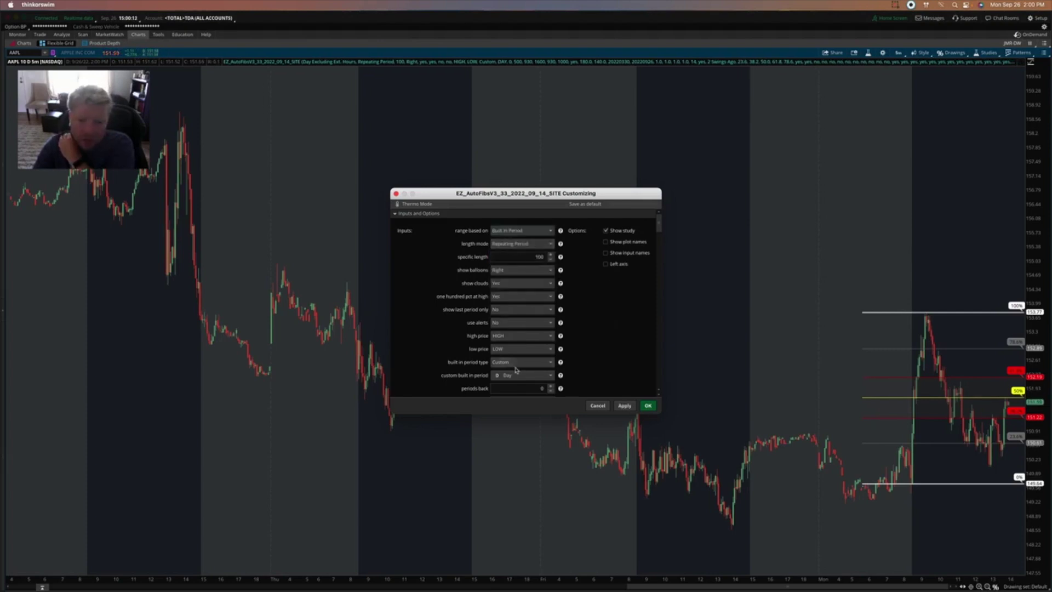
click(521, 376)
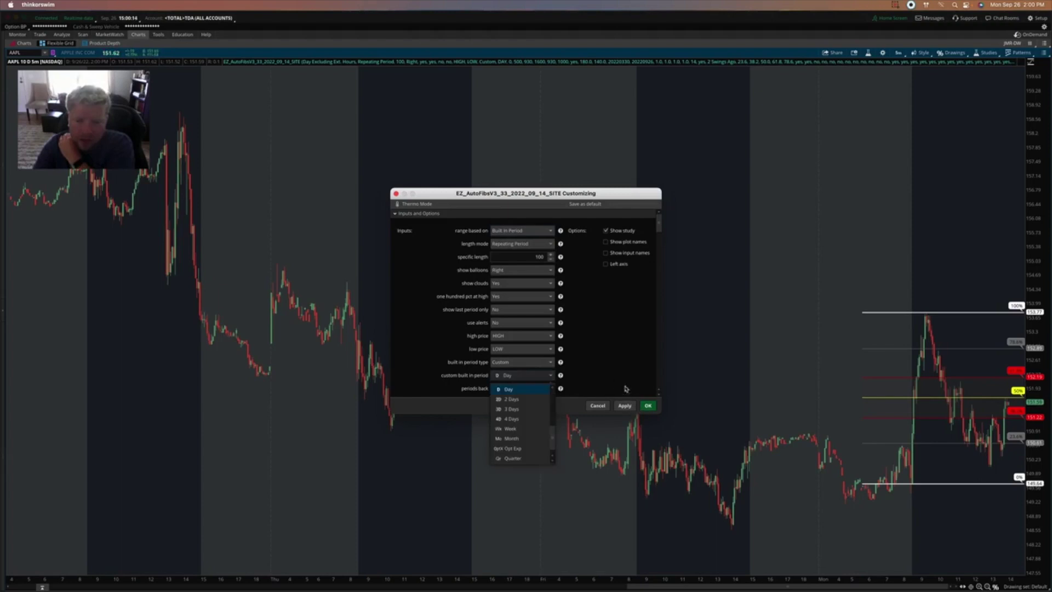
click(624, 405)
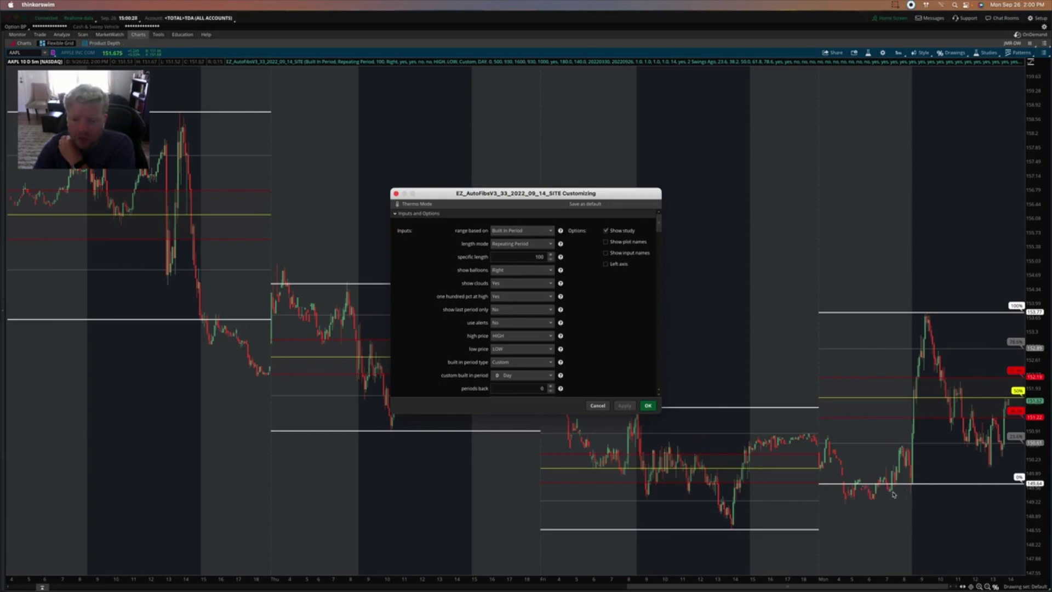
click(513, 245)
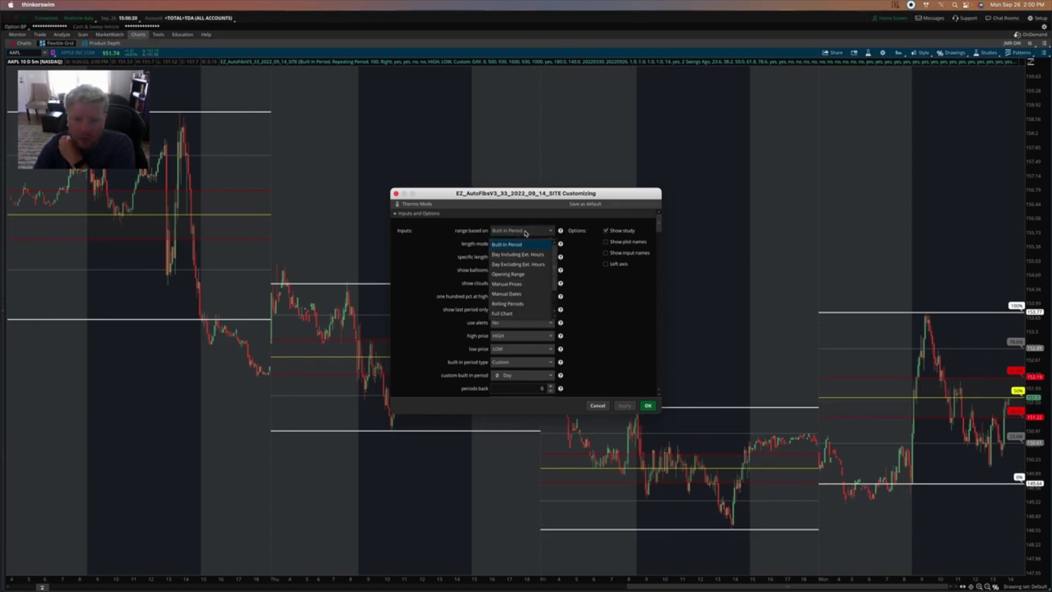
Use Opening Range with end 1000, apply and close, then zoom into Monday's session
click(509, 265)
scroll(611, 332, down, 3)
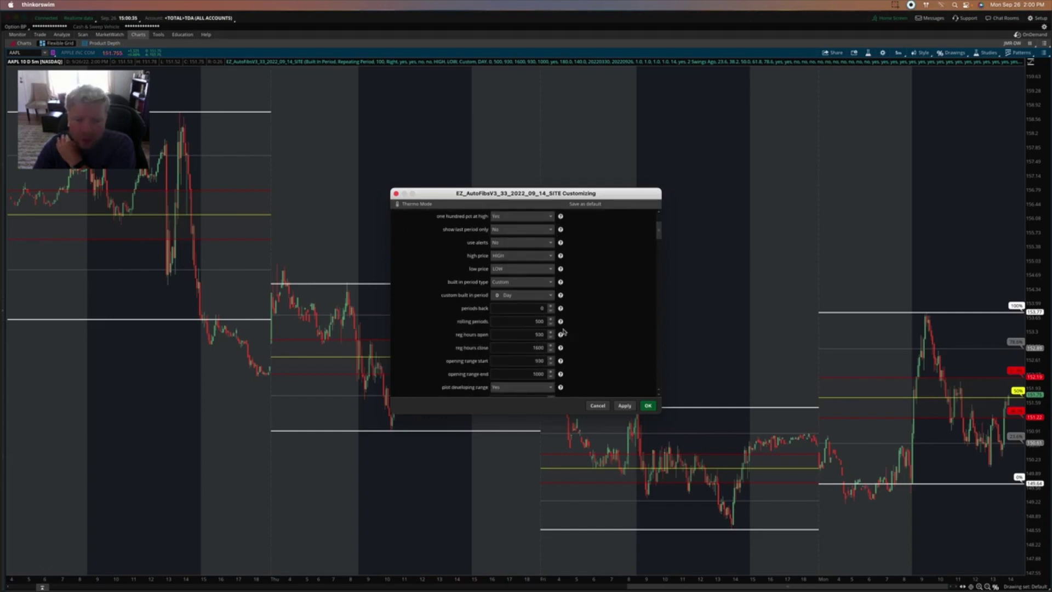
scroll(603, 330, down, 2)
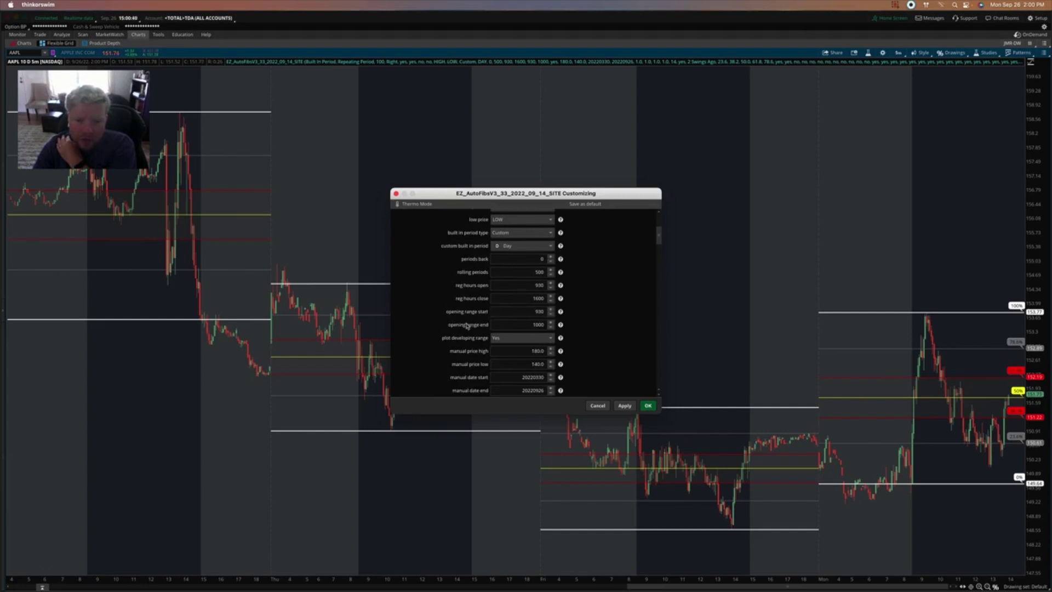
double_click(532, 324)
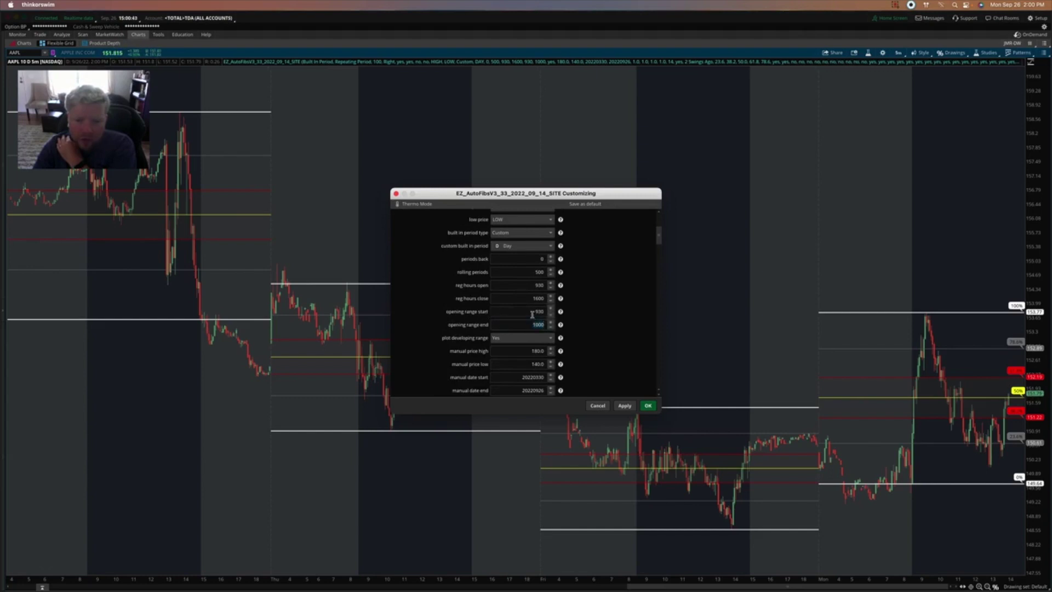
click(625, 405)
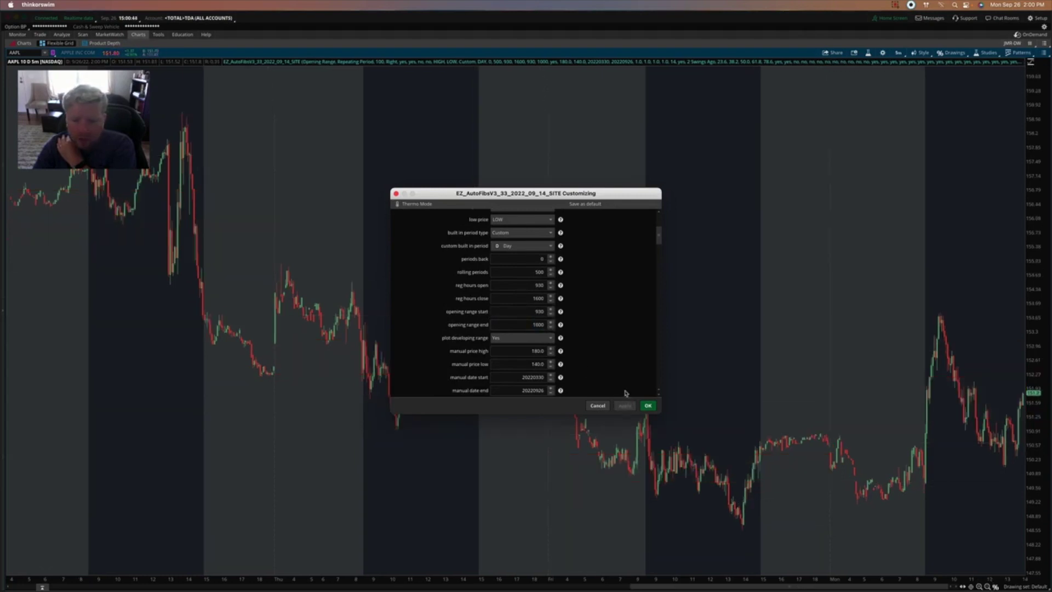
click(648, 405)
drag(849, 446, 1045, 453)
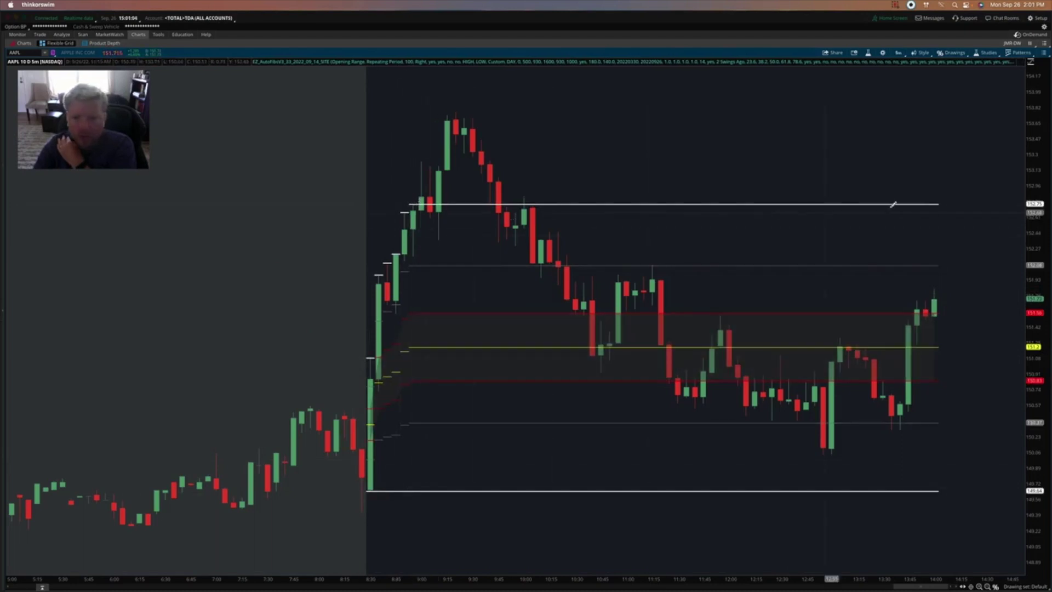
Edit the EZ_AutoFibs study to set its length mode to Specific Length
right_click(675, 204)
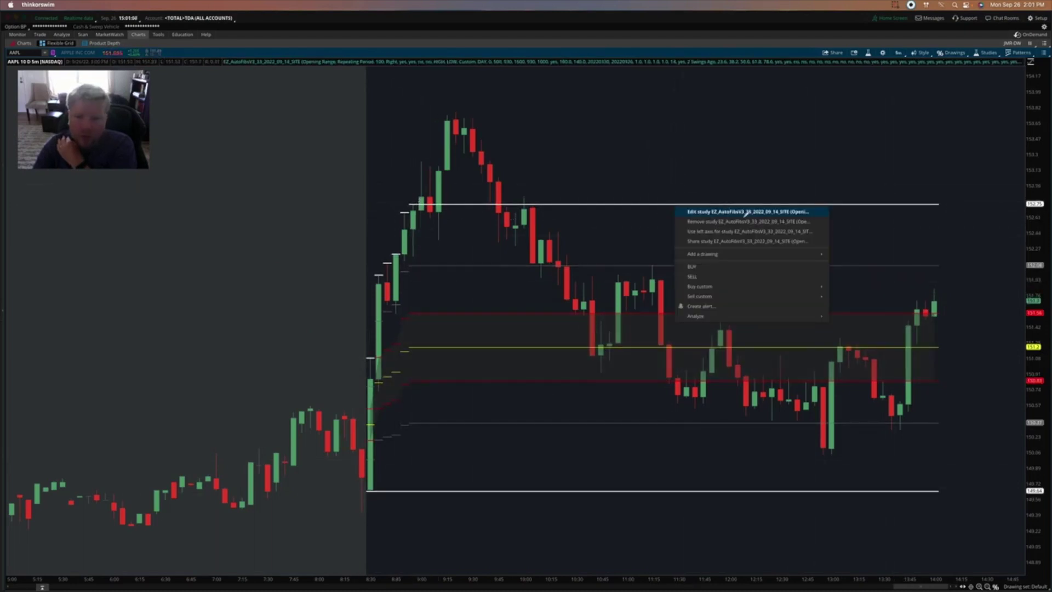
click(734, 211)
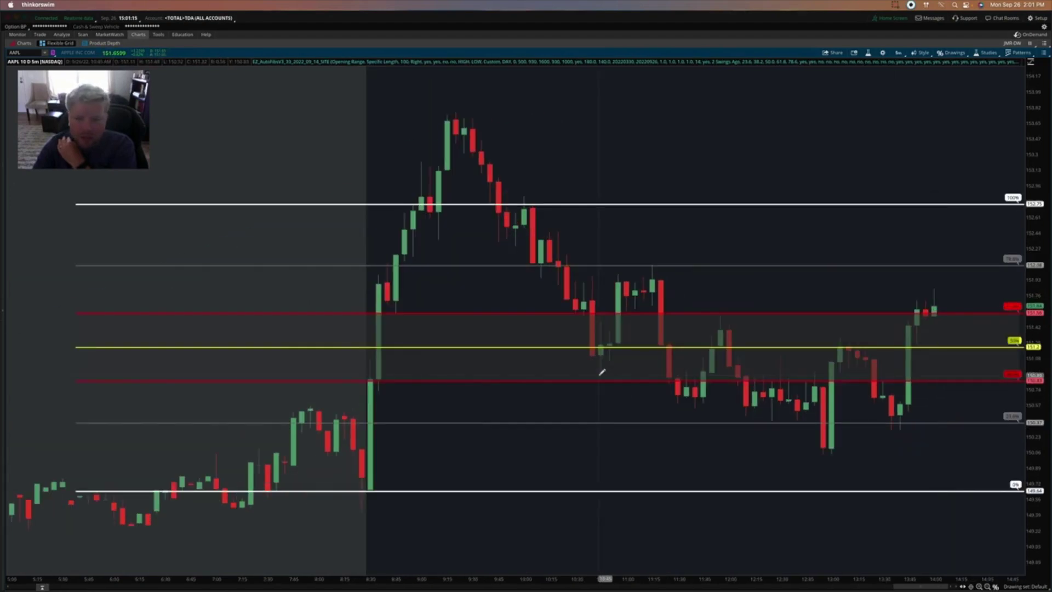
scroll(743, 303, down, 3)
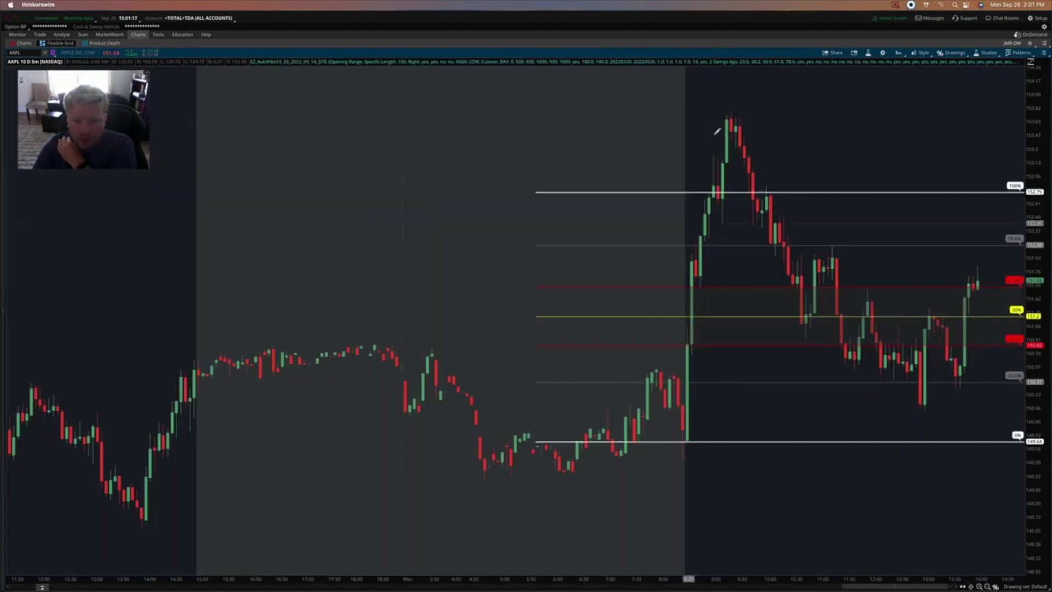
right_click(744, 306)
click(772, 314)
scroll(575, 345, down, 15)
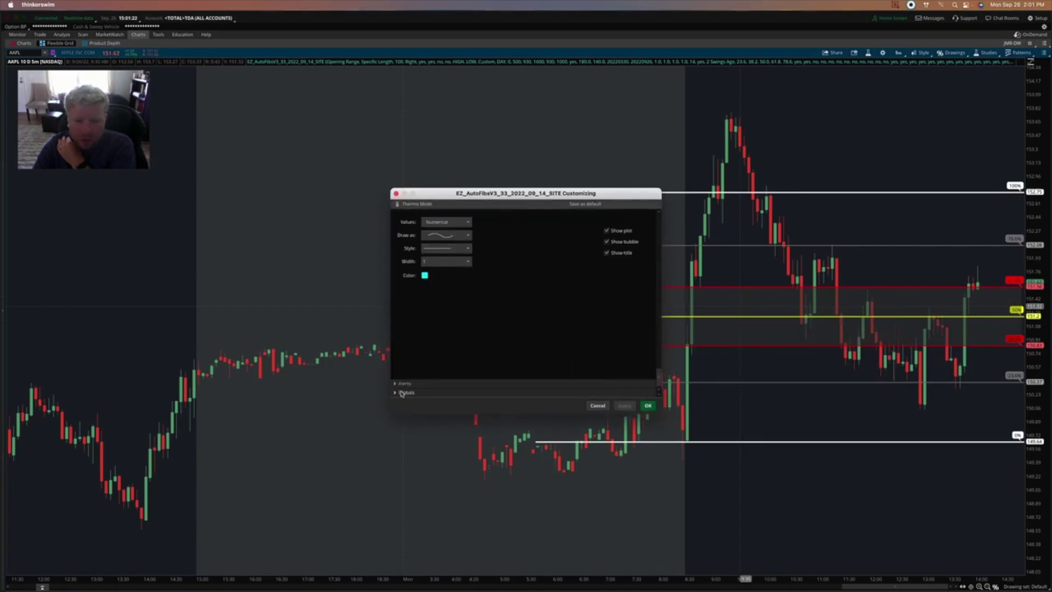
scroll(463, 345, up, 3)
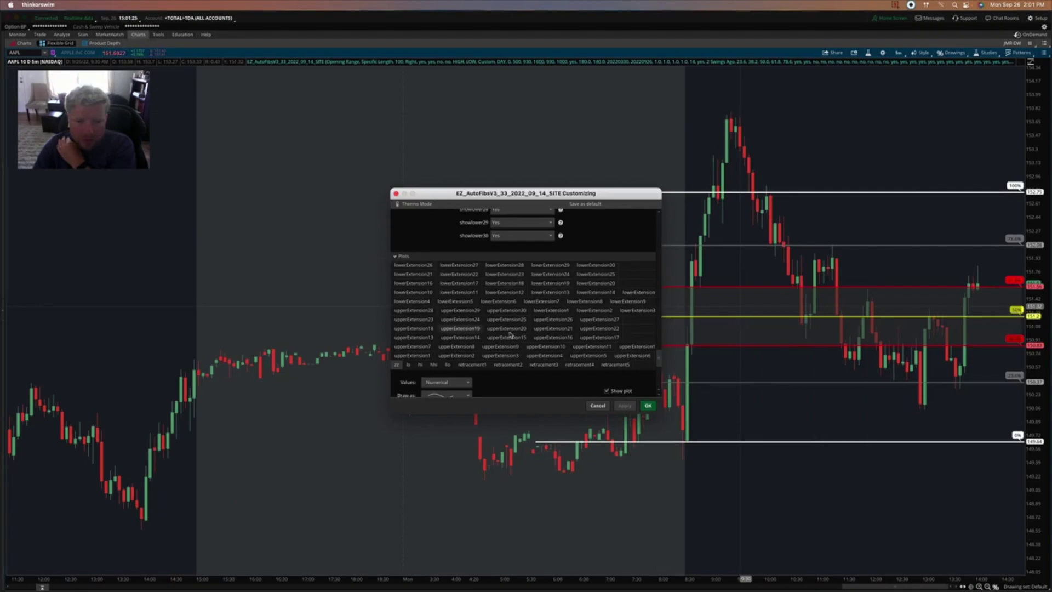
Give the upperExtension20 plot a dotted line style with width 1
click(506, 328)
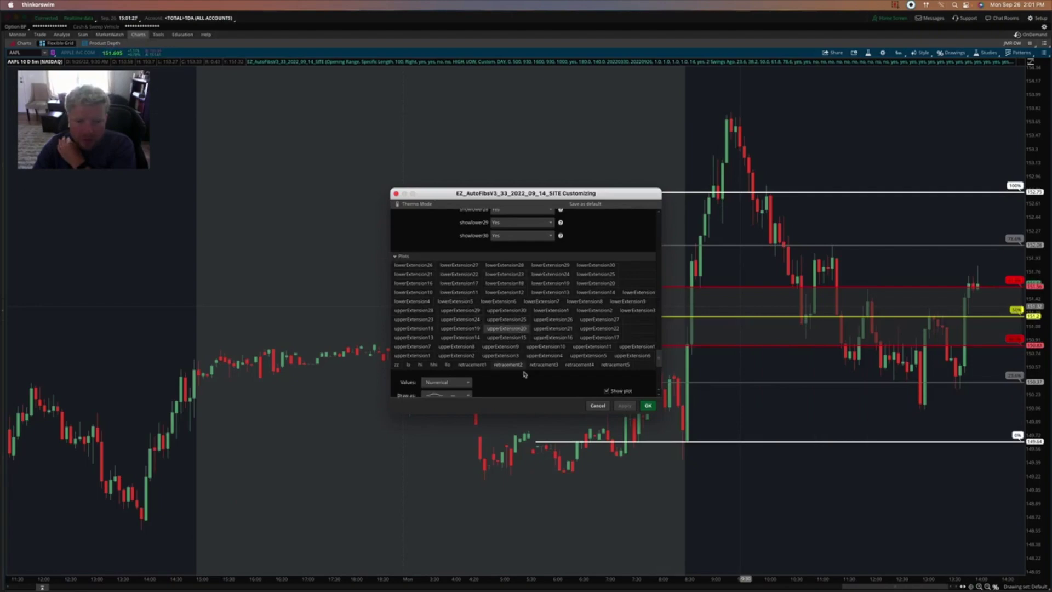
scroll(614, 351, down, 1)
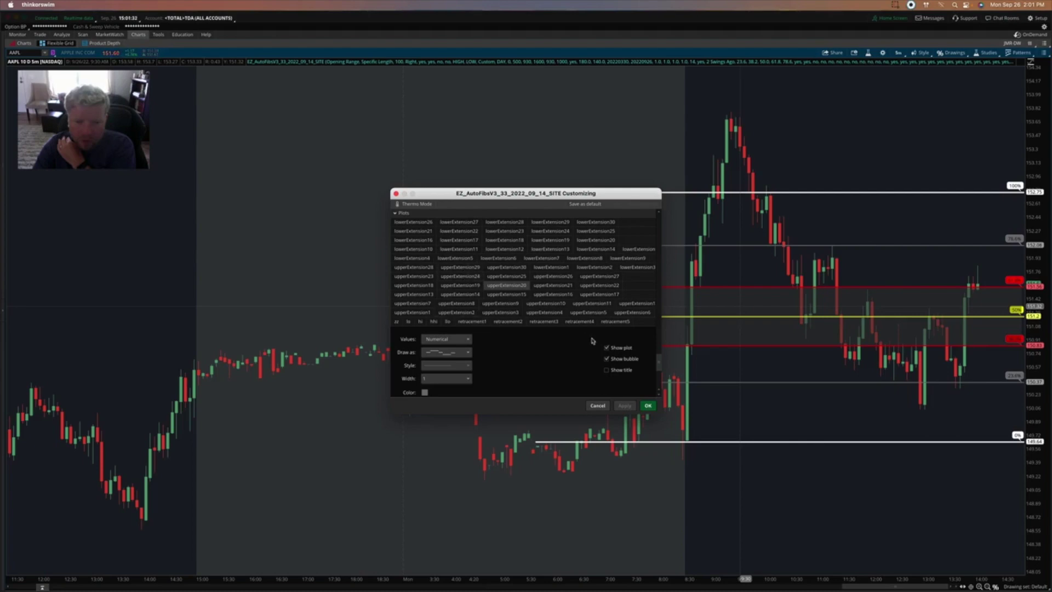
scroll(612, 359, up, 1)
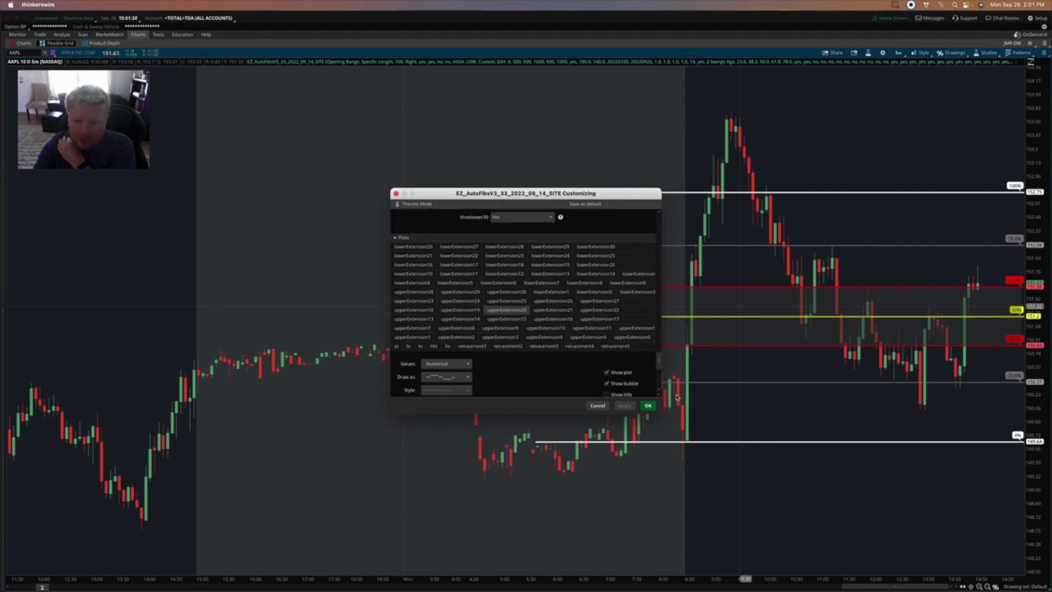
scroll(588, 385, down, 2)
click(445, 334)
click(445, 337)
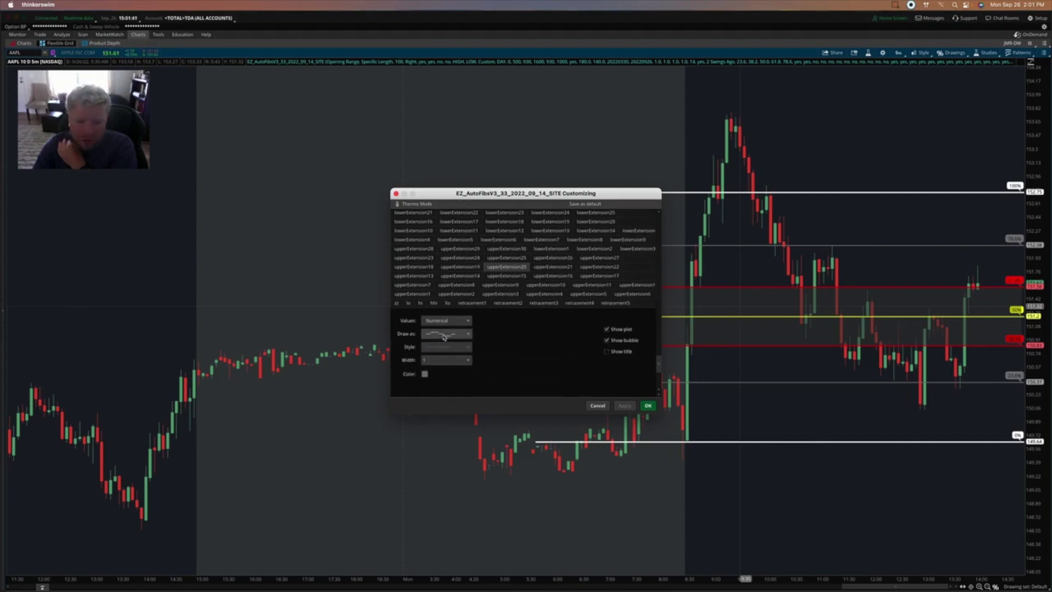
click(444, 336)
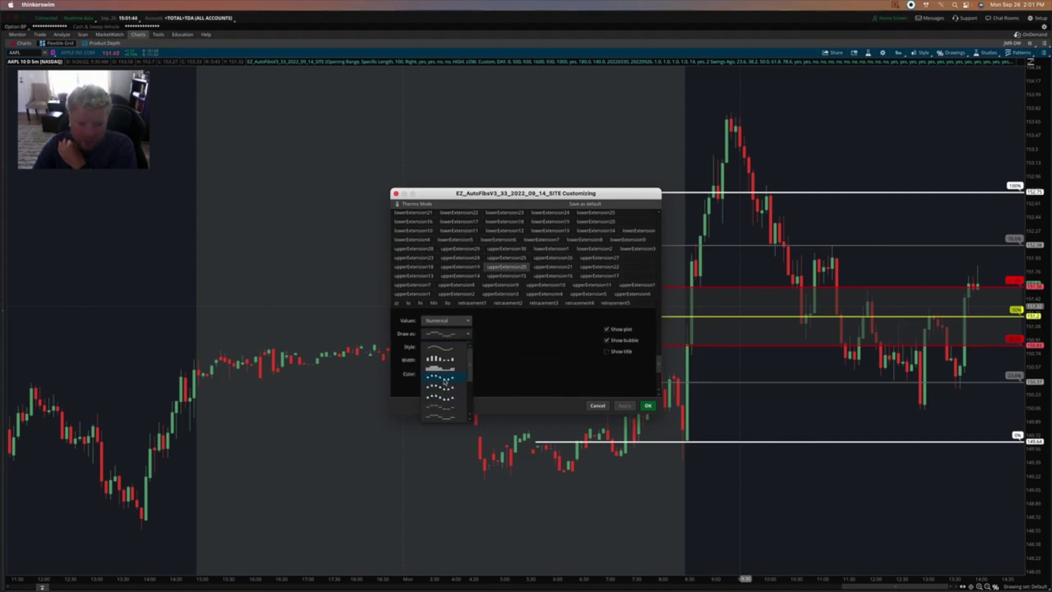
click(447, 399)
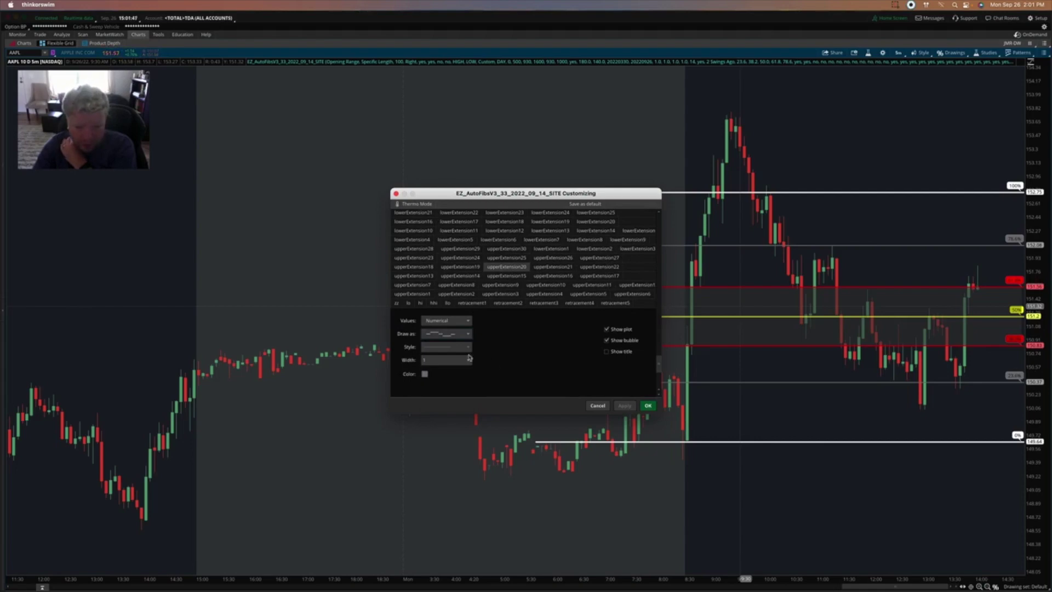
click(445, 360)
click(446, 373)
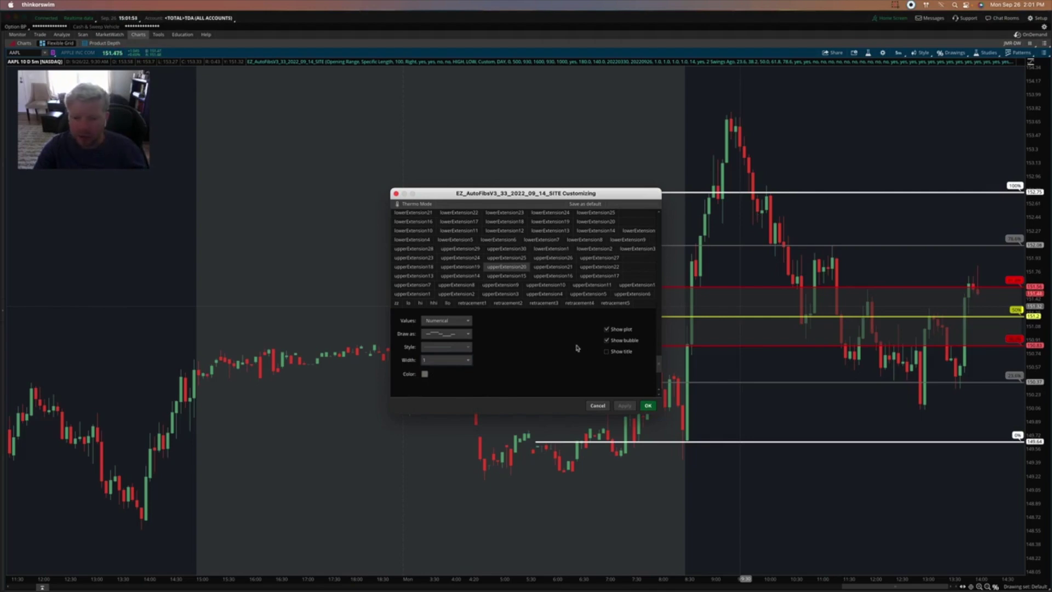
scroll(616, 353, up, 10)
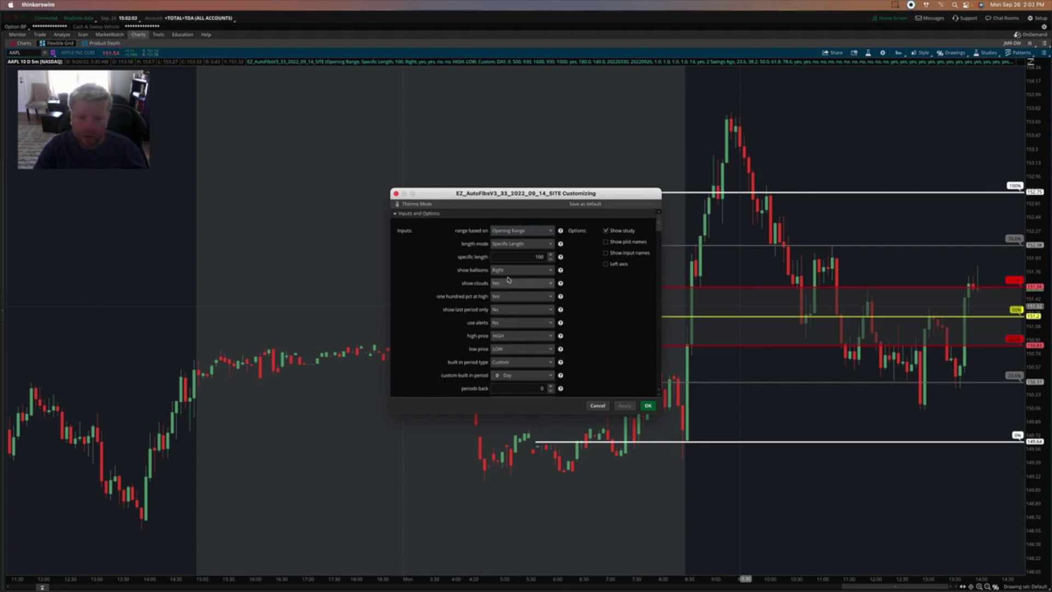
Set show upper extensions1 to Yes, apply, and close, adding levels up to 200%
scroll(602, 329, down, 3)
scroll(602, 329, down, 10)
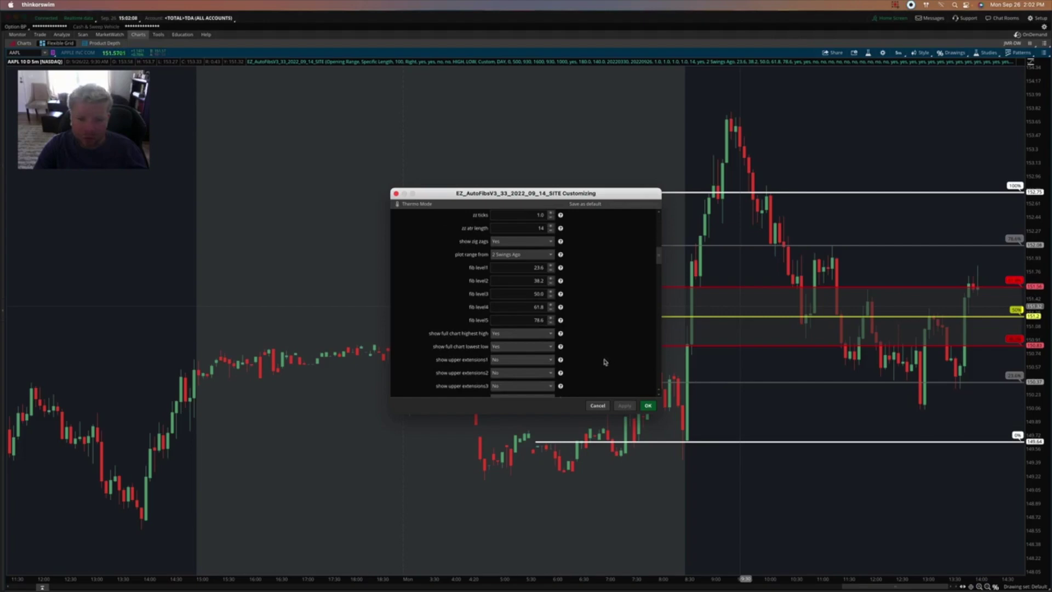
scroll(592, 358, down, 3)
click(514, 318)
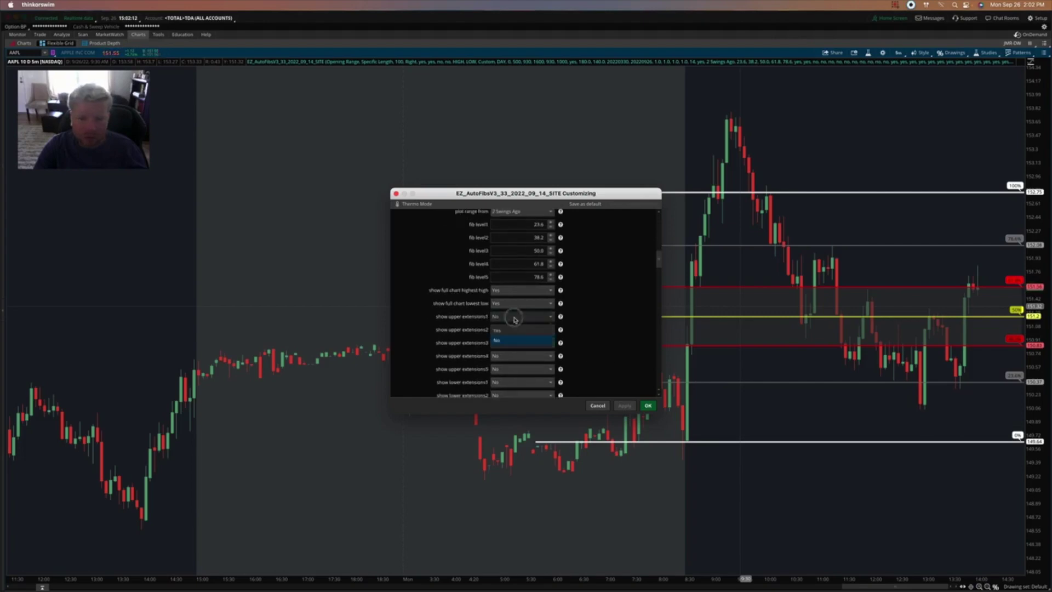
click(513, 329)
scroll(604, 318, down, 4)
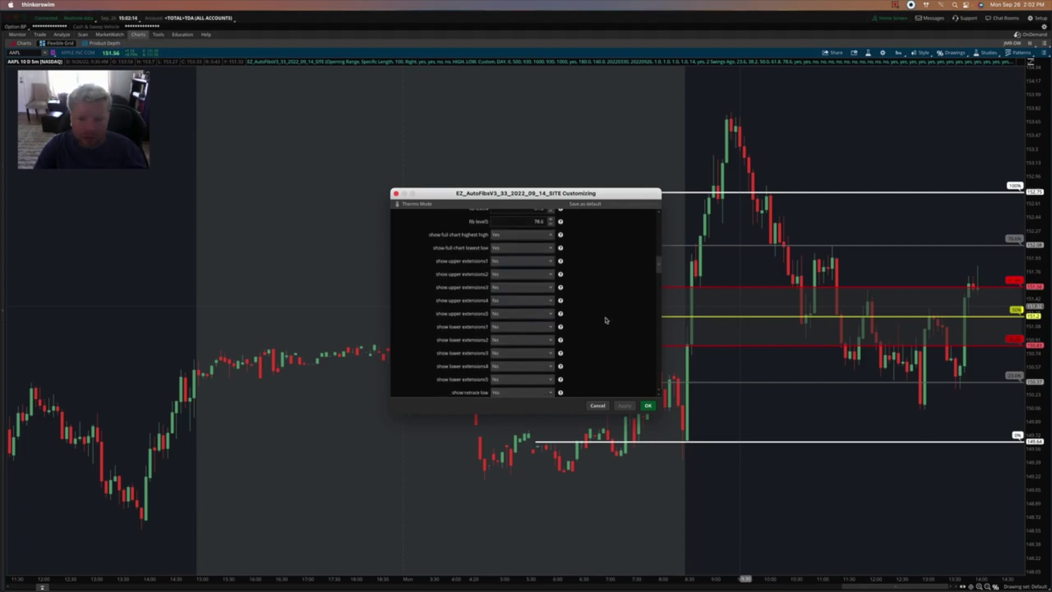
scroll(659, 265, down, 2)
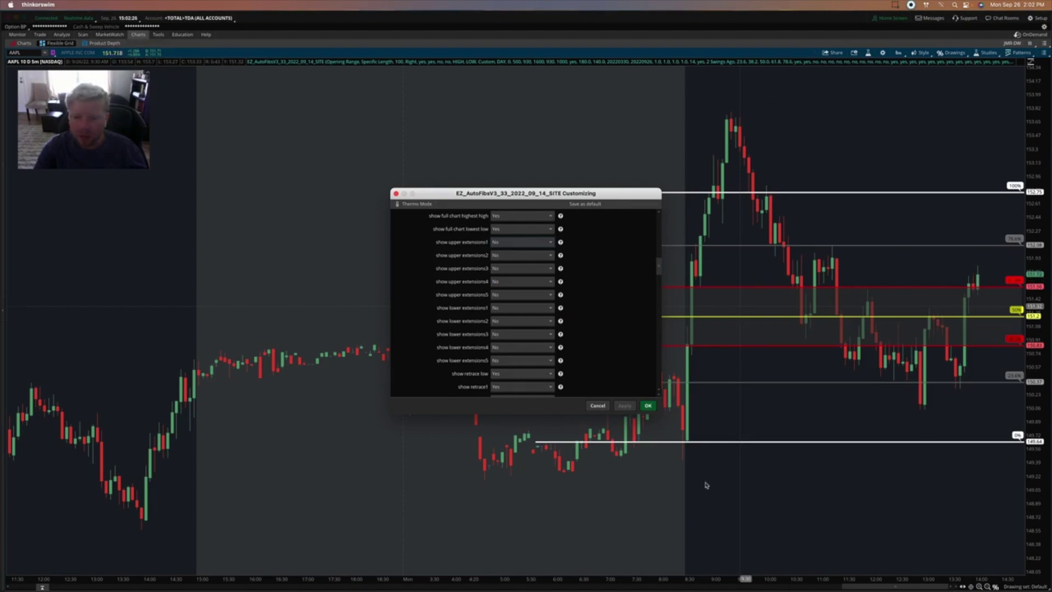
scroll(516, 246, up, 1)
click(515, 248)
click(515, 249)
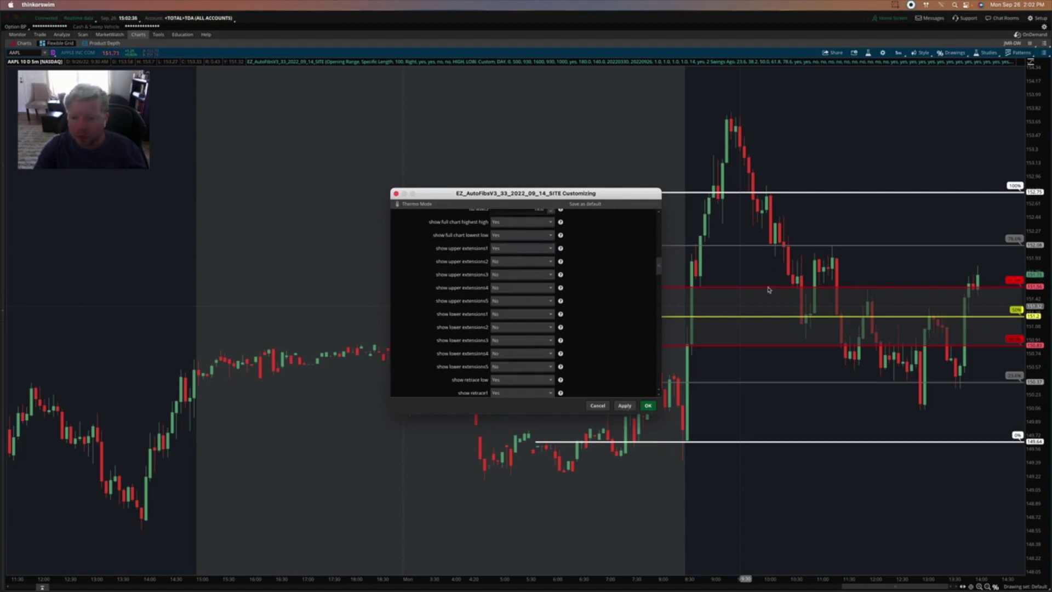
scroll(526, 294, up, 5)
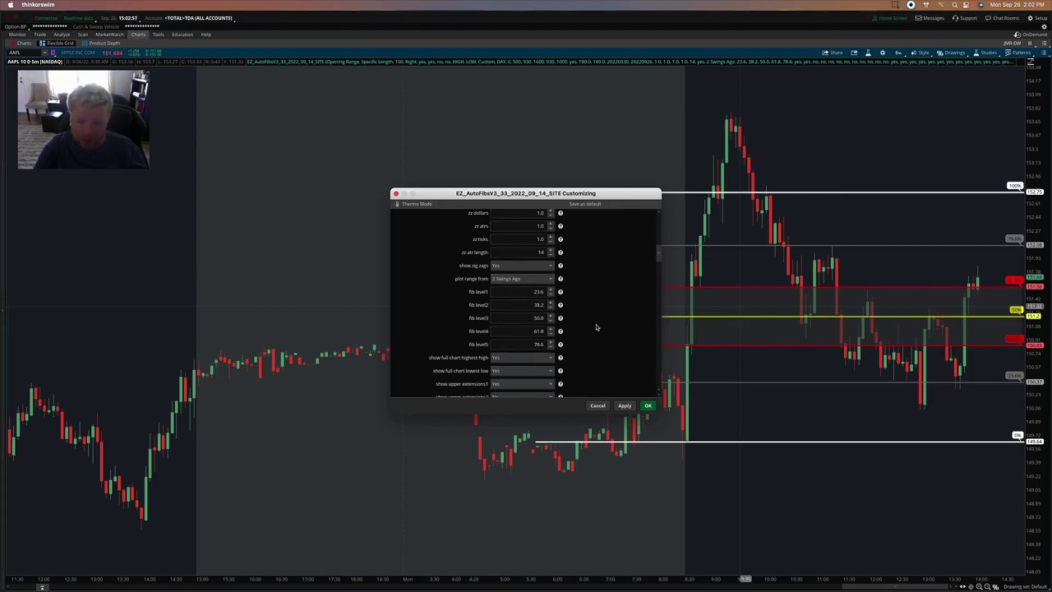
scroll(598, 329, down, 3)
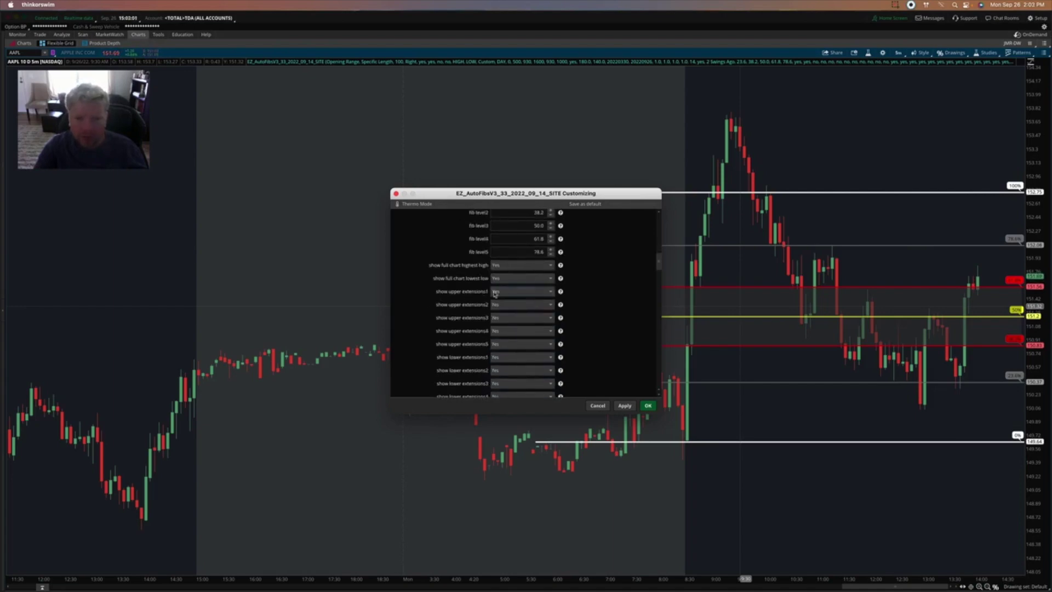
click(625, 405)
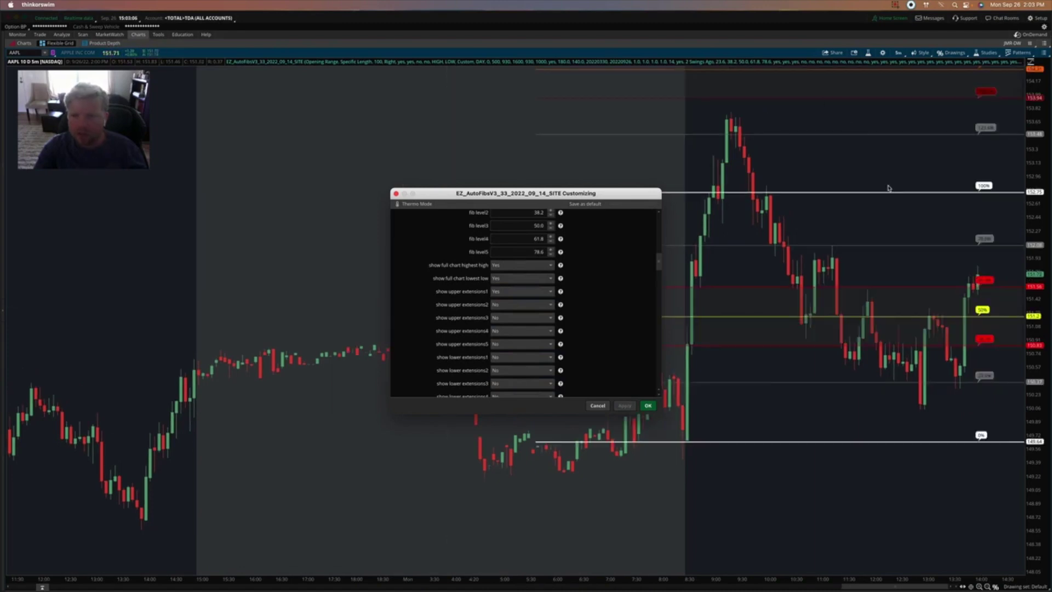
click(648, 405)
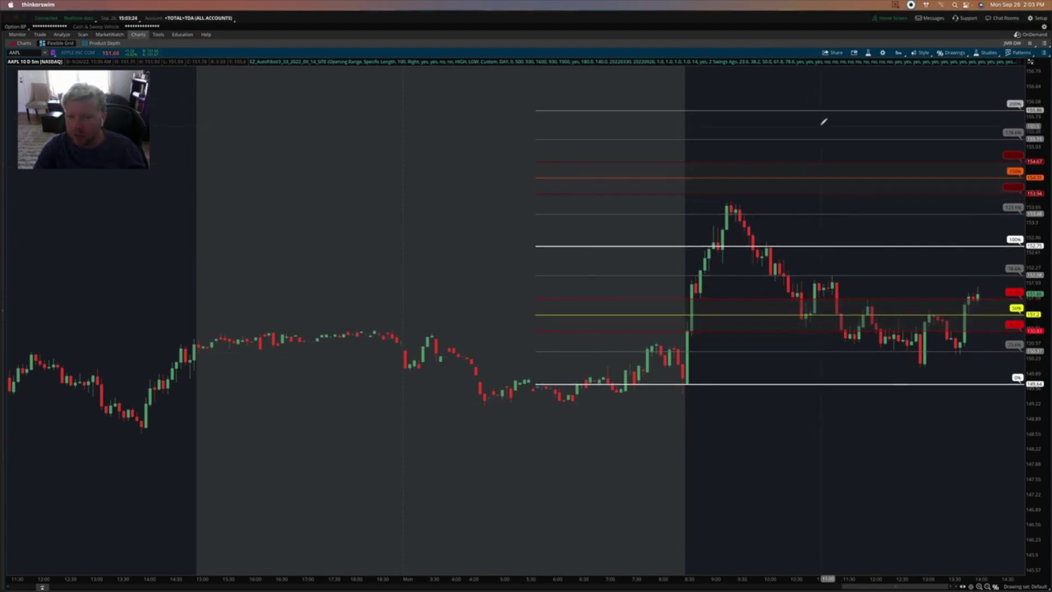
Set show upper extensions2 to Yes in the EZ_AutoFibs settings and close with OK
right_click(888, 144)
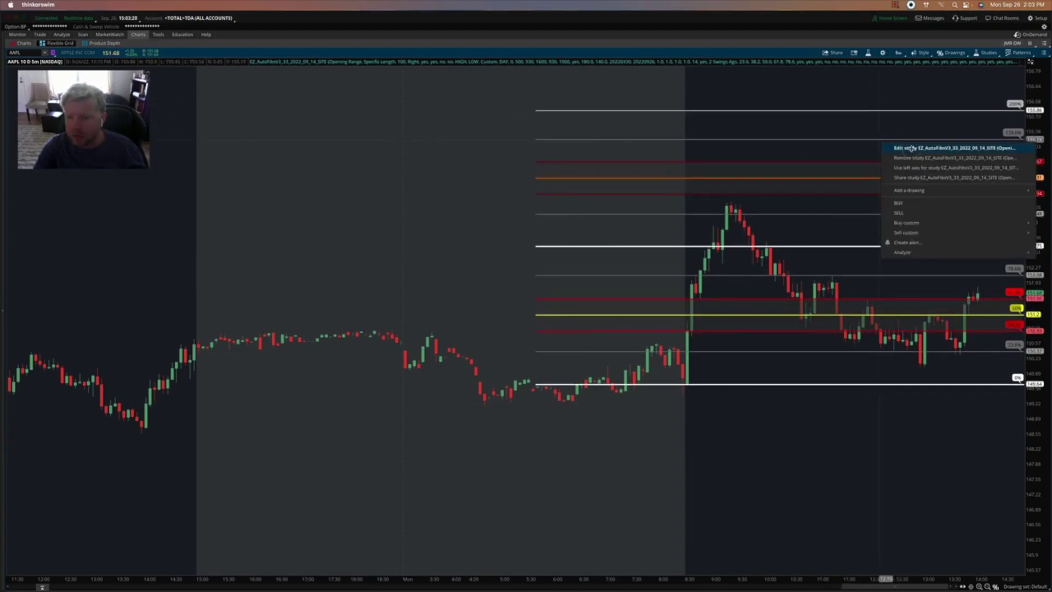
key(Return)
scroll(615, 305, down, 20)
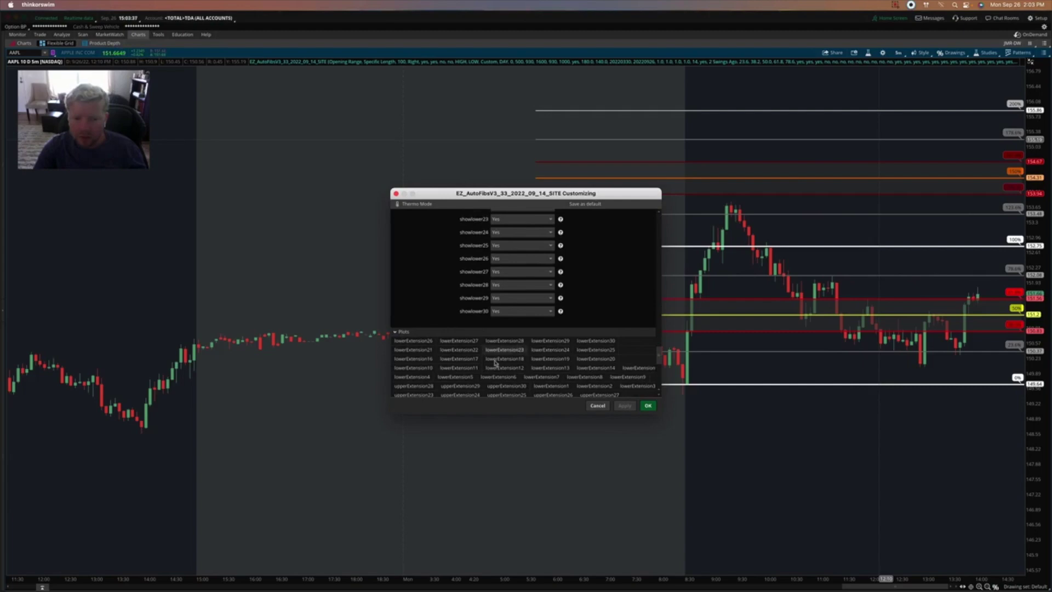
scroll(493, 373, down, 2)
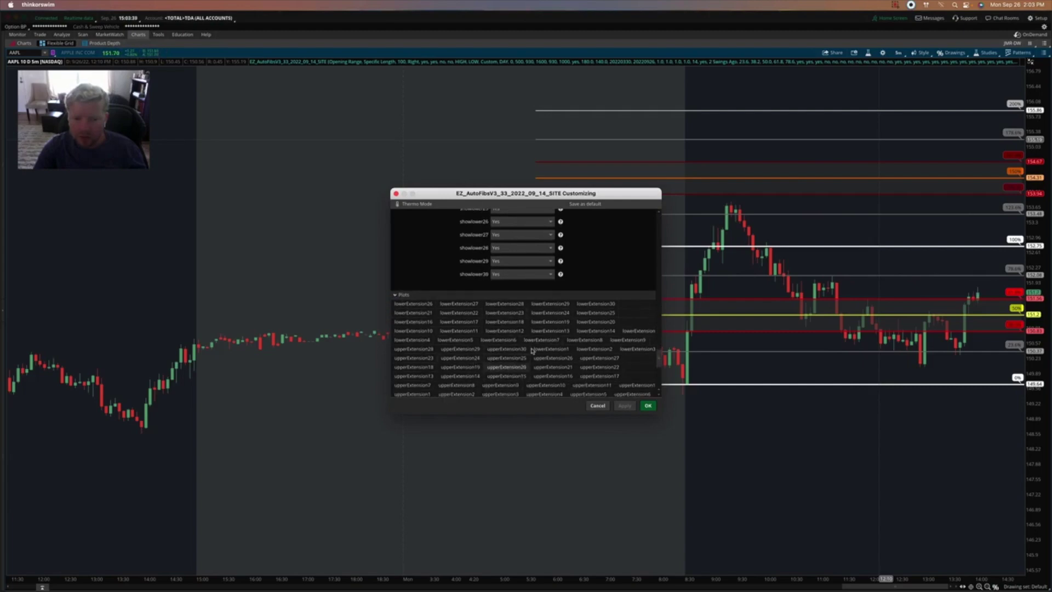
scroll(585, 295, up, 8)
scroll(586, 295, up, 10)
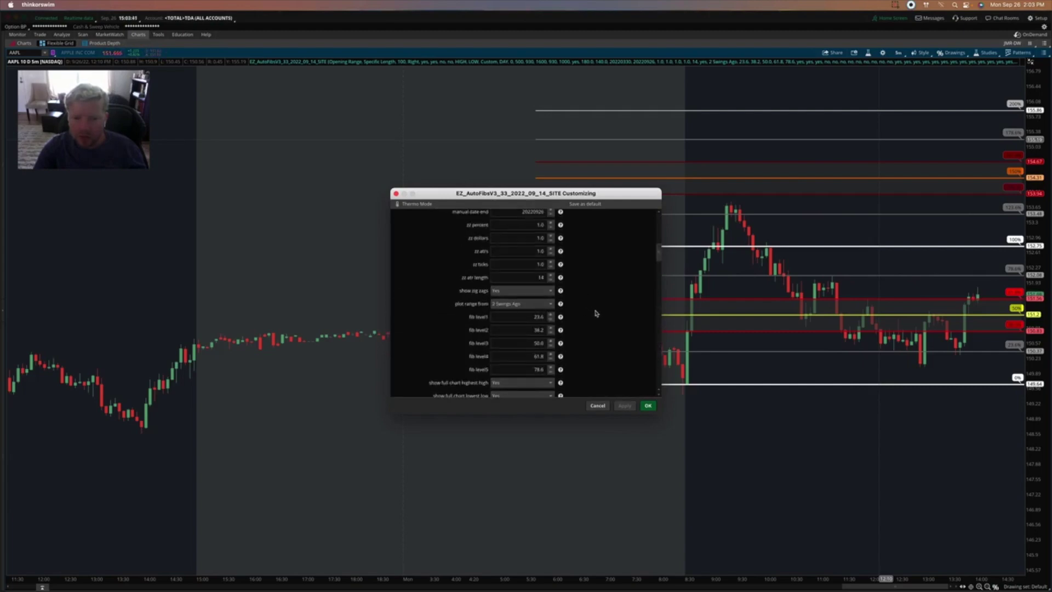
scroll(598, 322, down, 4)
click(521, 354)
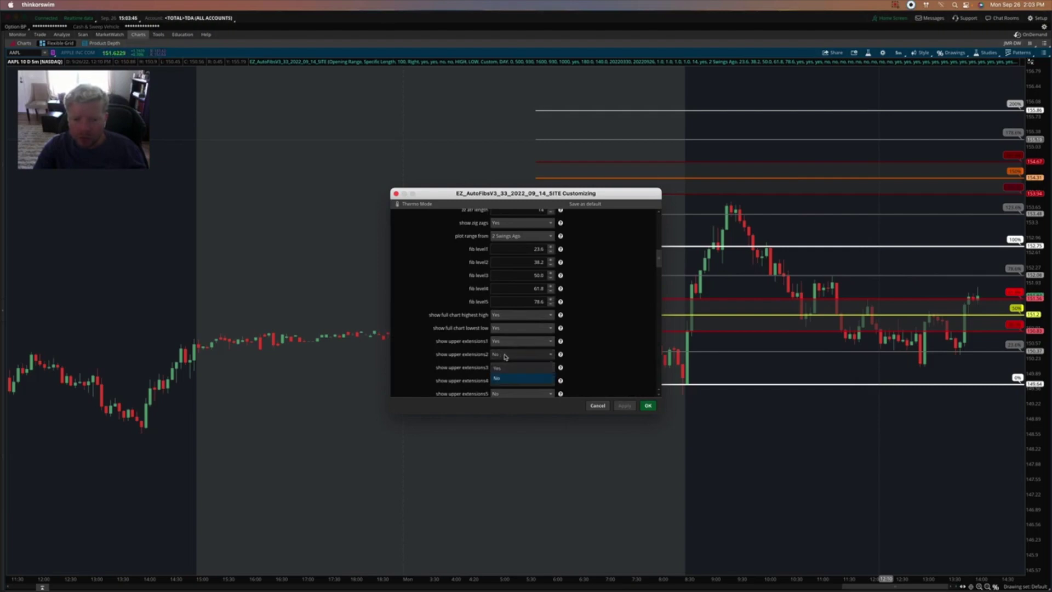
click(591, 358)
scroll(515, 362, down, 2)
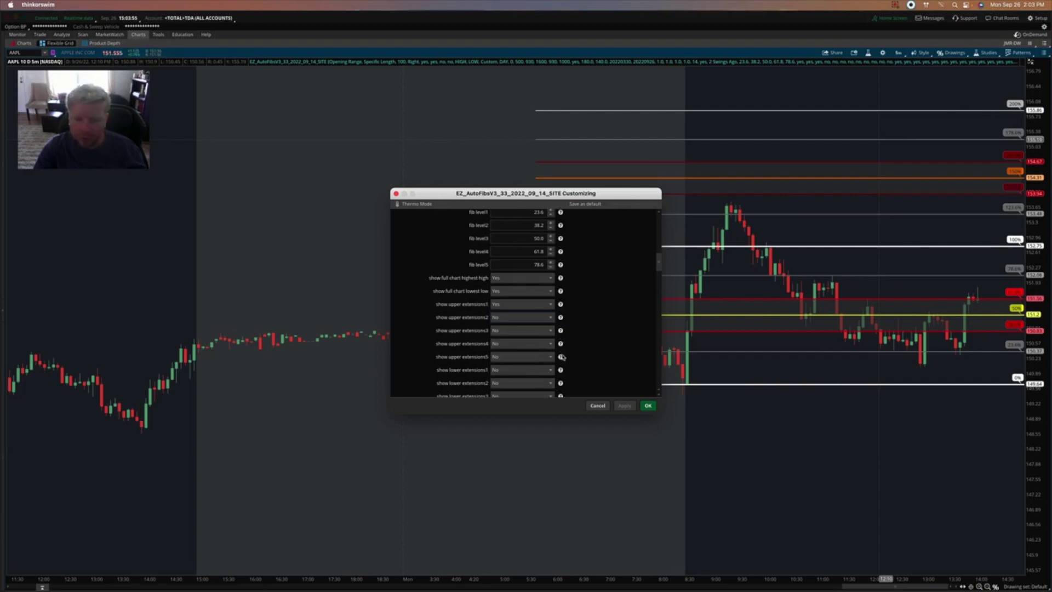
click(509, 318)
click(512, 331)
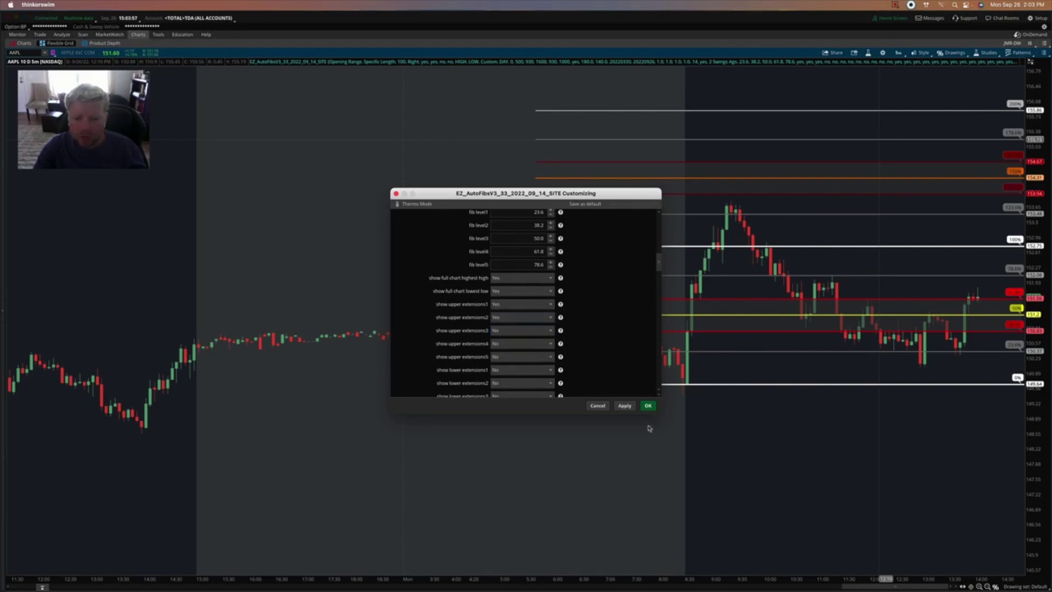
click(648, 406)
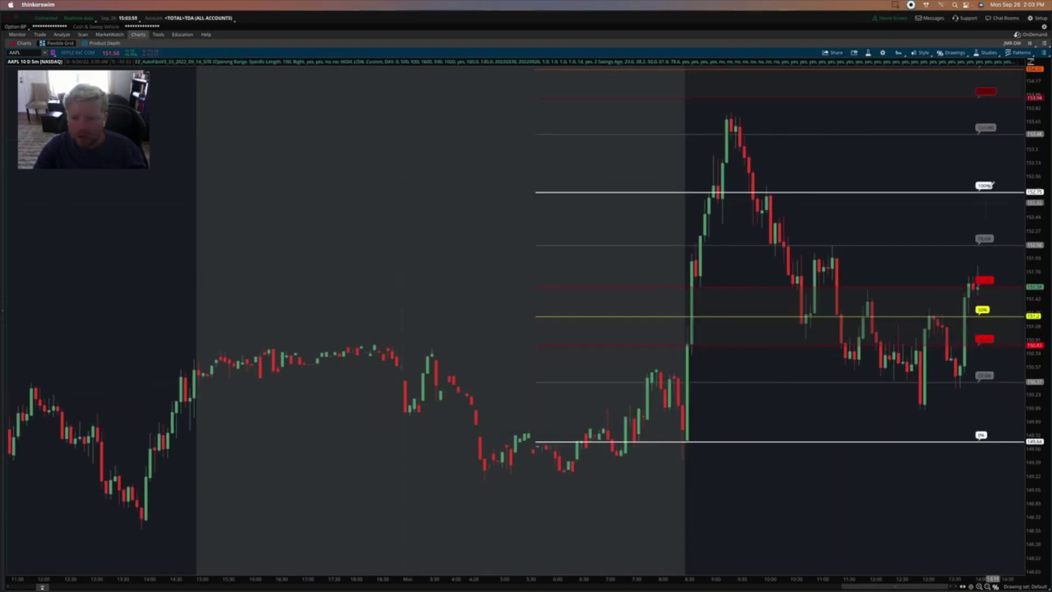
Compress the price axis, then set show lower extensions1 to Yes and apply
drag(1028, 145, 1028, 169)
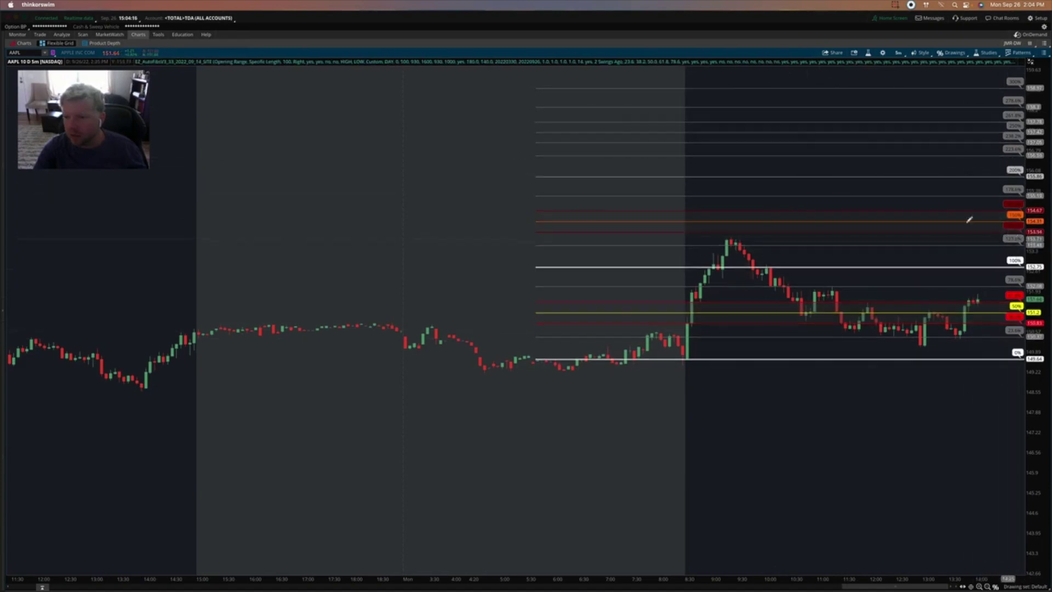
right_click(945, 159)
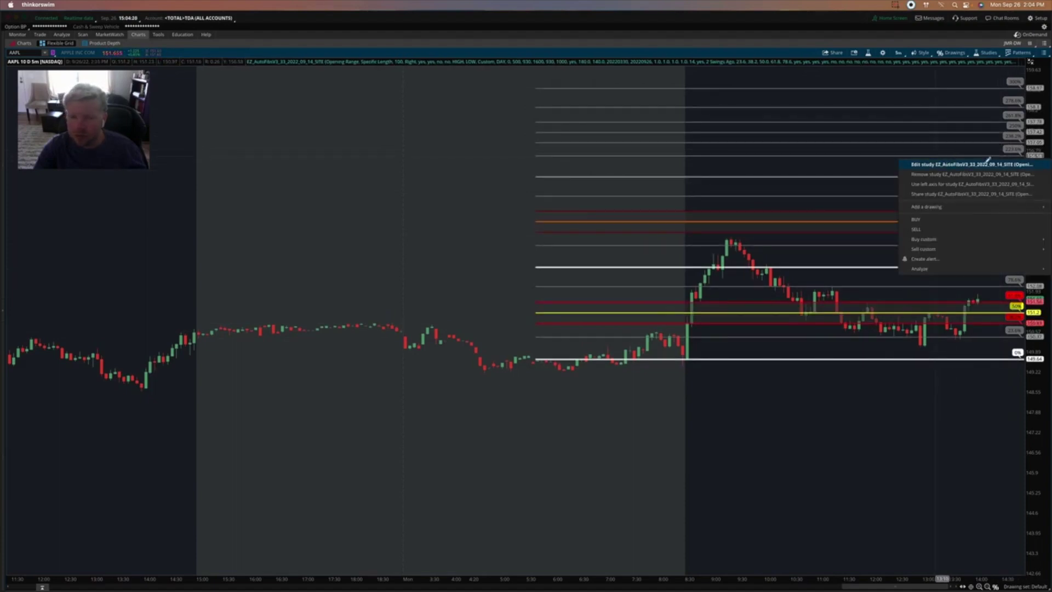
click(948, 163)
scroll(583, 302, down, 5)
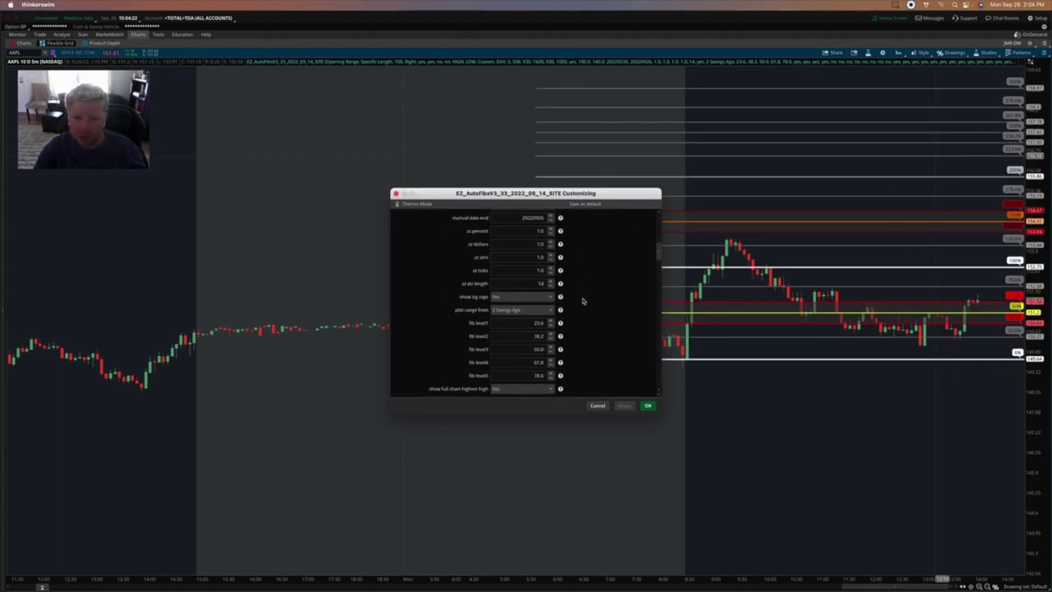
scroll(589, 303, down, 5)
scroll(592, 305, up, 2)
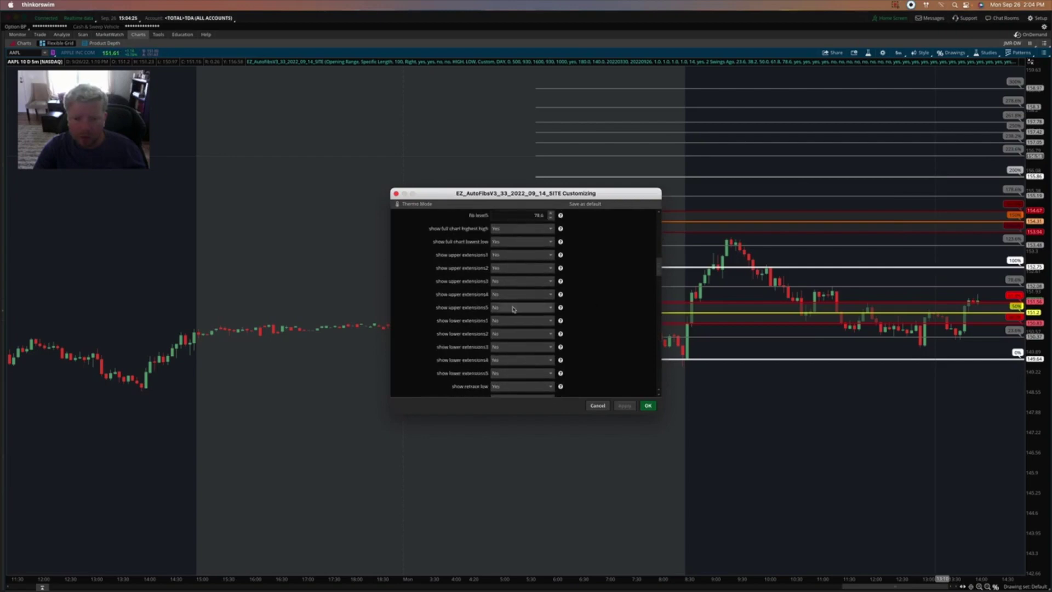
click(504, 321)
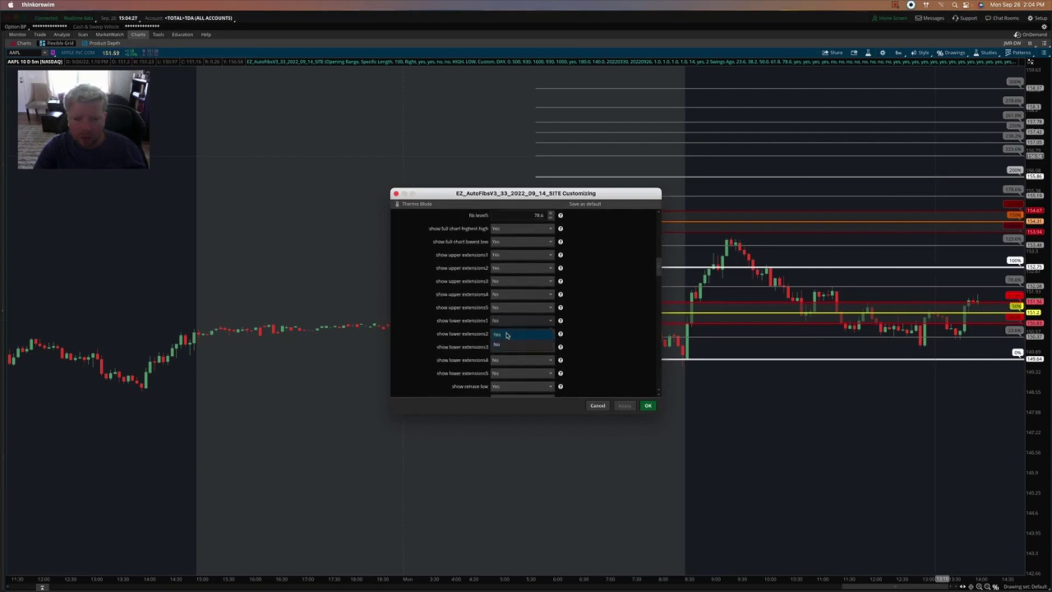
click(507, 335)
click(624, 405)
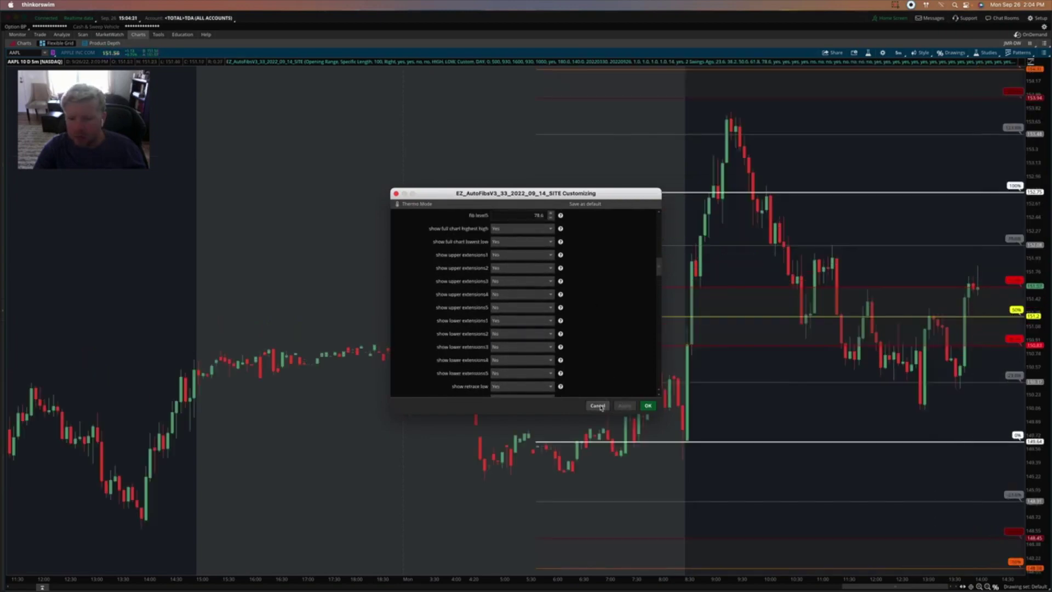
click(648, 406)
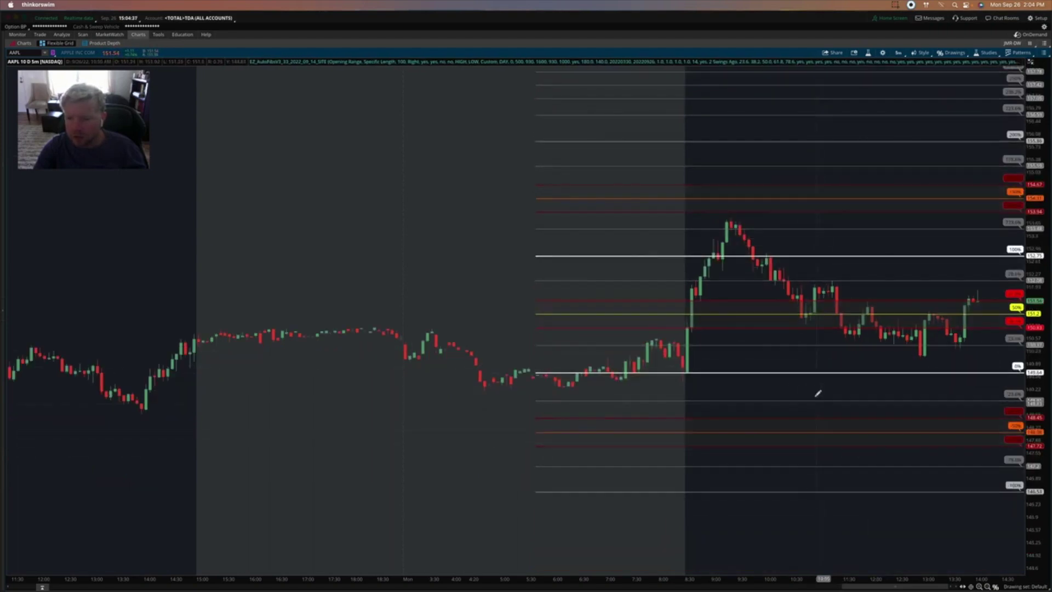
Open the EZ_AutoFibs settings from the 0% line and scroll through its inputs
right_click(806, 367)
click(809, 374)
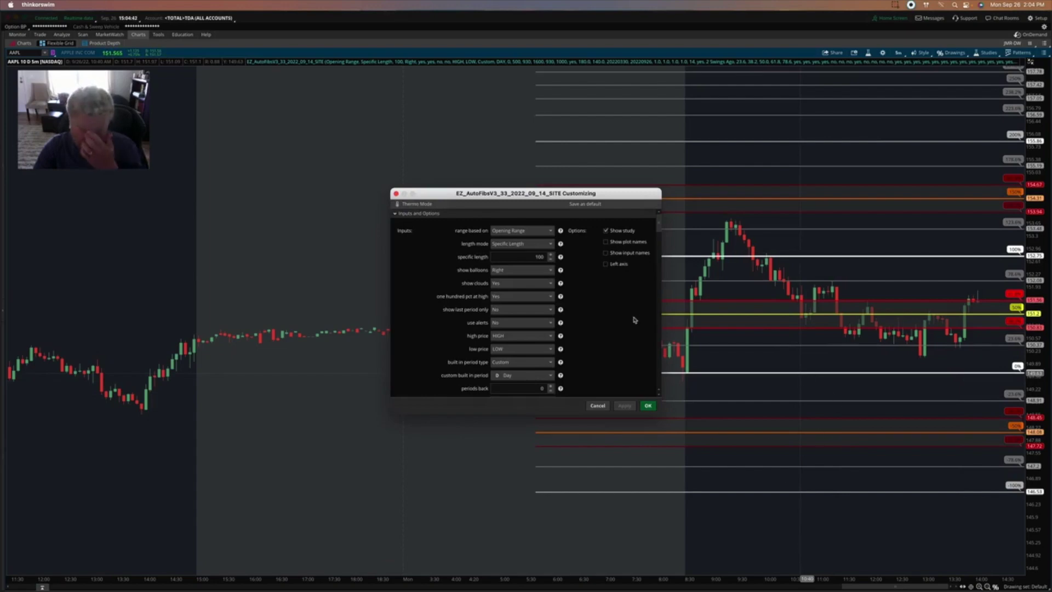
drag(657, 223, 660, 274)
scroll(515, 236, down, 3)
drag(658, 280, 658, 294)
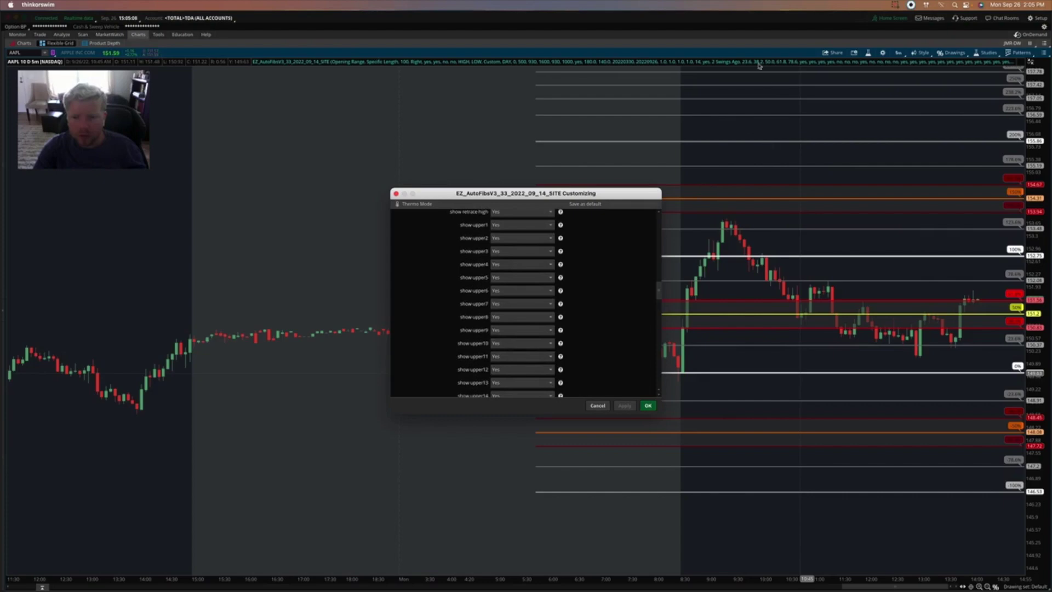
drag(659, 294, 660, 381)
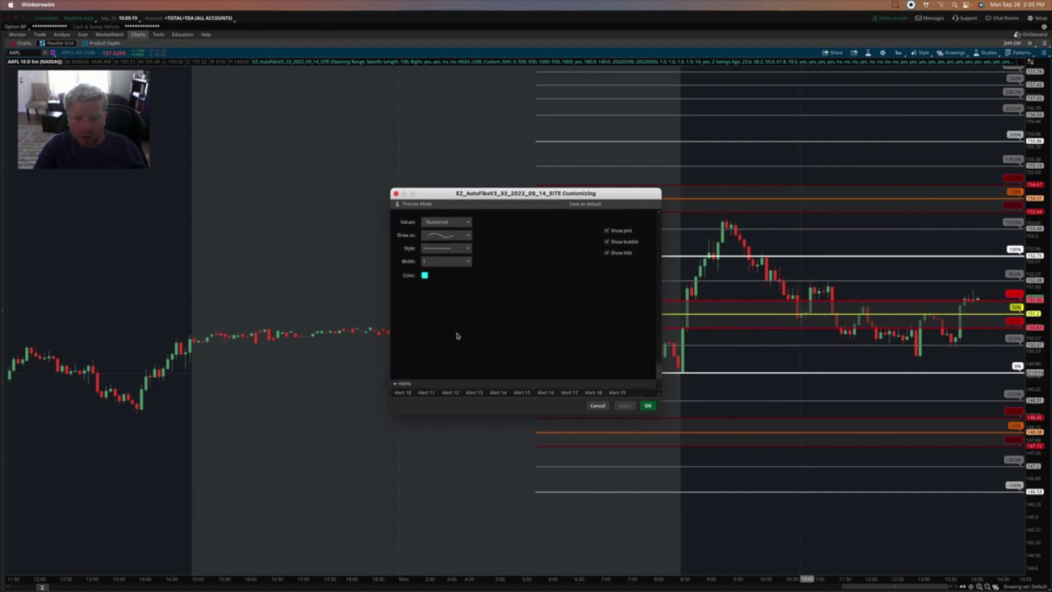
scroll(461, 335, down, 3)
Review the lower extension 5 and 6 alerts, then expand Globals to check the Cloud color
click(546, 314)
click(570, 314)
click(593, 314)
click(617, 315)
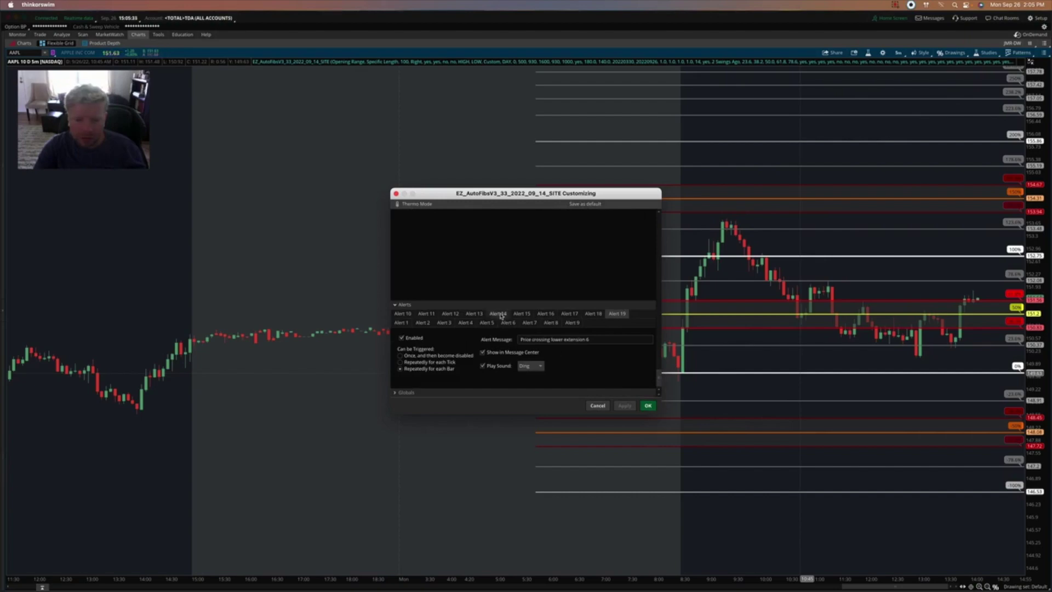
click(404, 304)
click(403, 393)
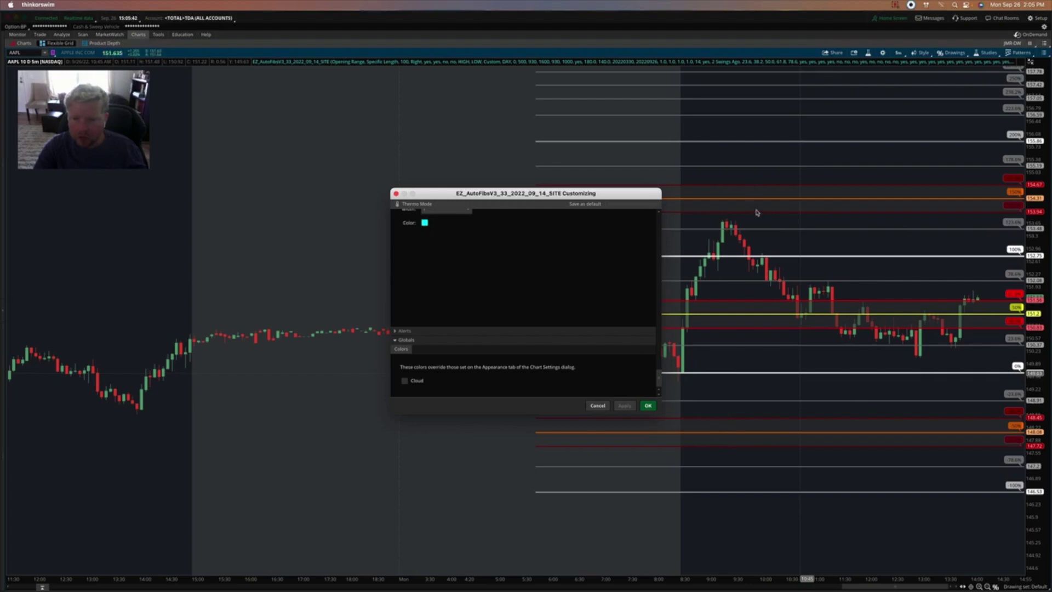
click(404, 382)
scroll(520, 353, up, 15)
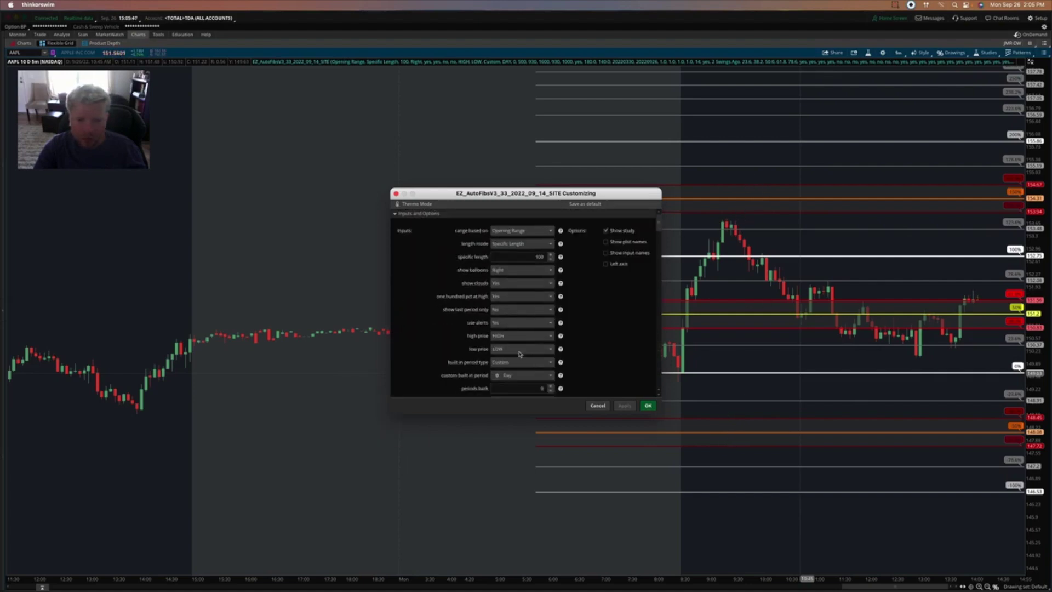
Keep show clouds at Yes and toggle one hundred pct at high to No, then back to Yes, applying each time
click(514, 284)
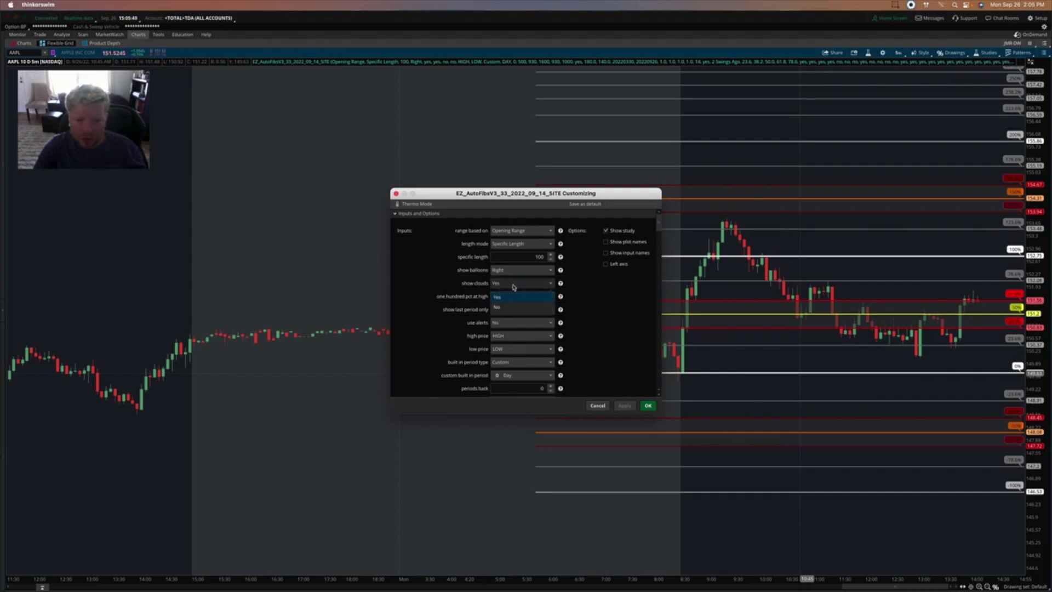
click(504, 298)
click(505, 298)
click(516, 321)
click(624, 405)
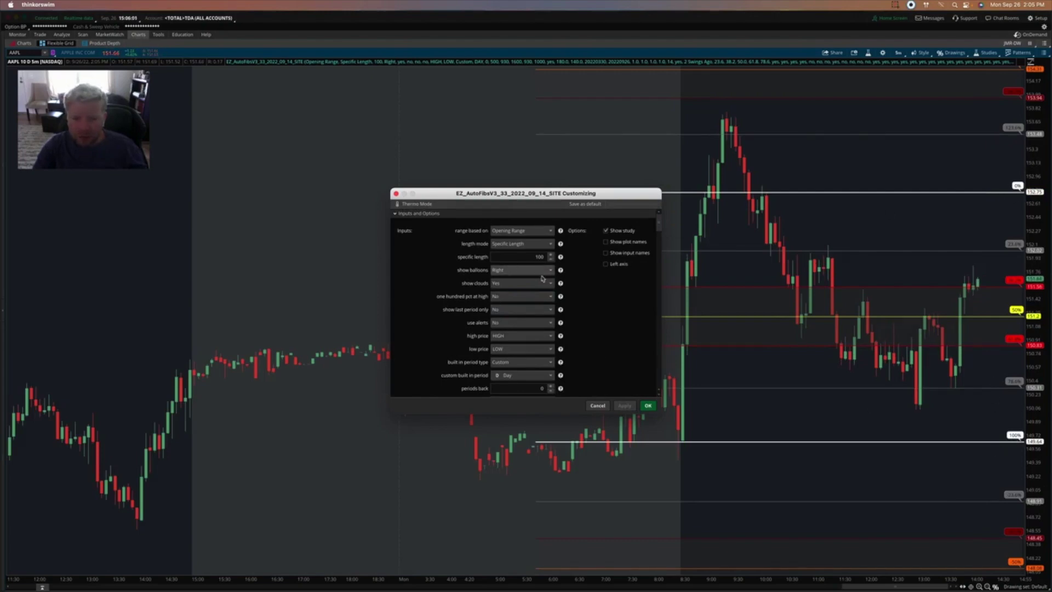
click(499, 297)
click(511, 311)
click(622, 406)
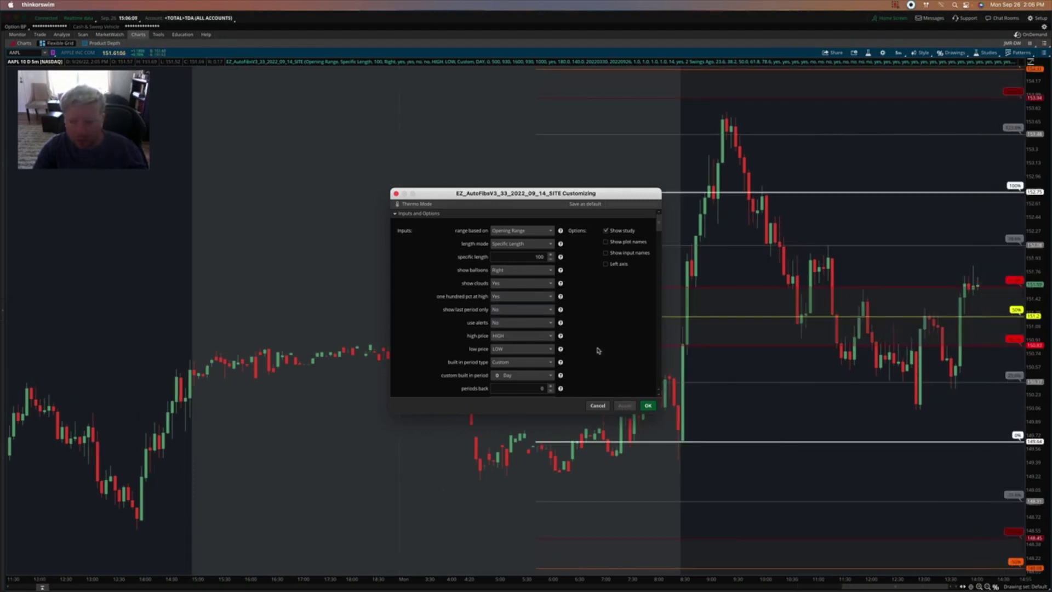
Set length mode to Repeating Period and show last period only to Yes, then apply
click(509, 232)
click(508, 245)
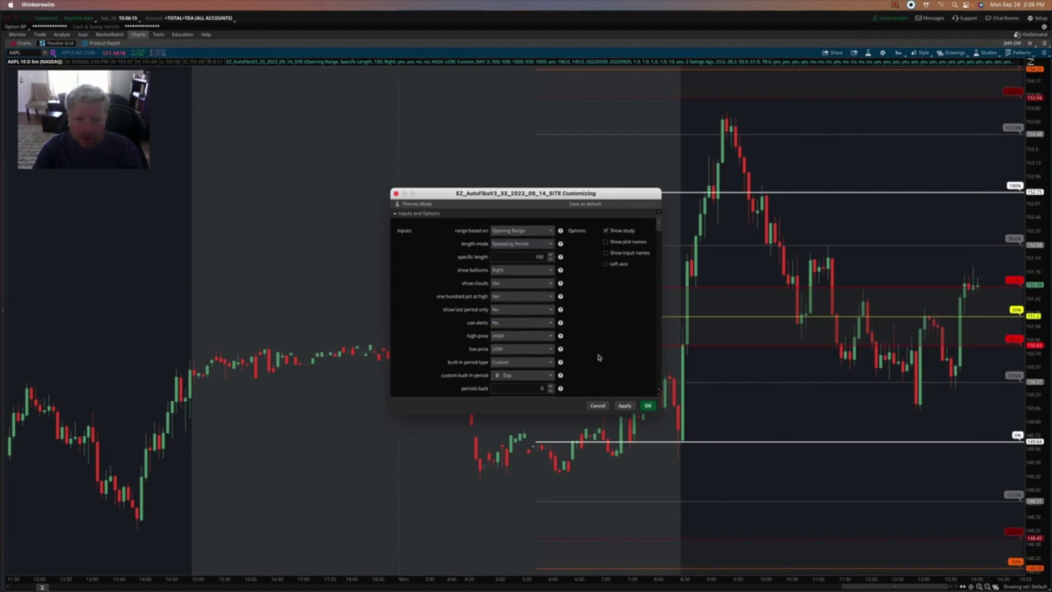
click(508, 310)
click(508, 323)
click(625, 405)
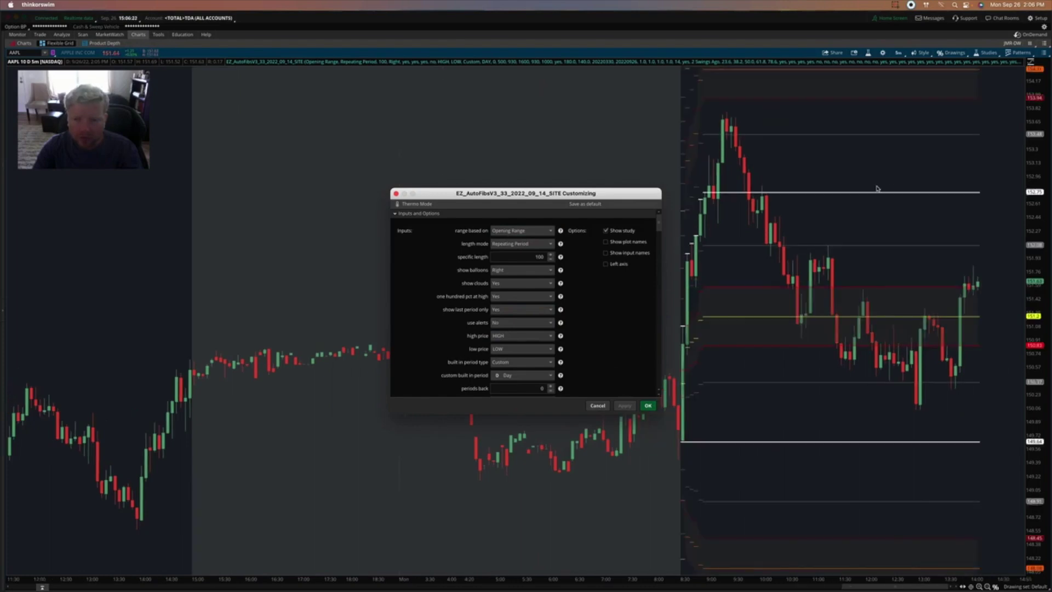
Base the range on Built In Period, set show last period only back to No, and close the settings
click(523, 235)
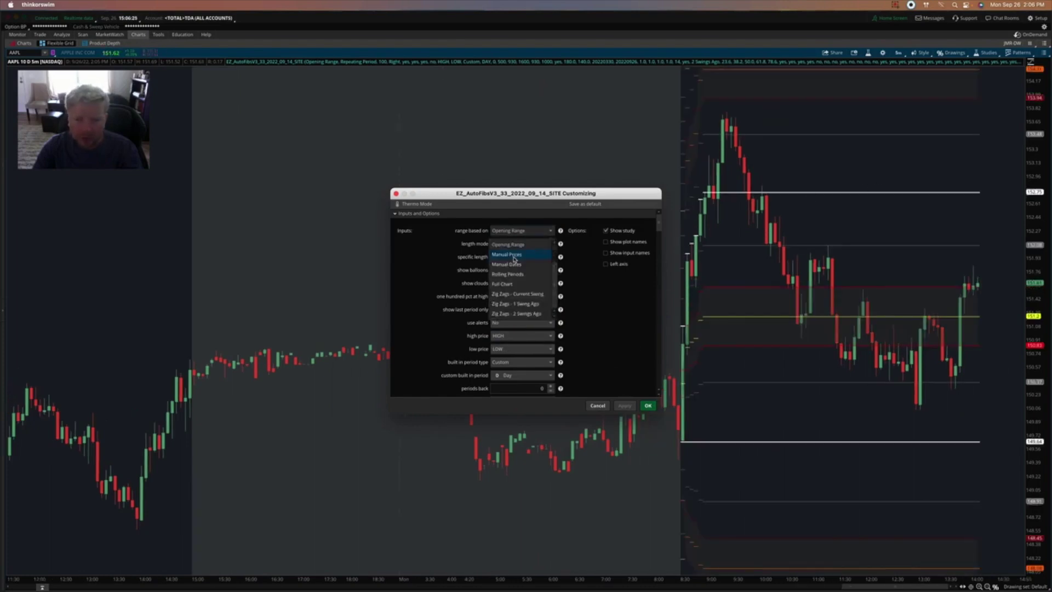
click(514, 242)
click(624, 406)
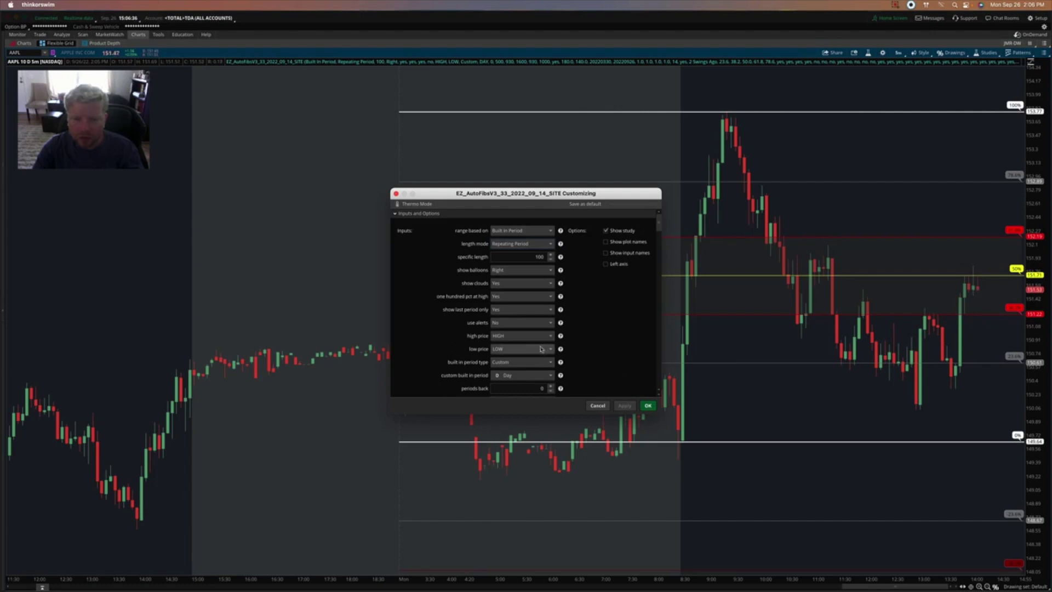
click(520, 322)
click(520, 336)
click(625, 405)
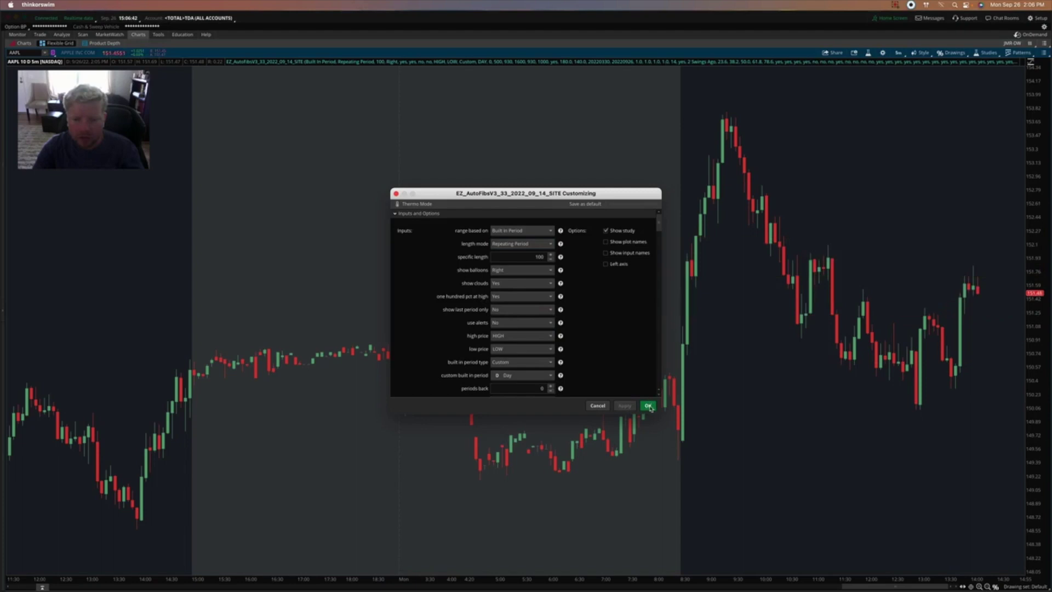
click(649, 406)
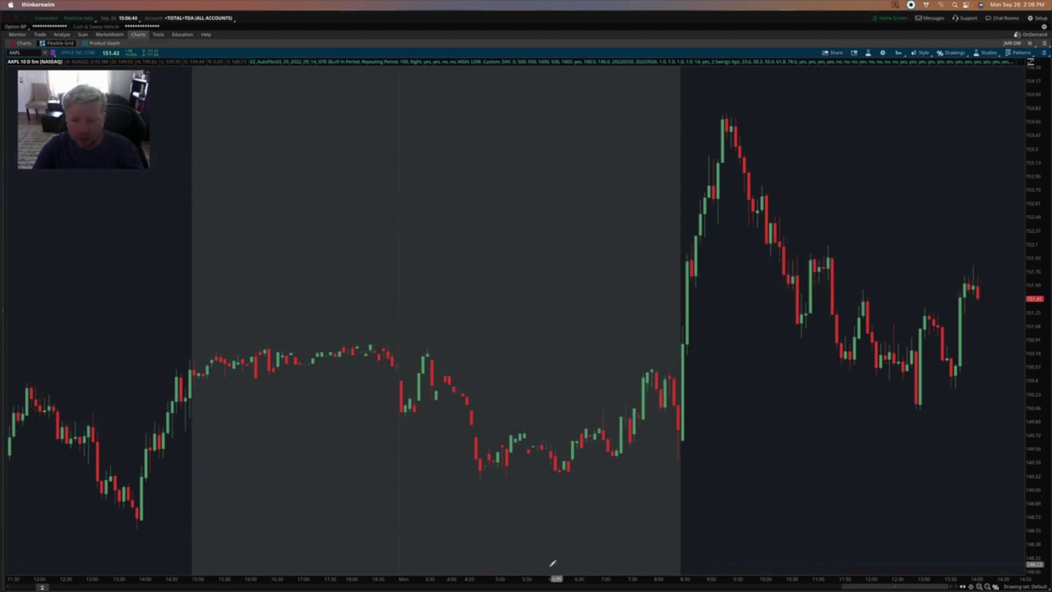
Compress the RIOT chart's time axis and open the AutoFibs study settings from the fib line
drag(550, 582, 894, 559)
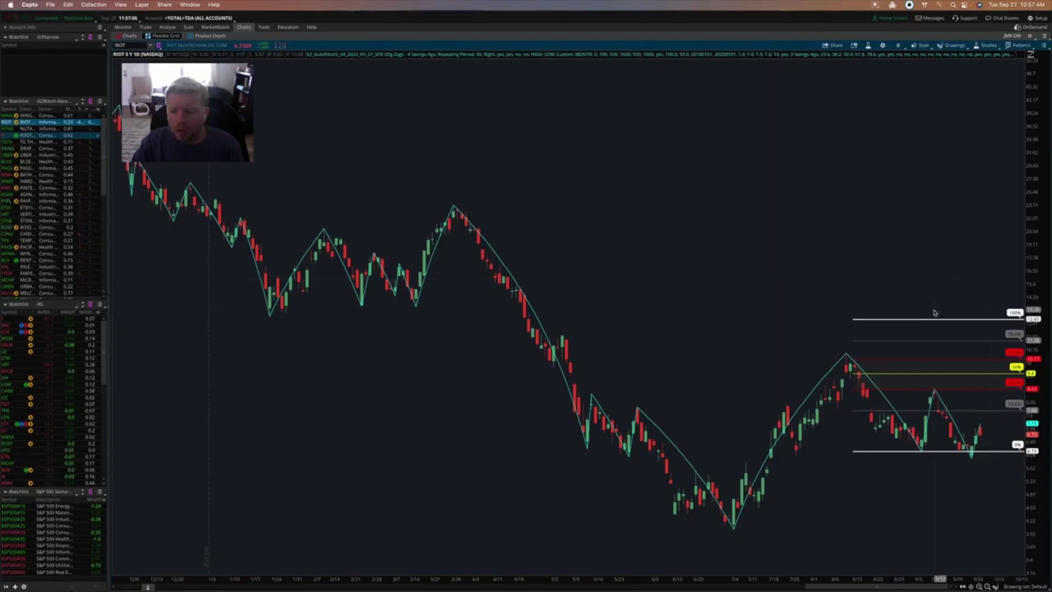
right_click(919, 323)
click(956, 328)
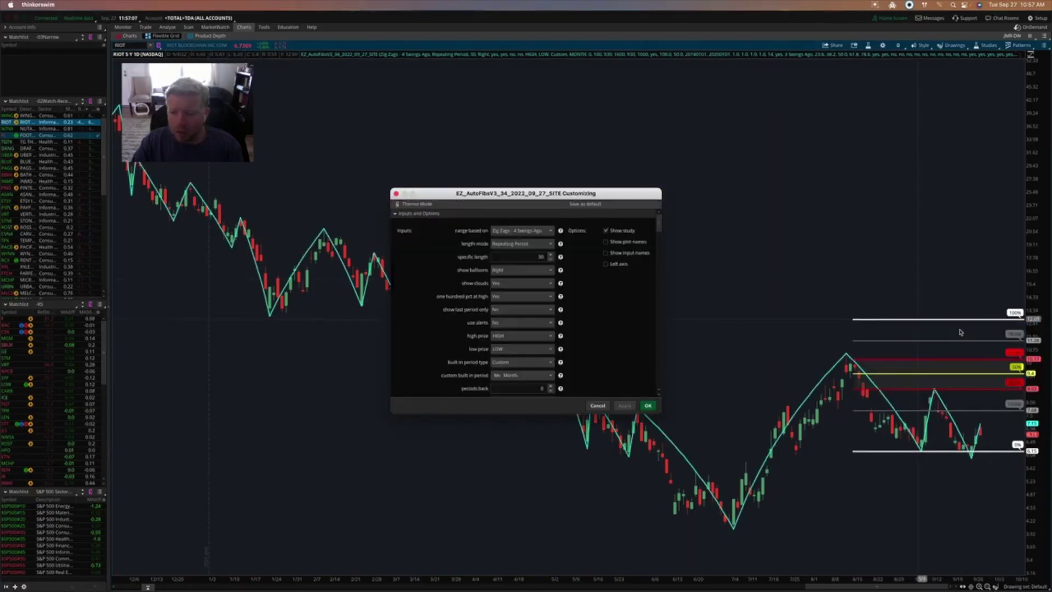
Move the Customizing dialog left and confirm range based on stays Zig Zags - 4 Swings Ago
drag(501, 196, 669, 108)
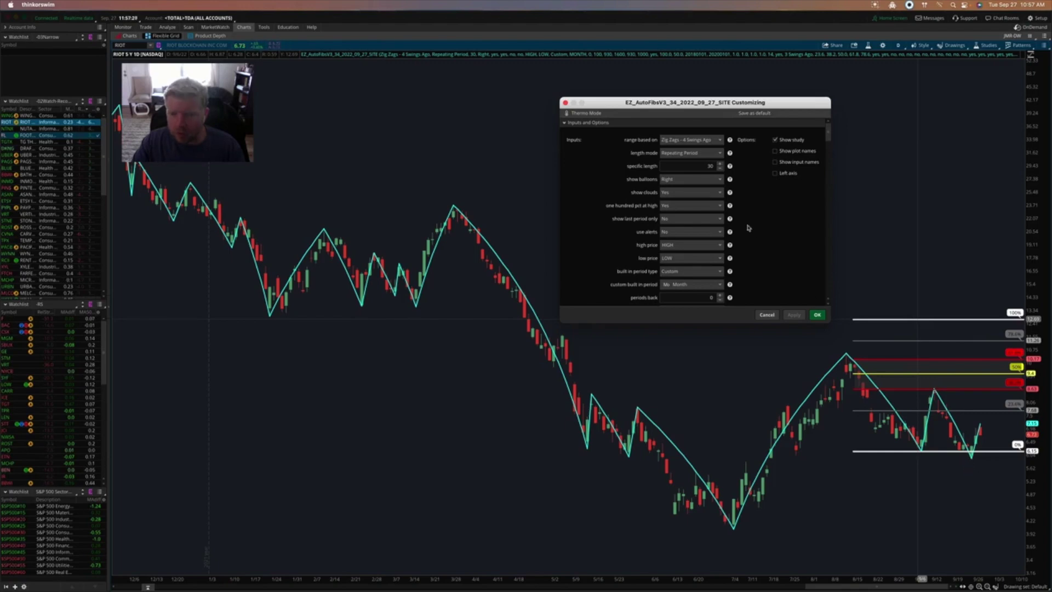
drag(696, 102, 338, 204)
click(339, 242)
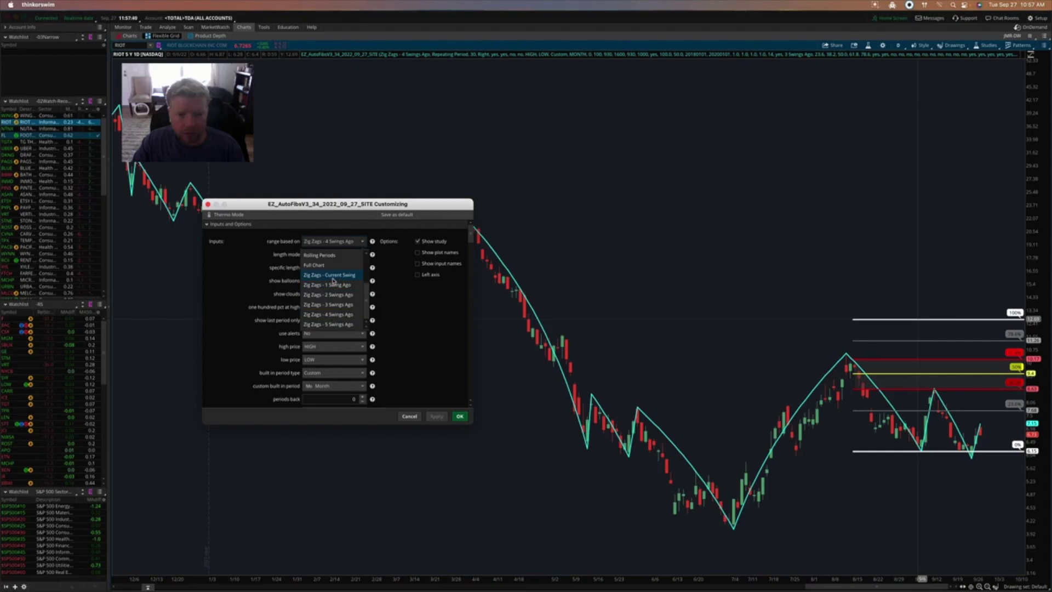
click(340, 314)
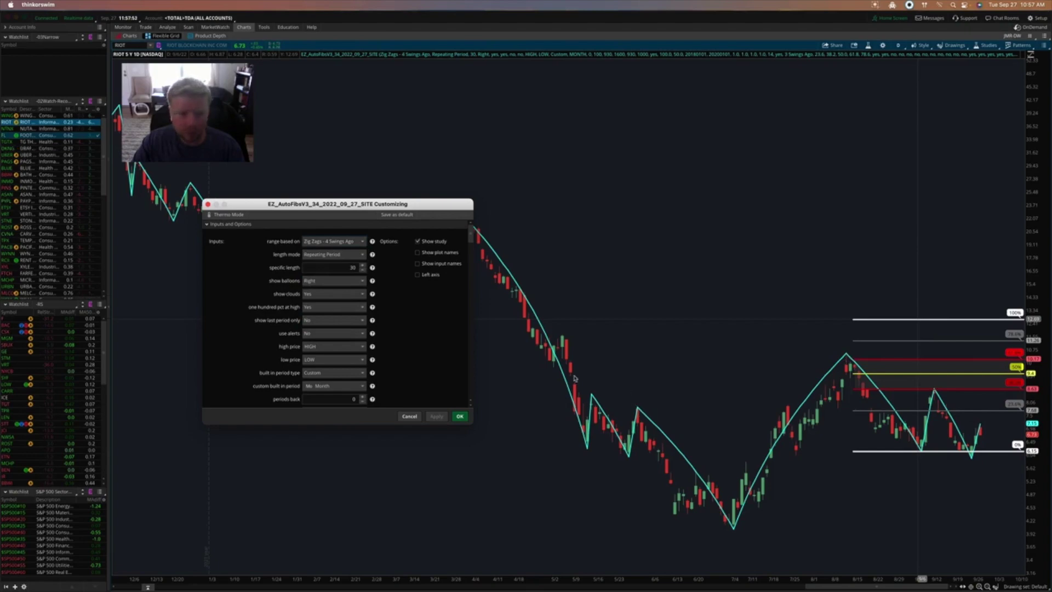
Review the plot range from choices, leaving it at 3 Swings Ago
scroll(417, 300, down, 5)
scroll(415, 302, down, 5)
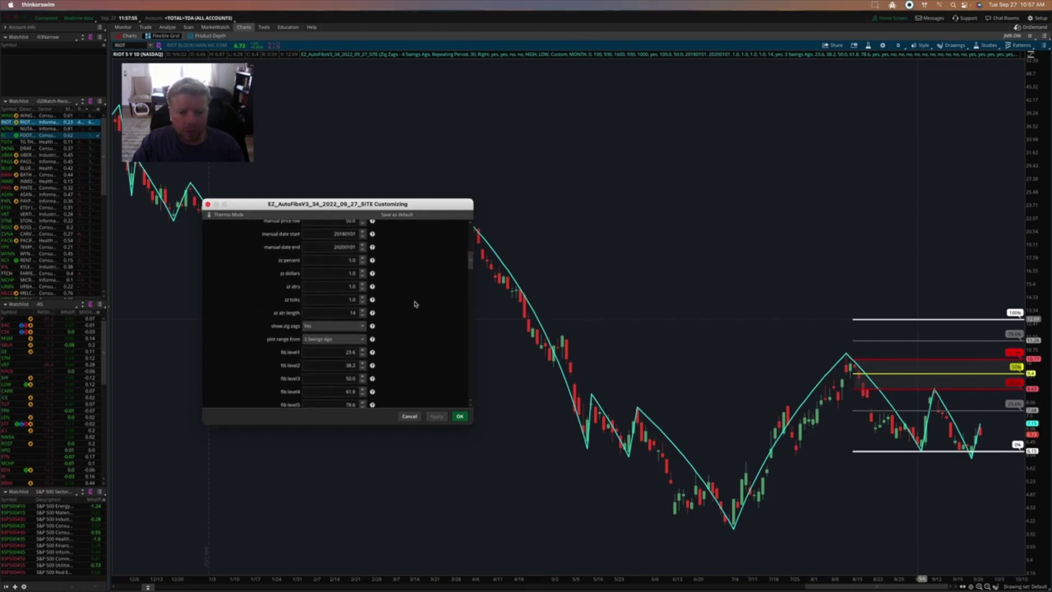
click(335, 341)
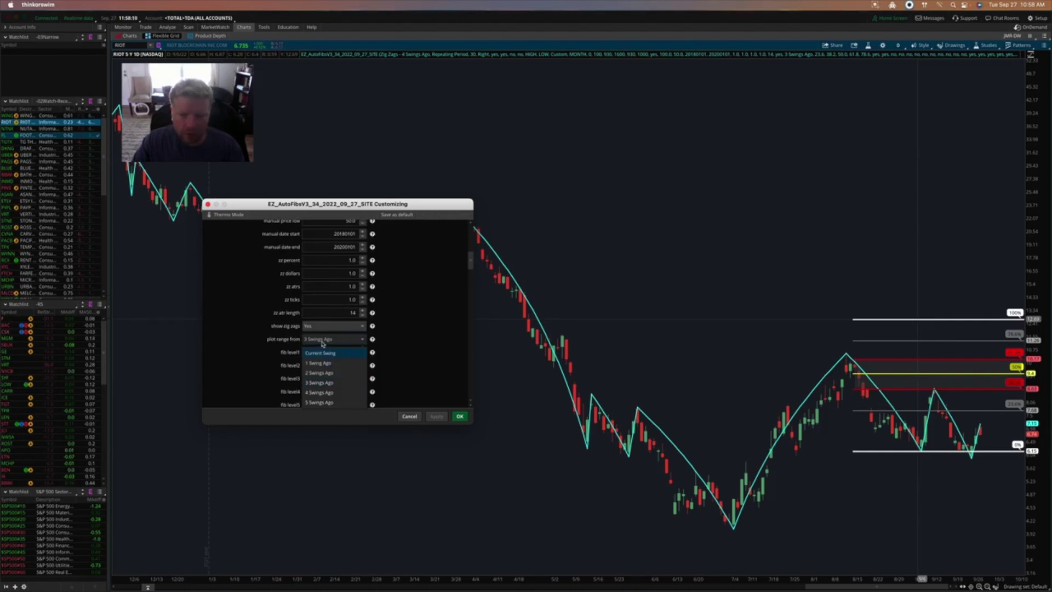
click(321, 353)
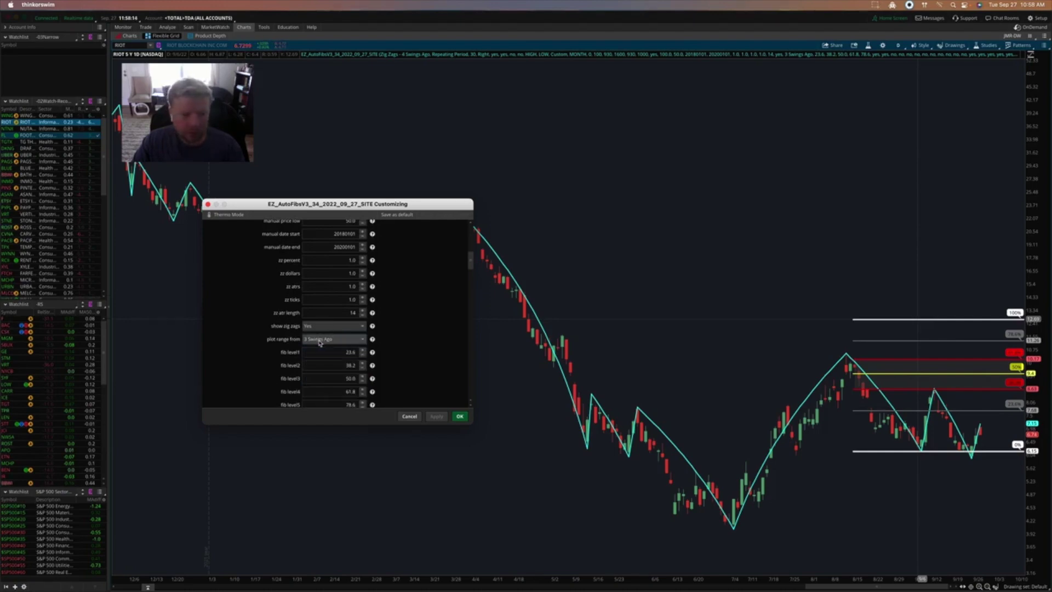
scroll(406, 344, up, 10)
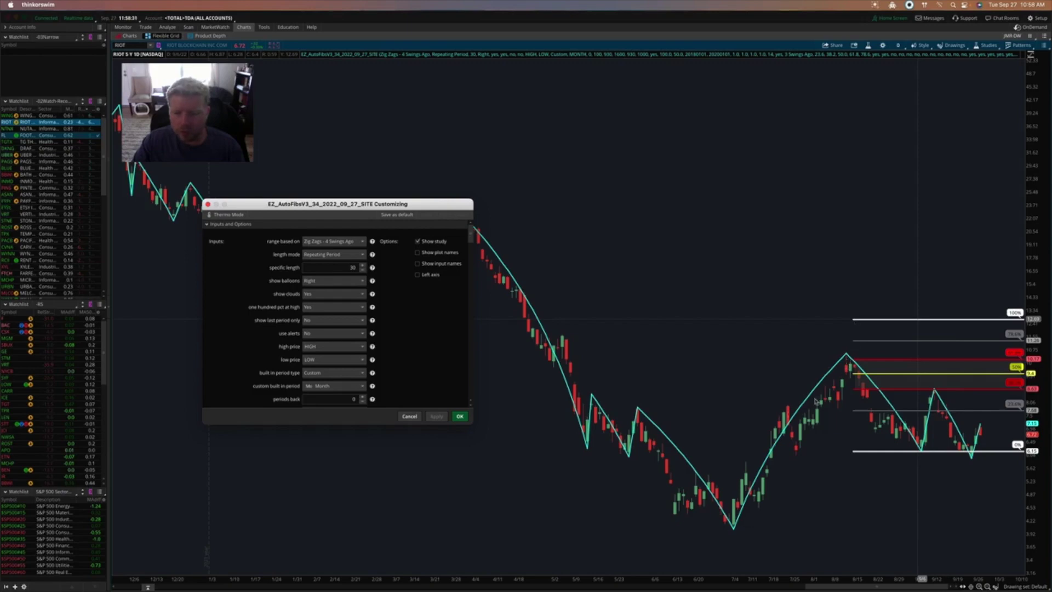
scroll(413, 317, down, 10)
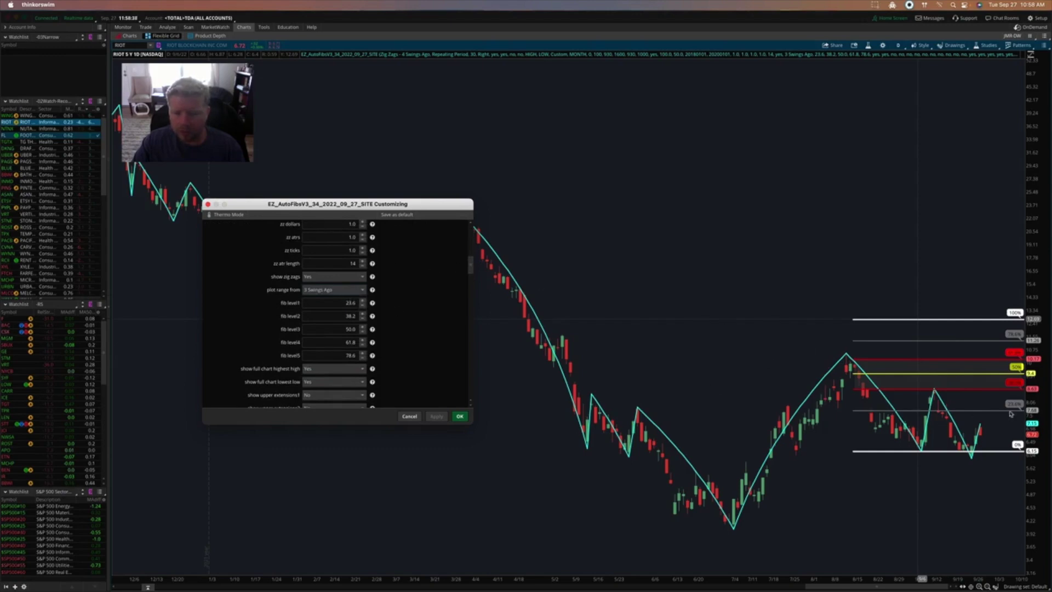
click(322, 291)
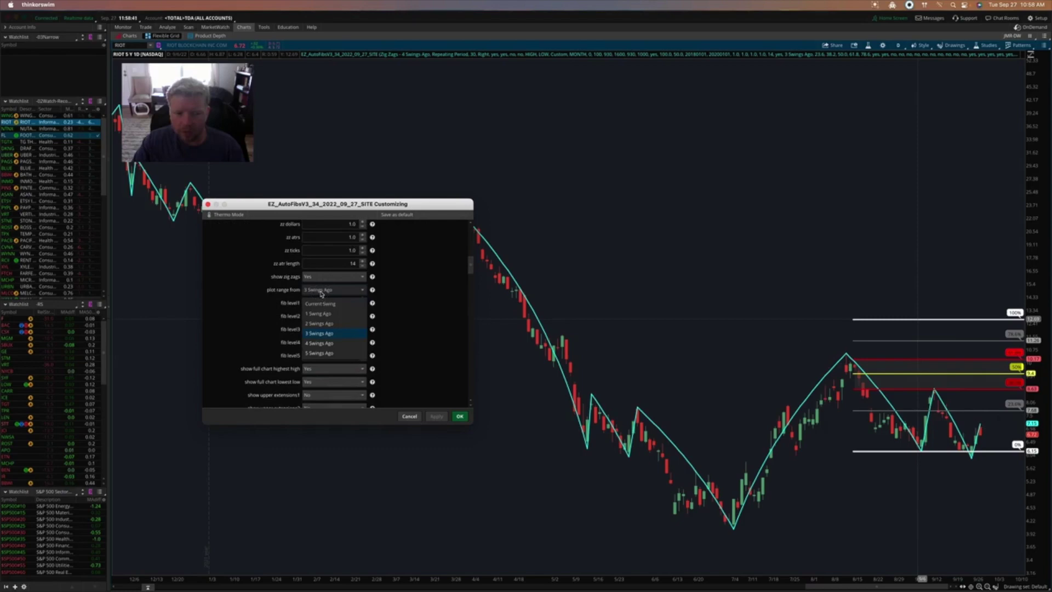
click(404, 309)
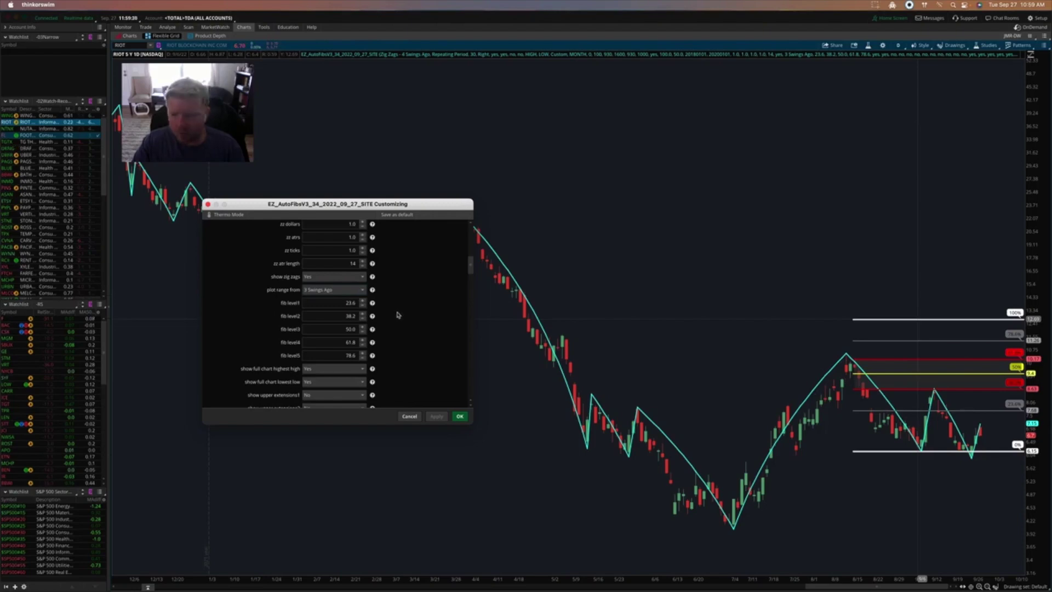
Set range based on to Zig Zags - 3 Swings Ago
scroll(408, 318, up, 2)
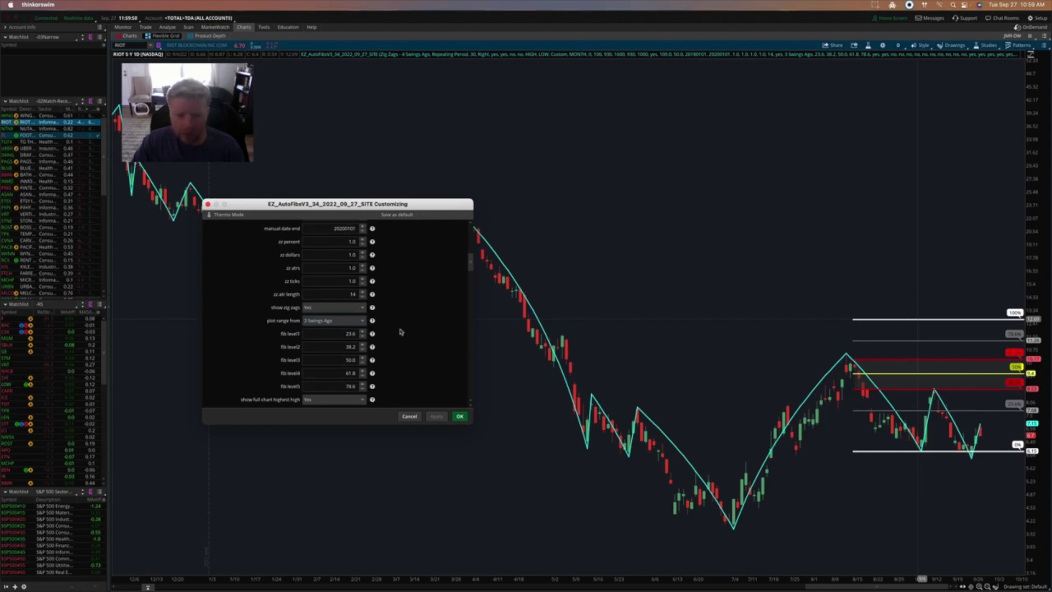
scroll(403, 329, down, 9)
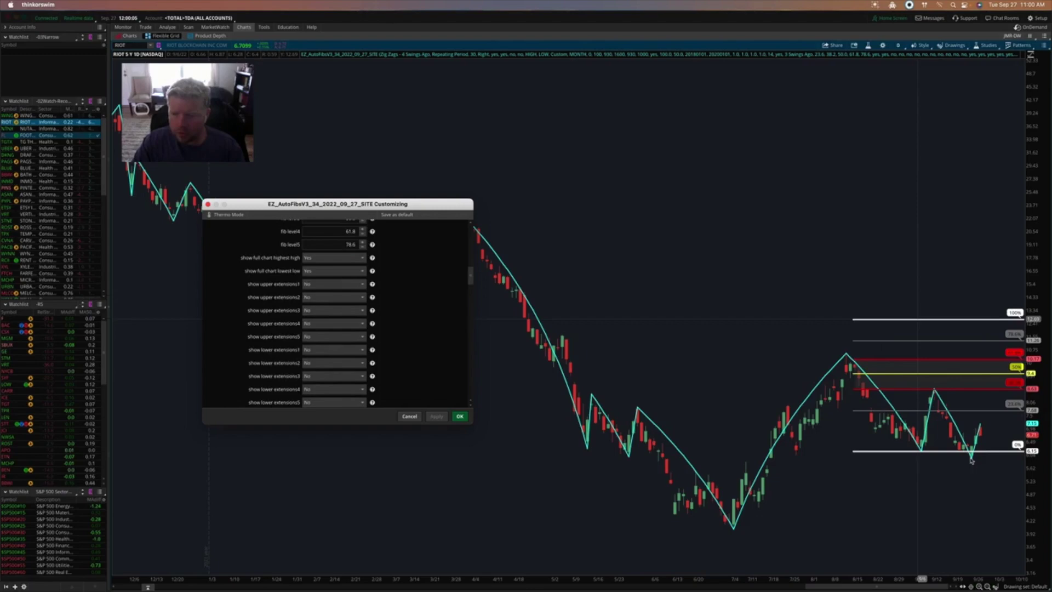
scroll(350, 299, up, 10)
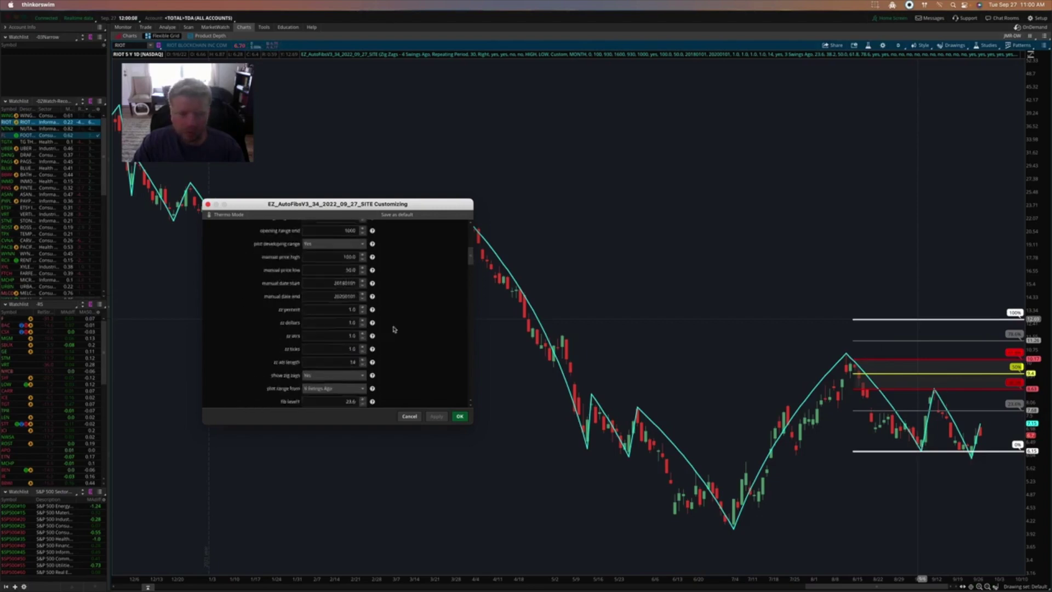
click(346, 242)
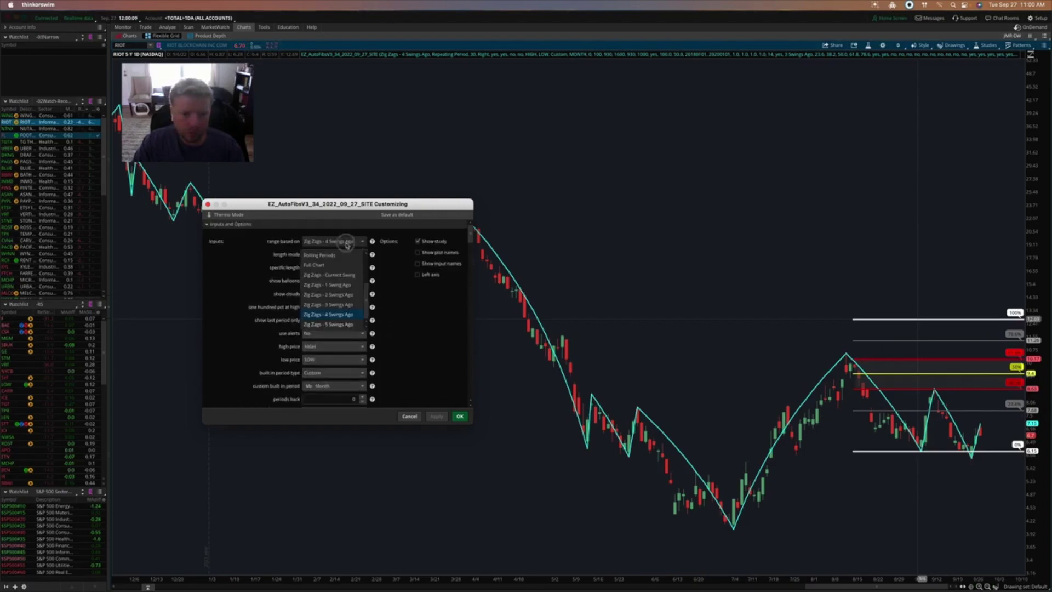
click(337, 305)
Set plot range from to 2 Swings Ago, apply it, and confirm with OK
scroll(418, 331, down, 10)
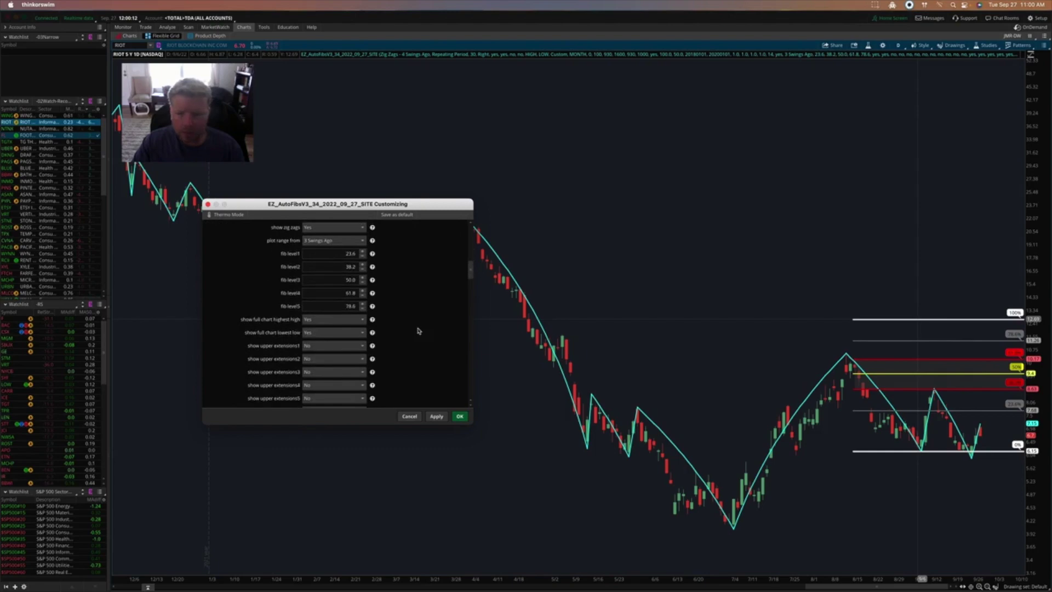
scroll(418, 331, up, 3)
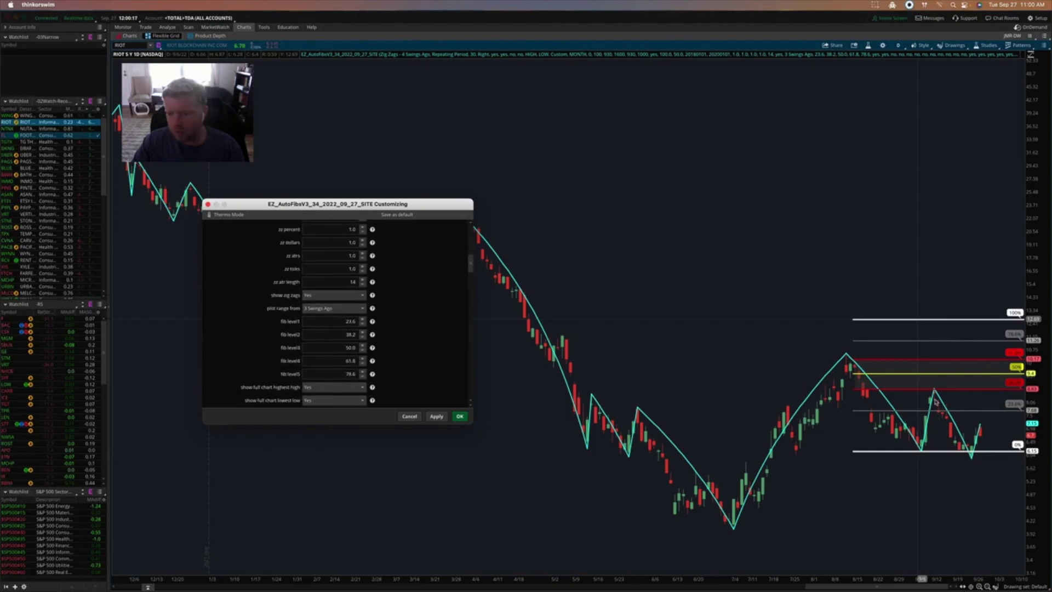
click(334, 308)
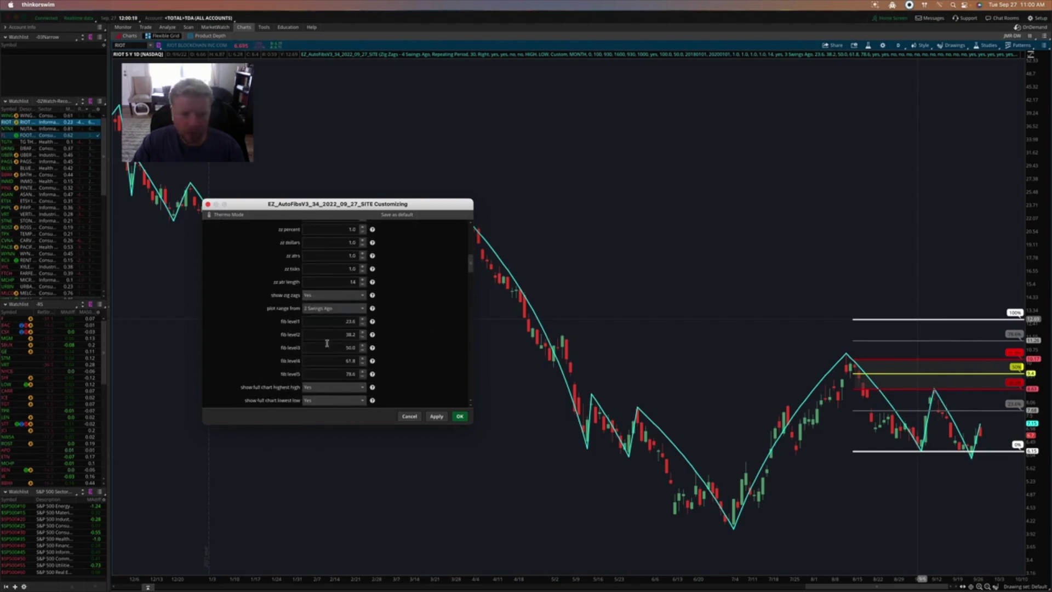
click(329, 344)
click(436, 416)
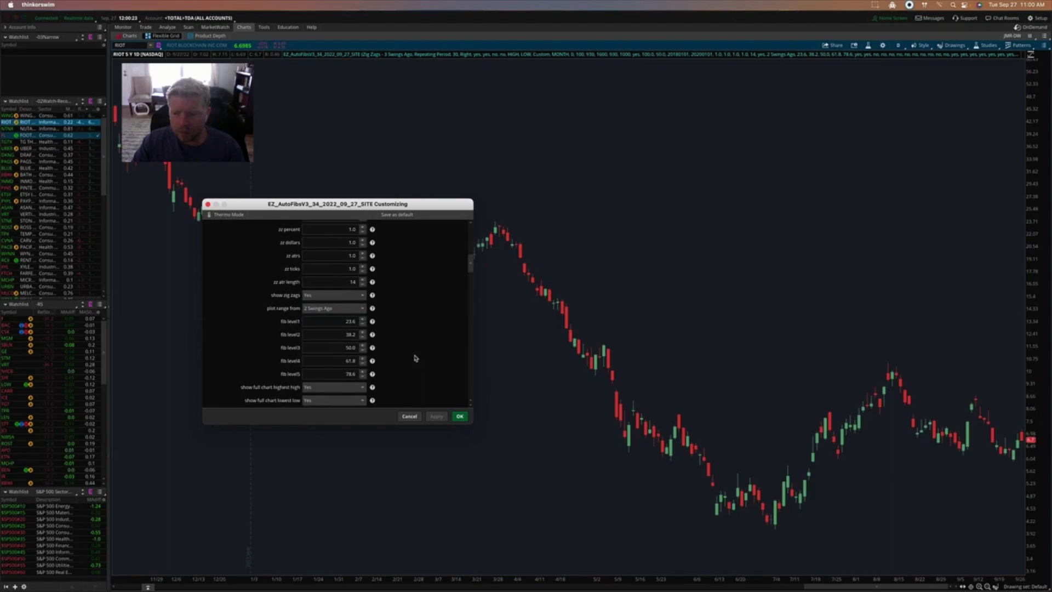
click(460, 416)
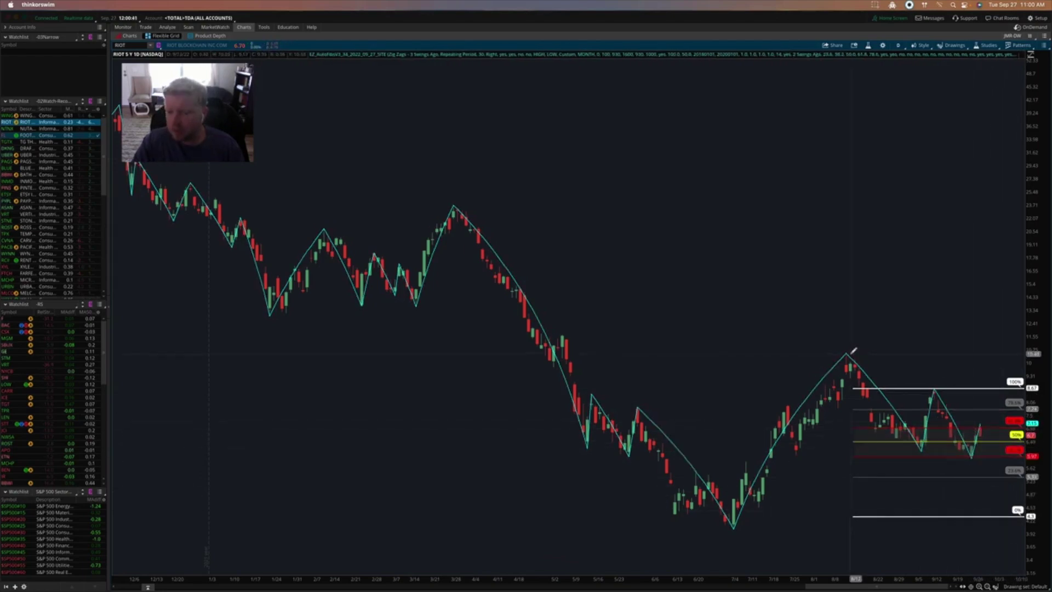
Start a Fibonacci extension anchored at the mid-August swing high and the following swing low
click(996, 586)
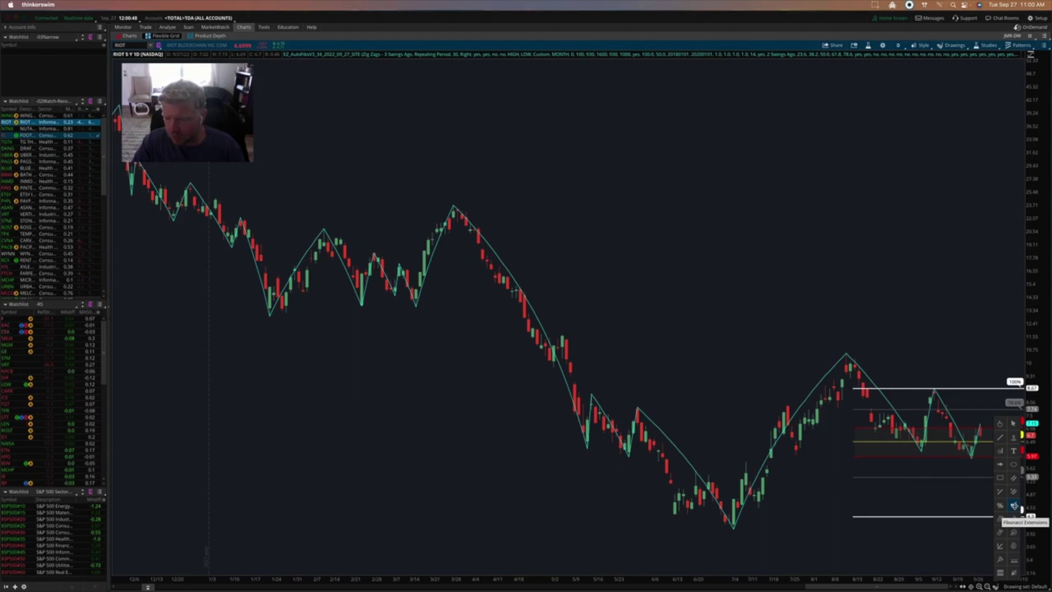
click(1015, 506)
click(847, 352)
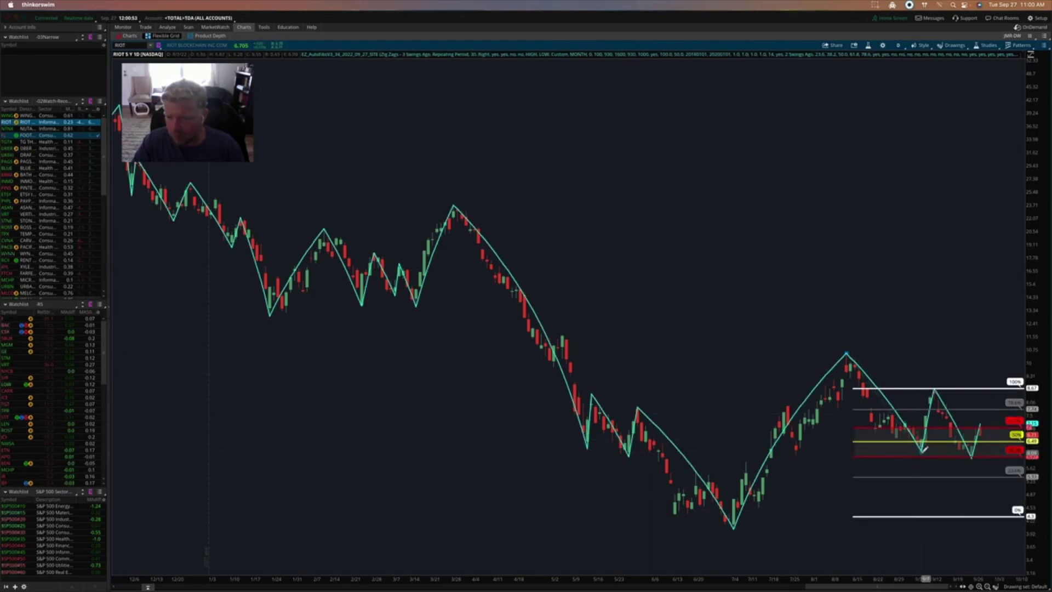
click(921, 450)
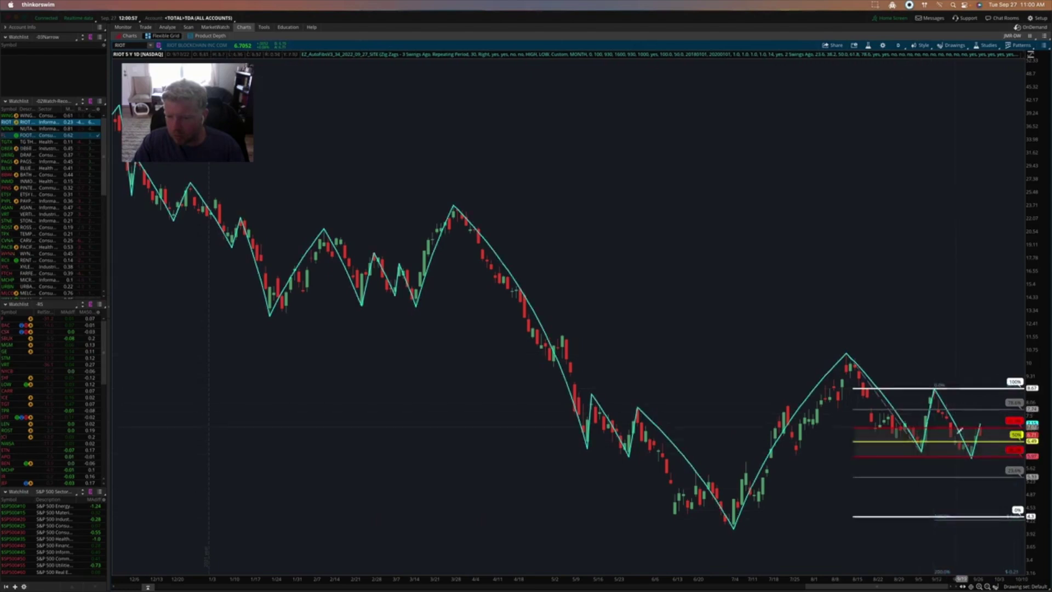
Fix the extension's last point at the later high and make all its Fibonacci levels visible
click(935, 389)
right_click(956, 516)
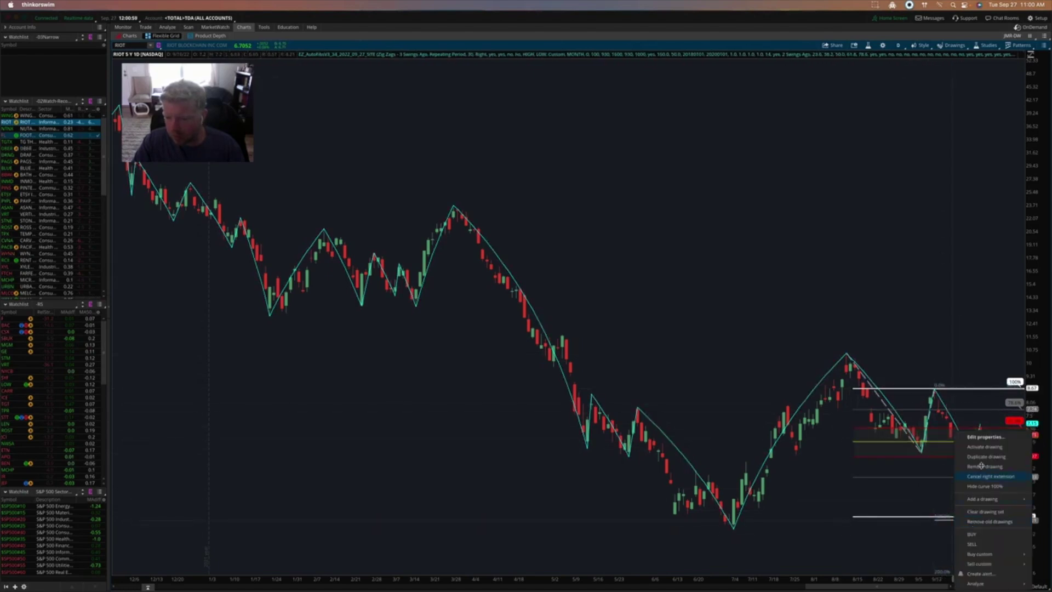
click(985, 445)
click(423, 306)
click(424, 312)
click(423, 318)
click(422, 325)
click(423, 331)
click(638, 463)
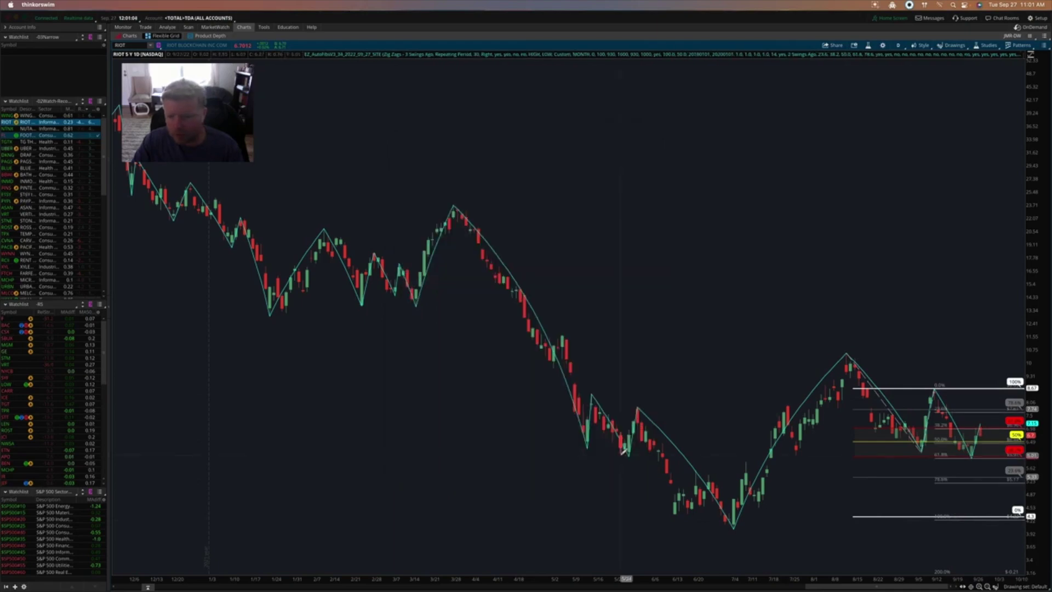
right_click(991, 392)
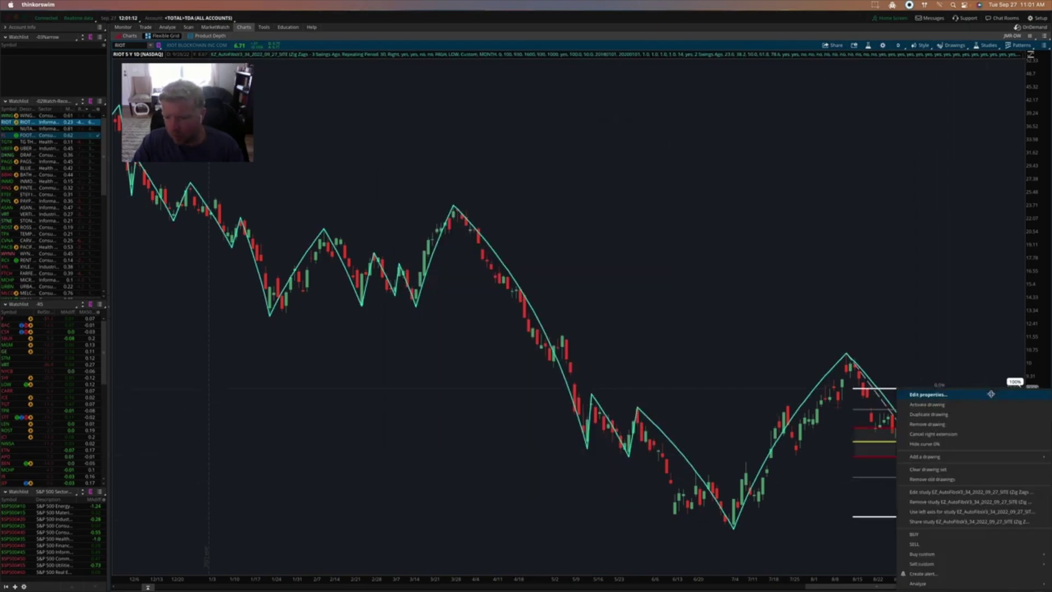
click(982, 394)
click(639, 462)
Set EZ_AutoFibs one hundred pct at high to No, apply, and close the settings
right_click(873, 456)
click(910, 464)
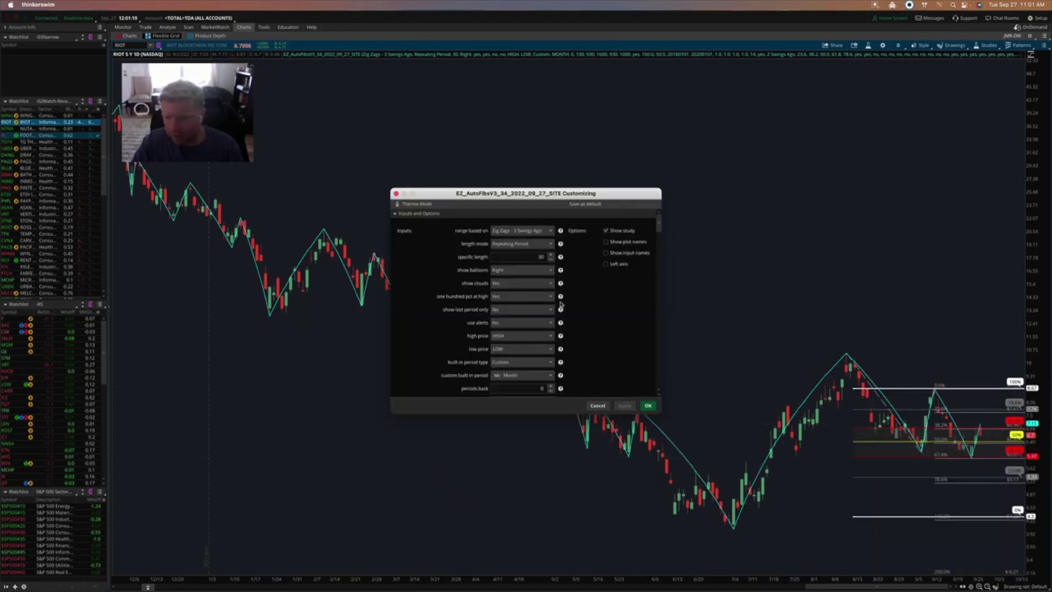
click(522, 295)
click(521, 318)
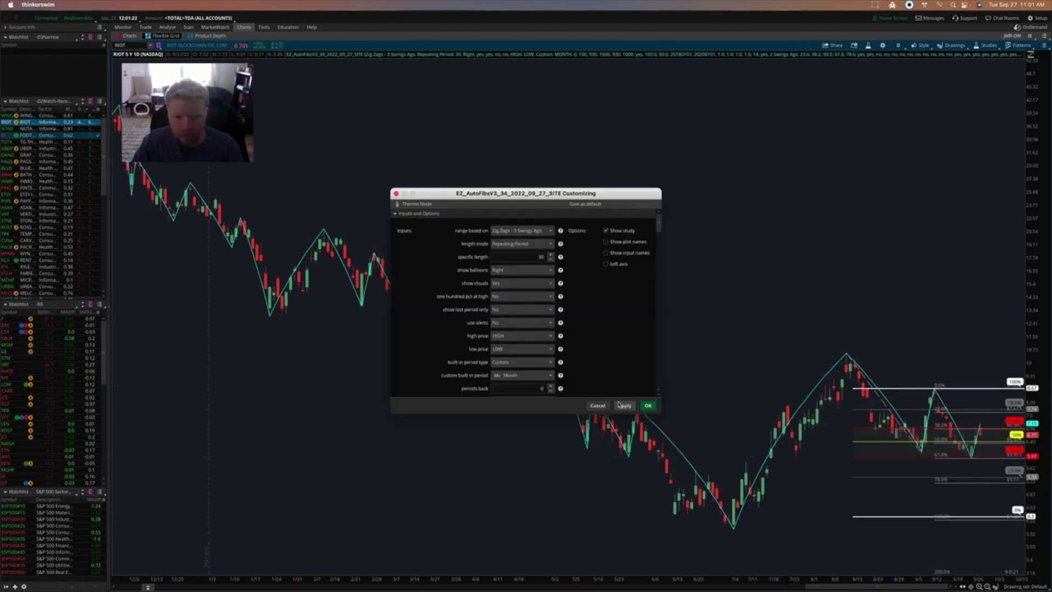
click(624, 405)
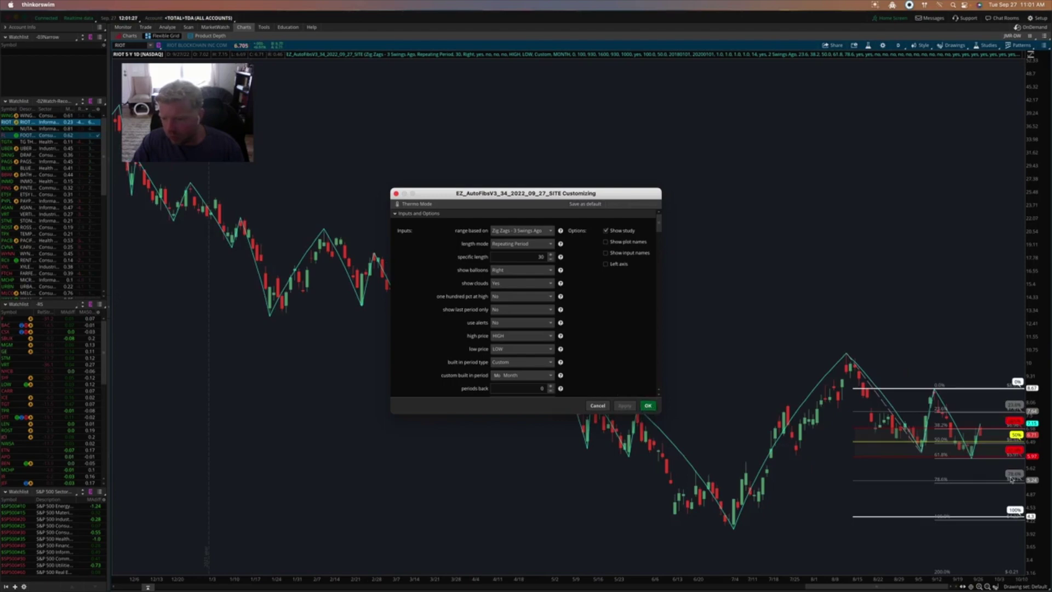
click(649, 406)
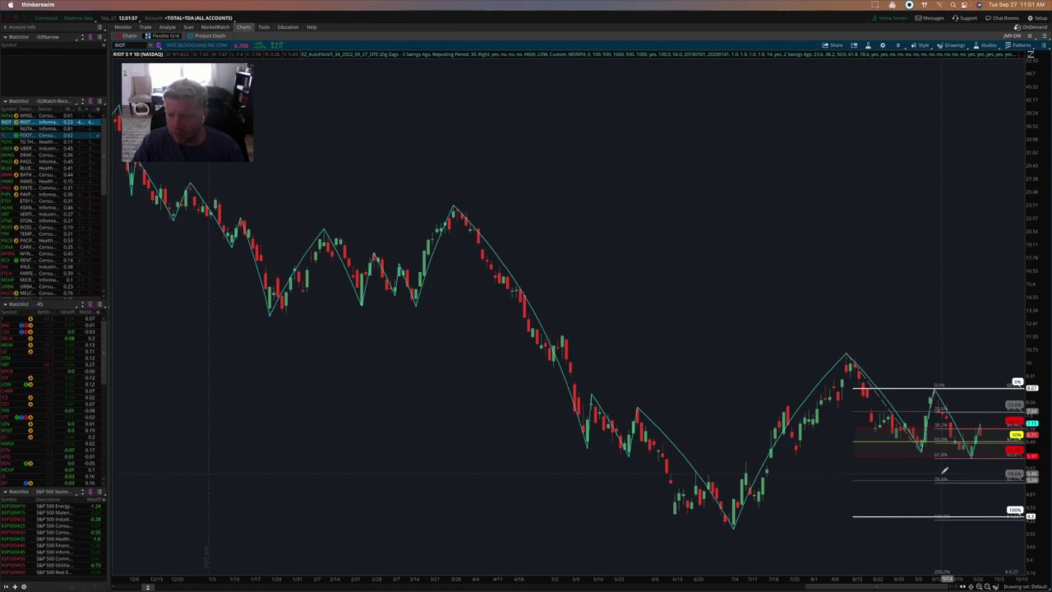
Base the EZ_AutoFibs range on Zig Zags - 1 Swing Ago and confirm with Enter
double_click(895, 383)
click(522, 231)
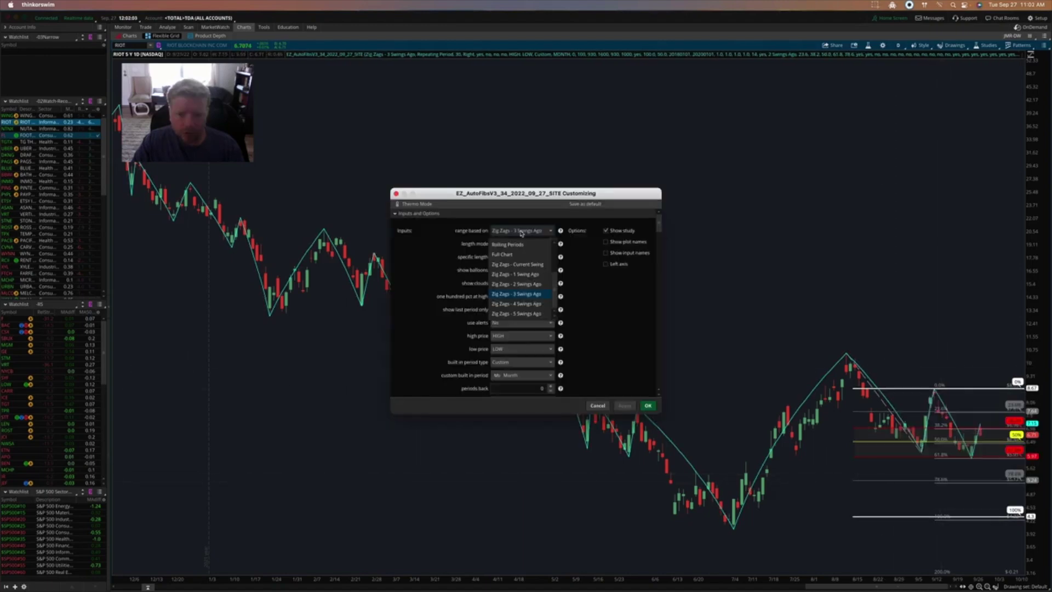
click(529, 279)
scroll(587, 305, down, 10)
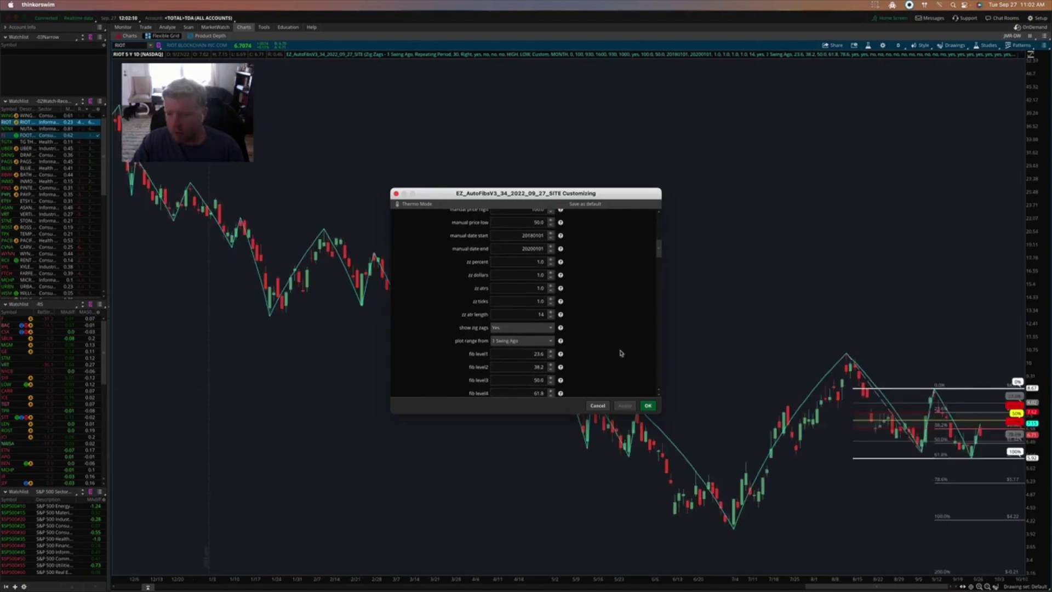
key(Return)
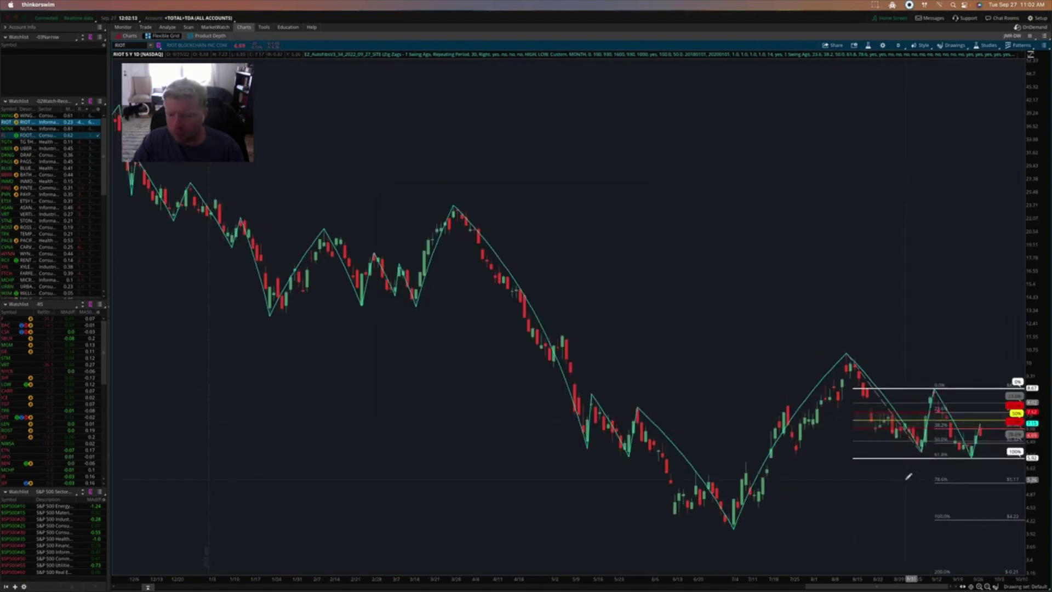
Remove the manual Fibonacci extension drawing from the RIOT chart
right_click(954, 482)
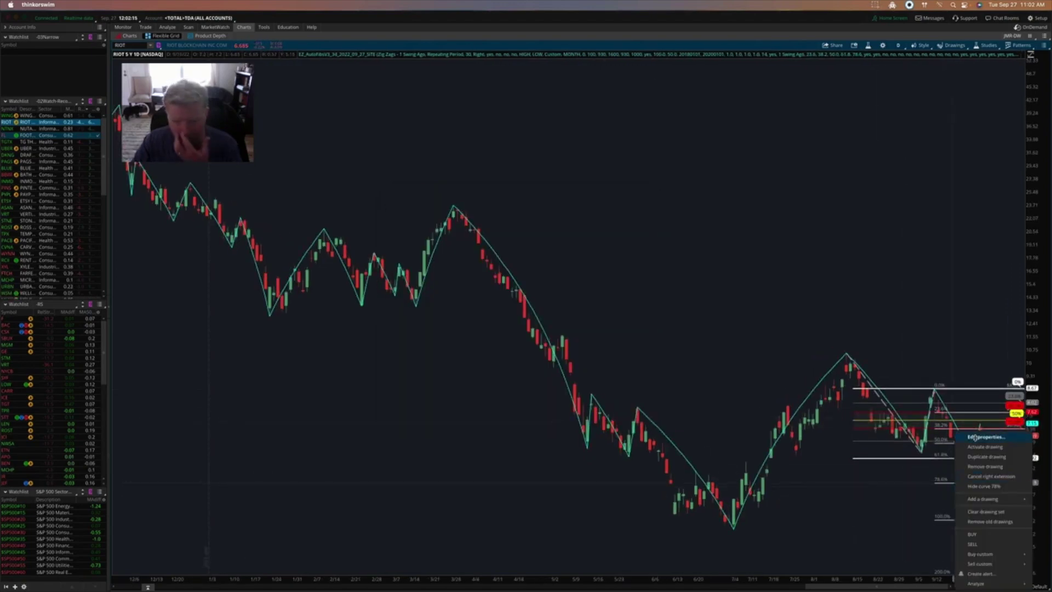
click(977, 437)
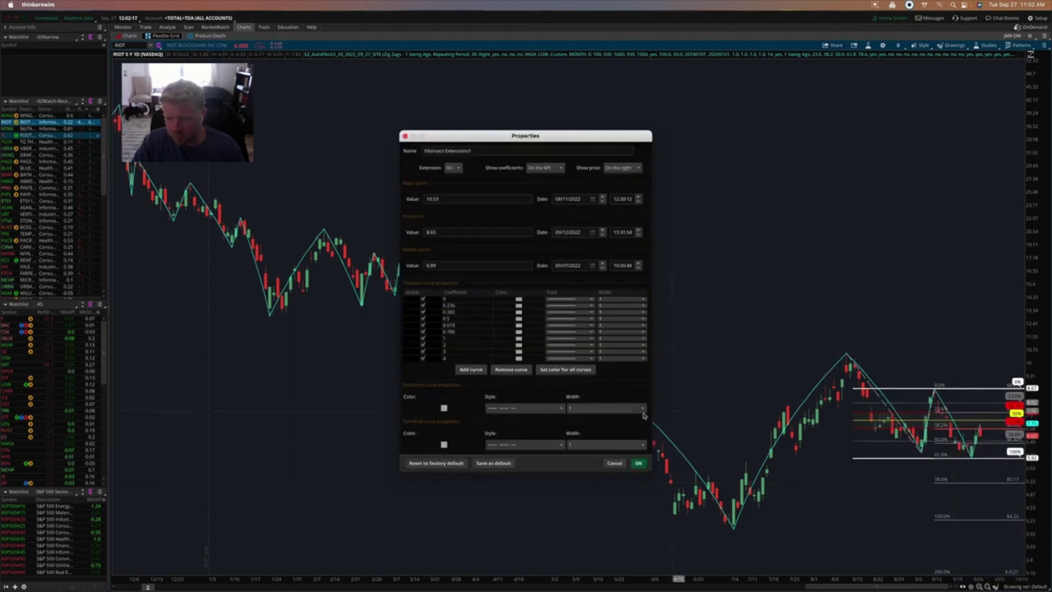
click(638, 463)
right_click(955, 483)
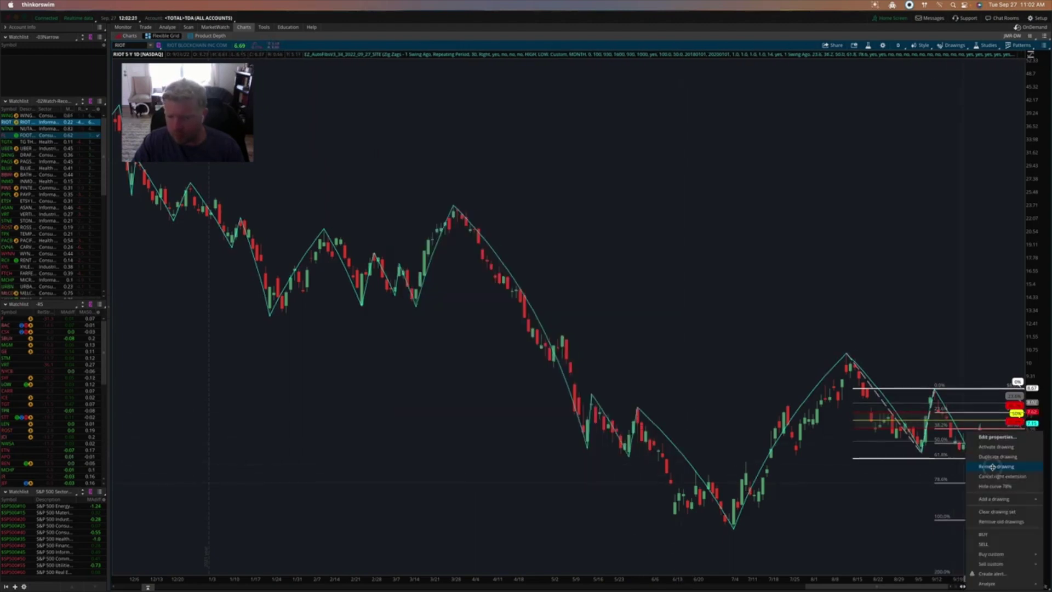
click(993, 467)
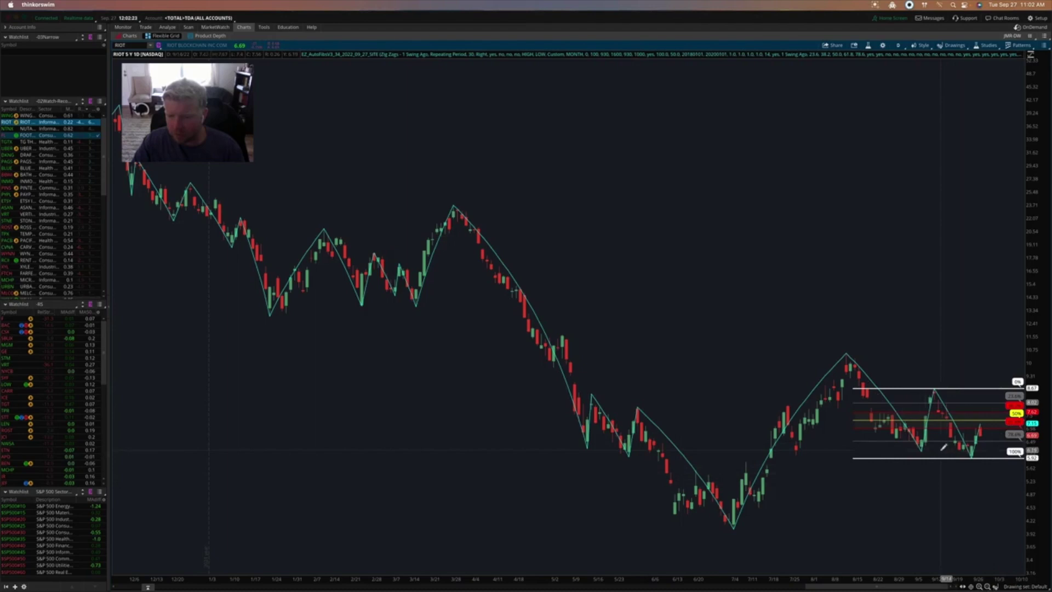
Enable show upper and lower extensions in EZ_AutoFibs and close the settings
right_click(965, 390)
click(967, 396)
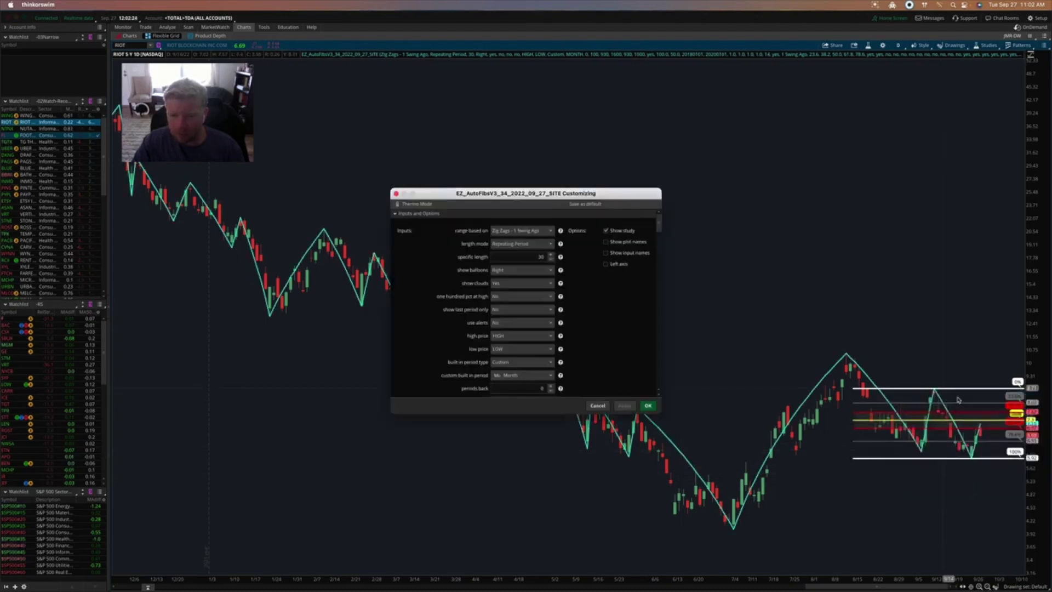
scroll(598, 346, down, 5)
scroll(598, 345, down, 5)
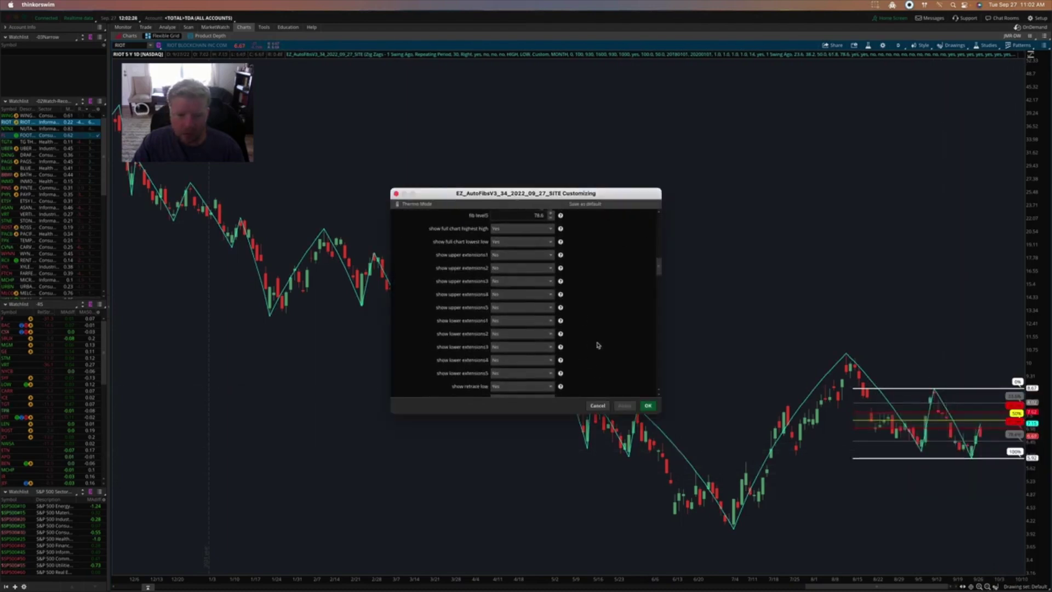
click(647, 405)
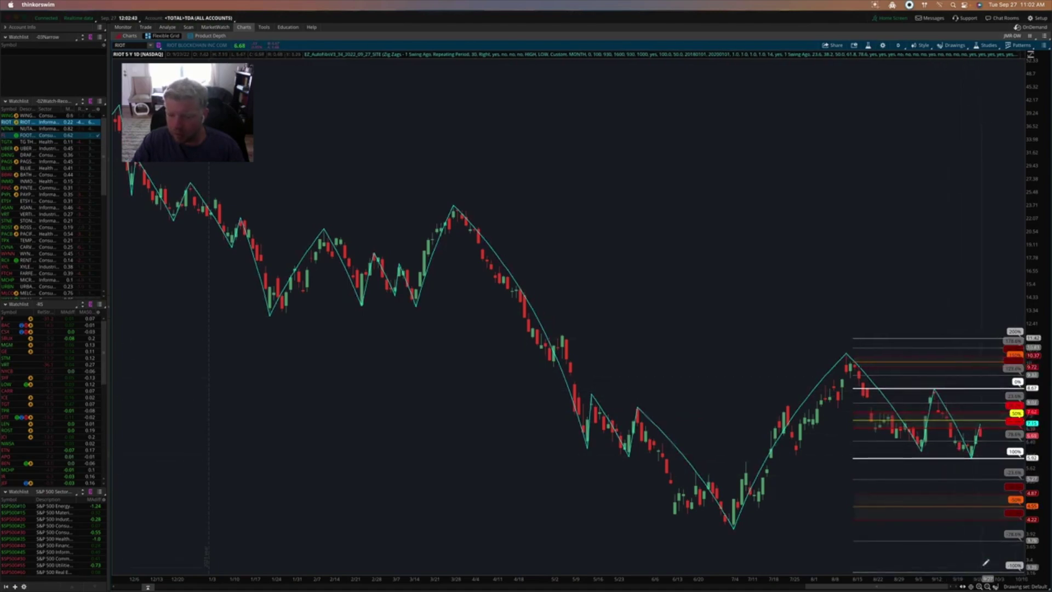
Switch the price scale to Manual and squeeze the price axis so all fib levels fit
click(1031, 55)
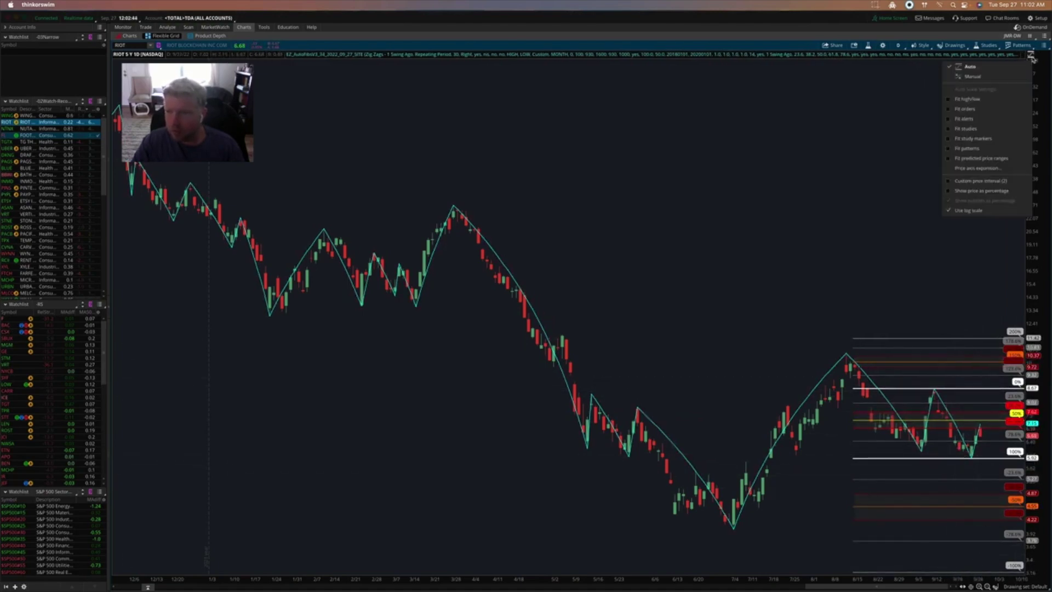
click(992, 75)
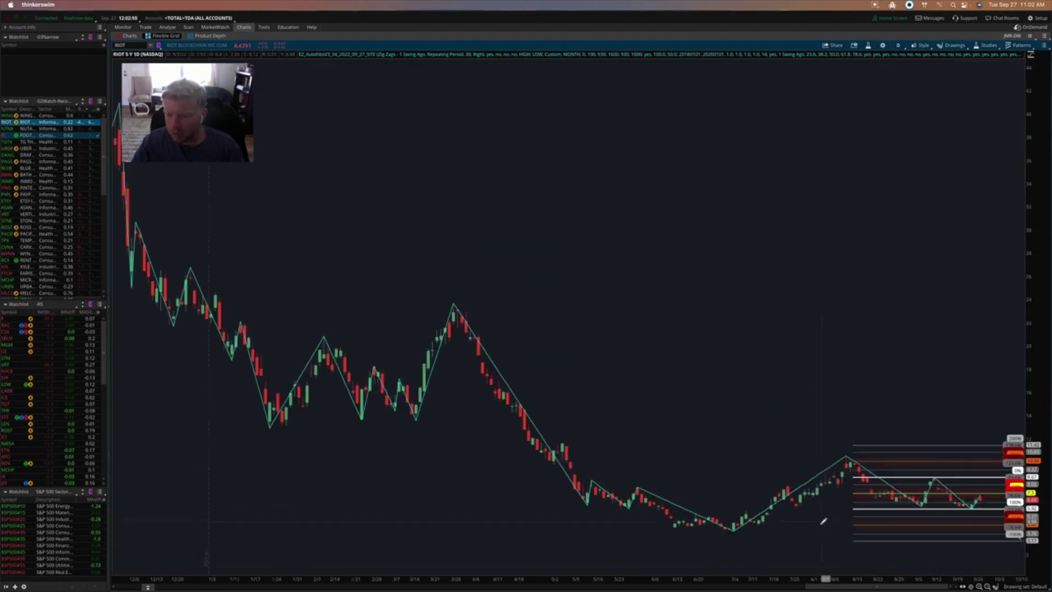
click(979, 586)
drag(1026, 247, 1032, 329)
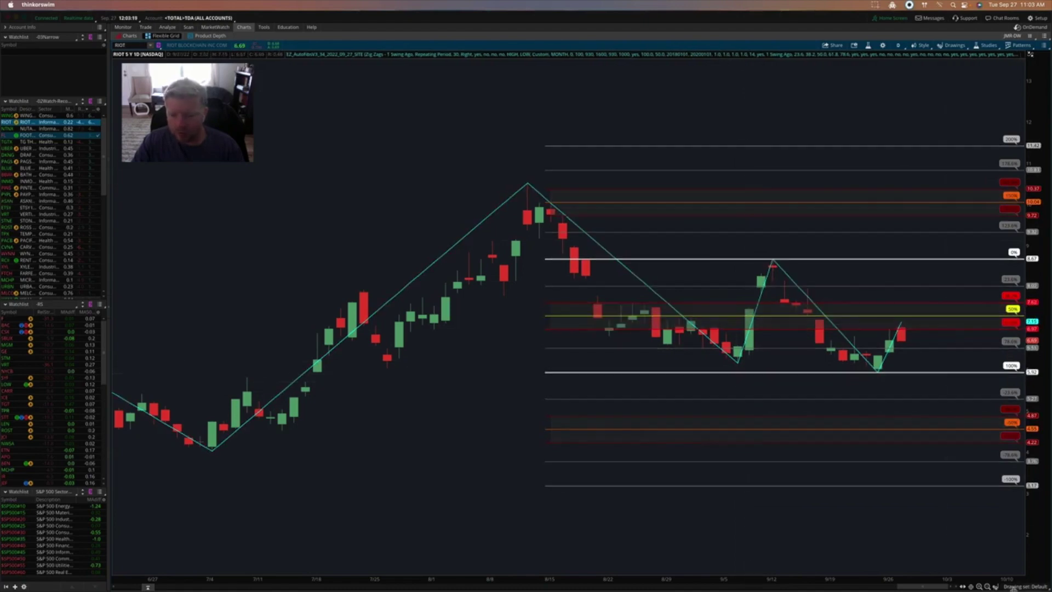
Zoom the time axis out to late March–October and compress the price axis to show prices up to about 25
mouse_move(997, 586)
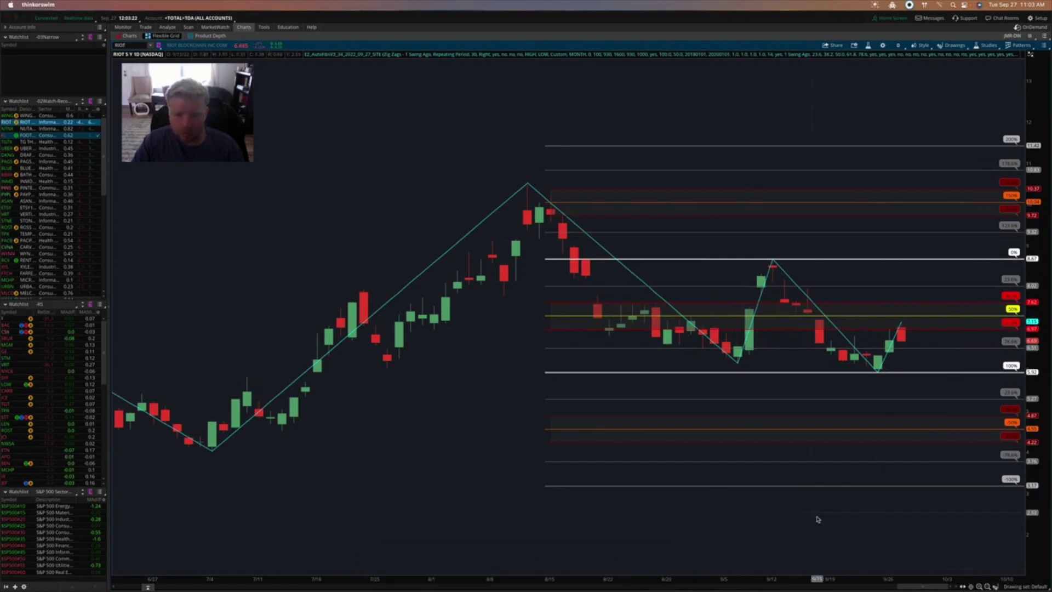
scroll(712, 558, down, 3)
scroll(711, 559, up, 2)
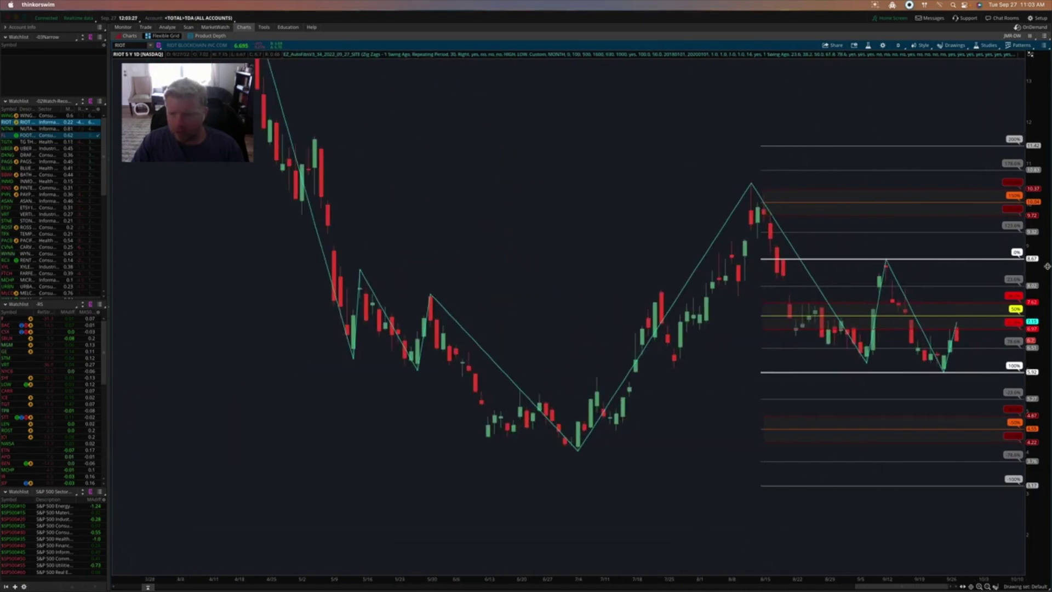
drag(1037, 266, 1034, 270)
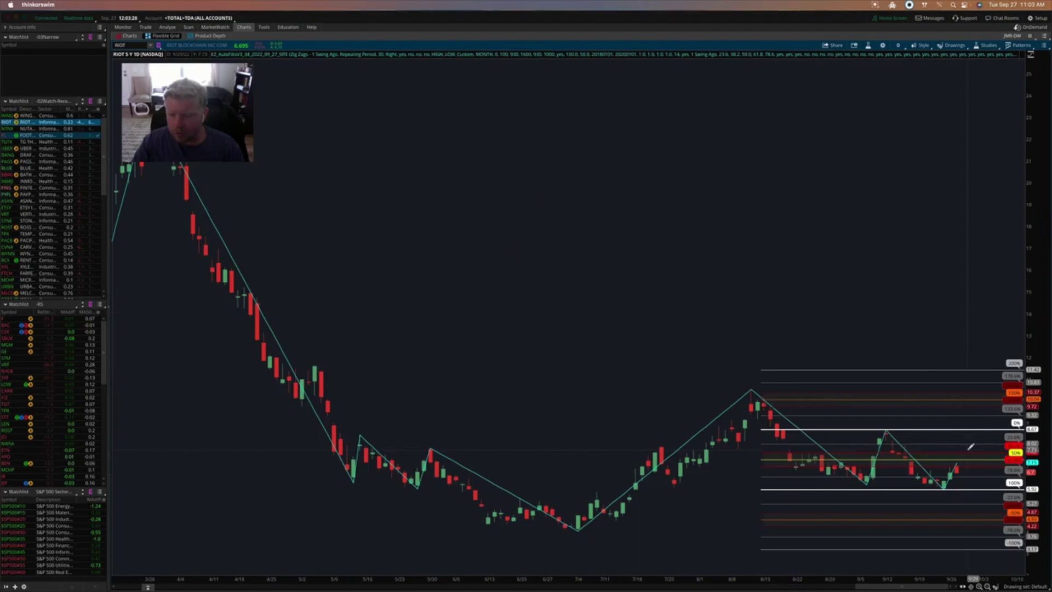